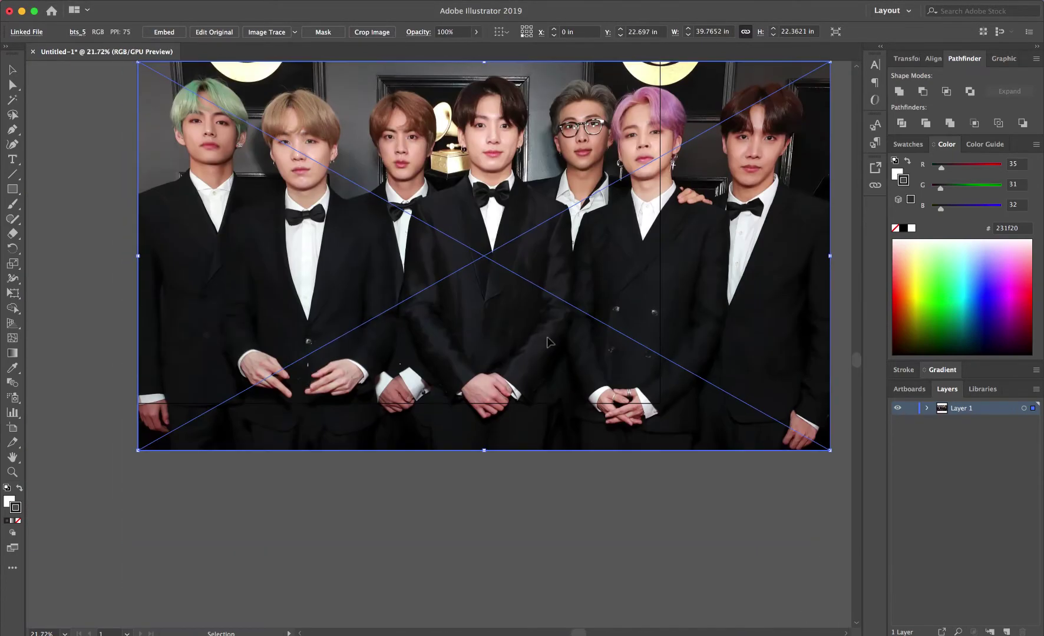
- Enlarge the reference photo, fade it to 60% opacity, lock Layer 1 and add a new layer
mouse_move(138, 453)
left_mouse_down()
mouse_move(51, 542)
mouse_move(47, 518)
left_mouse_up()
key("6")
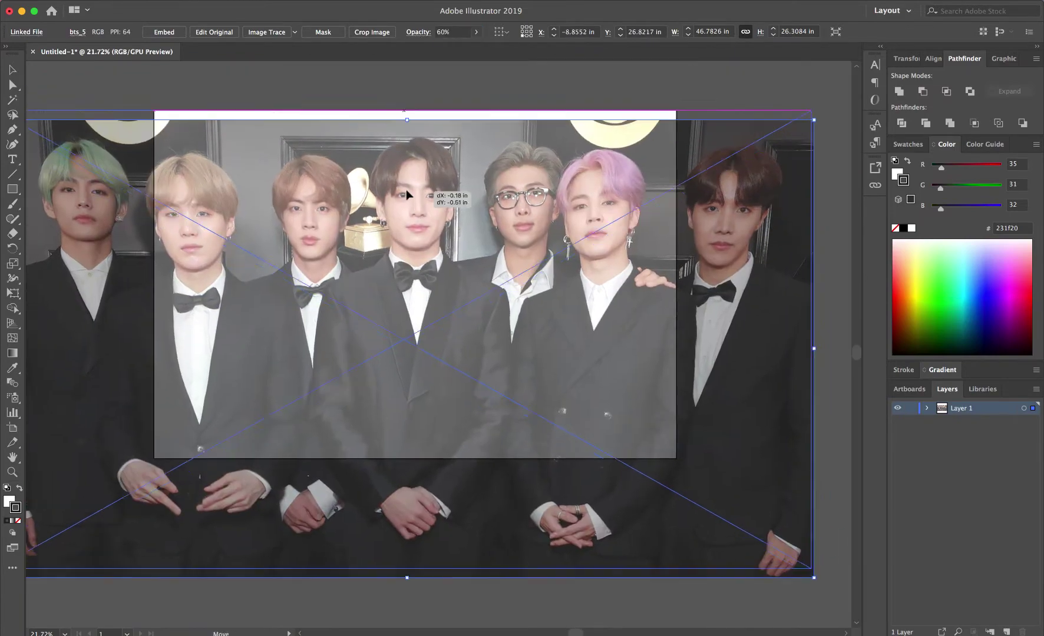
mouse_move(850, 518)
left_mouse_down()
mouse_move(809, 569)
mouse_move(848, 613)
left_mouse_up()
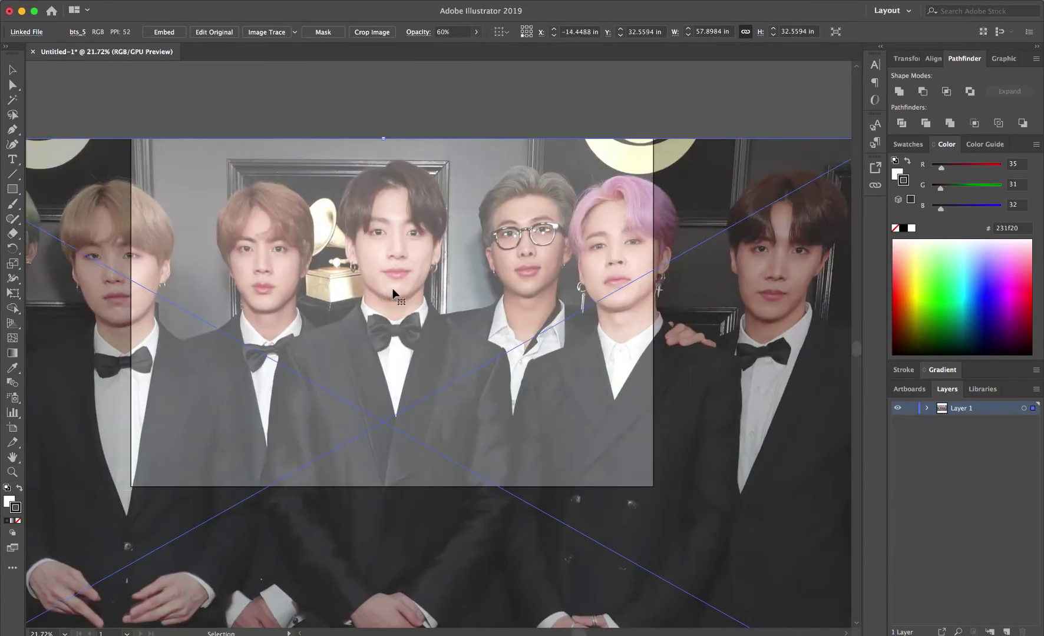
left_click(686, 126)
left_click(911, 408)
left_click(1007, 631)
- Create a new Calligraphic brush with pressure-controlled size of 5
left_click(12, 203)
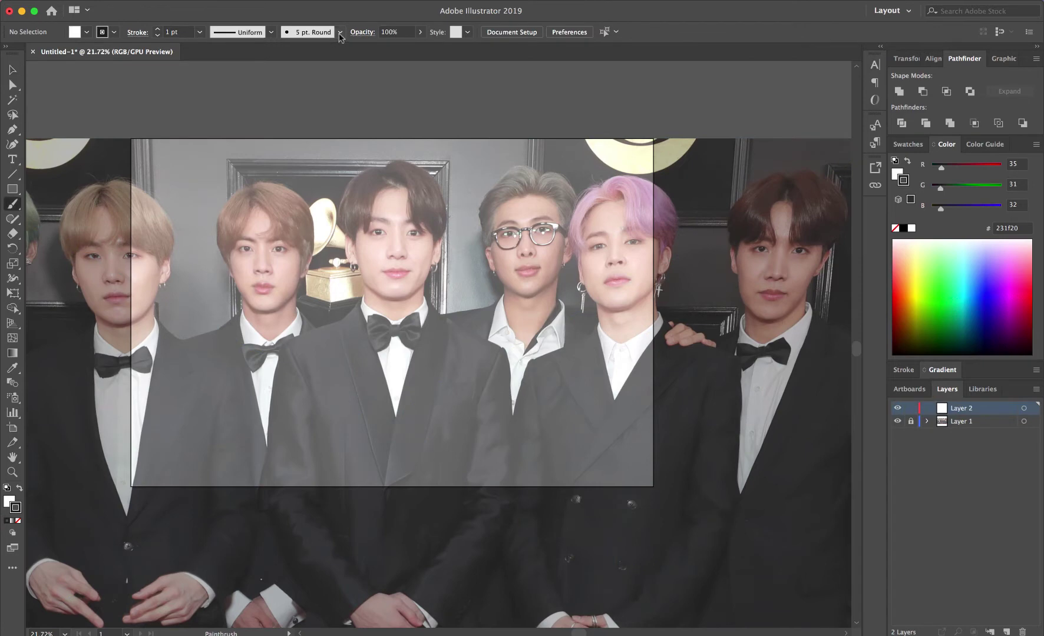
left_click(340, 32)
left_click(308, 131)
left_click(485, 328)
left_click(212, 246)
left_click(212, 272)
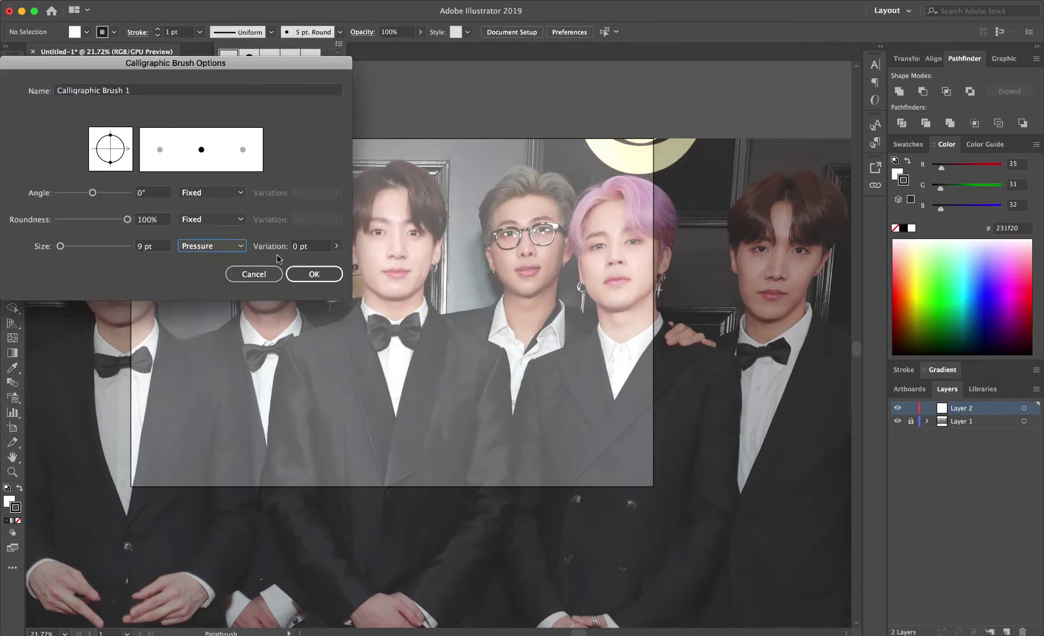
double_click(152, 246)
type("5")
left_click(314, 274)
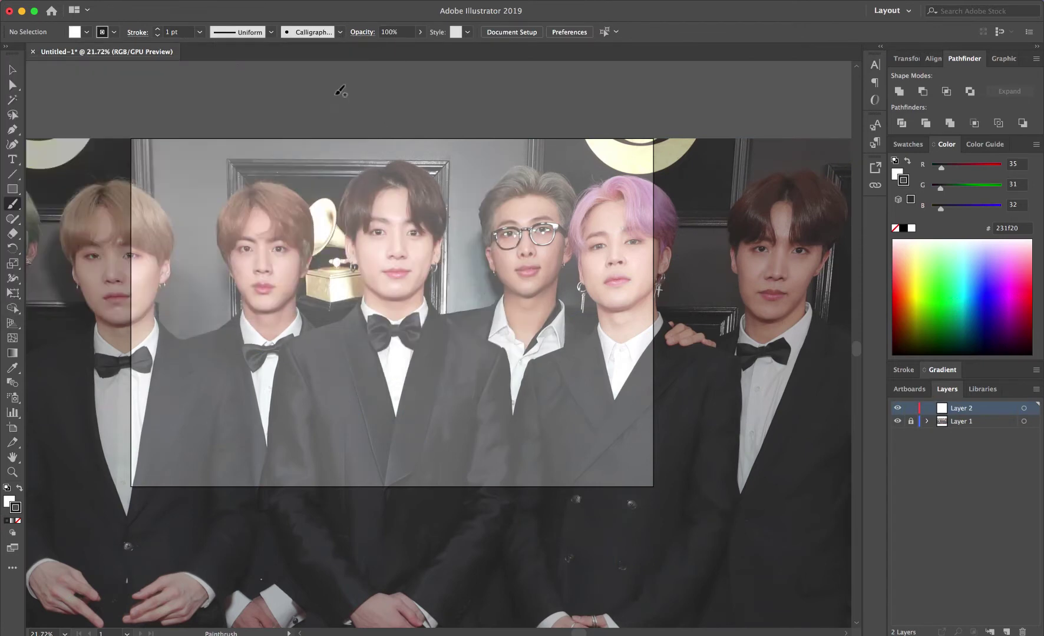
- Draw test strokes above the photo with the new brush, increasing the stroke weight
scroll(433, 65, "up", 5)
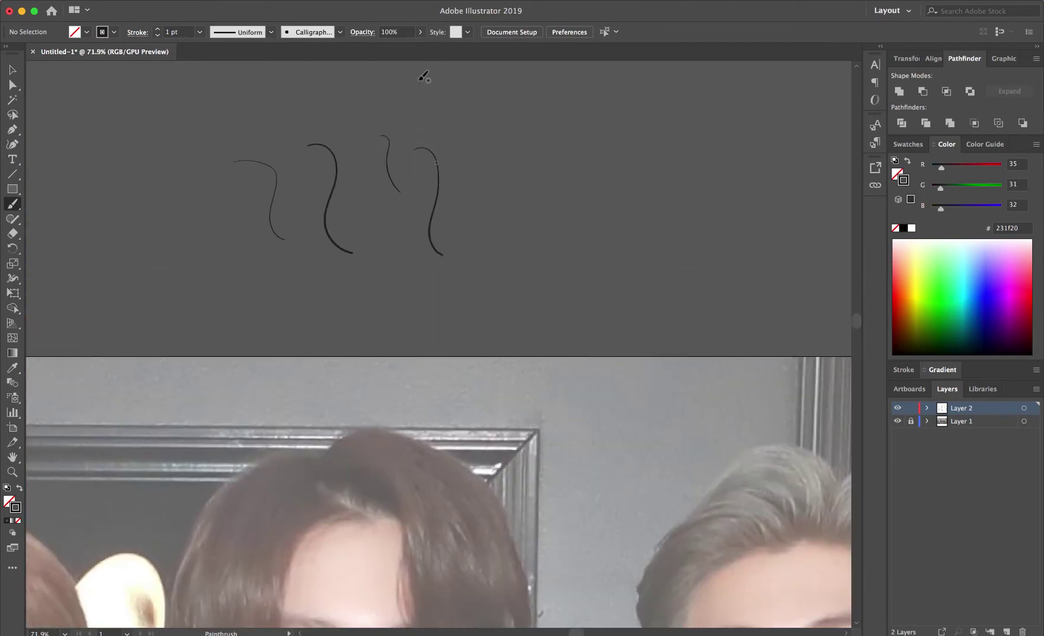
left_click_drag(452, 109, 489, 308)
key("bracketright")
left_click_drag(501, 101, 537, 316)
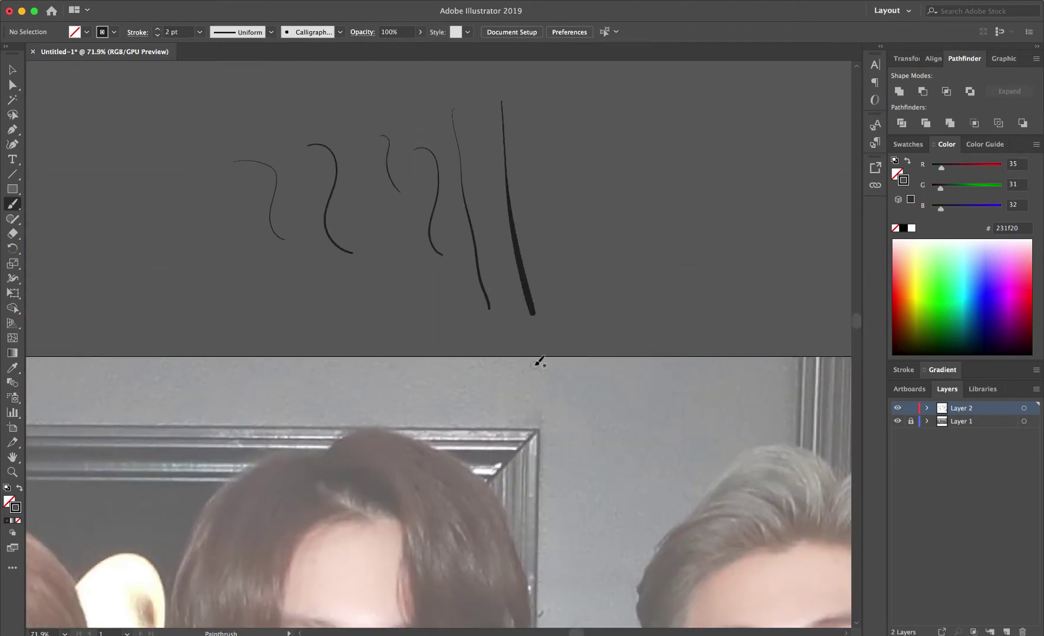
key("v")
scroll(257, 347, "down", 10)
scroll(353, 349, "up", 5)
- Trace the left eye with the Paintbrush, removing a stray lower-lid stroke
scroll(354, 353, "up", 4)
scroll(354, 354, "right", 2)
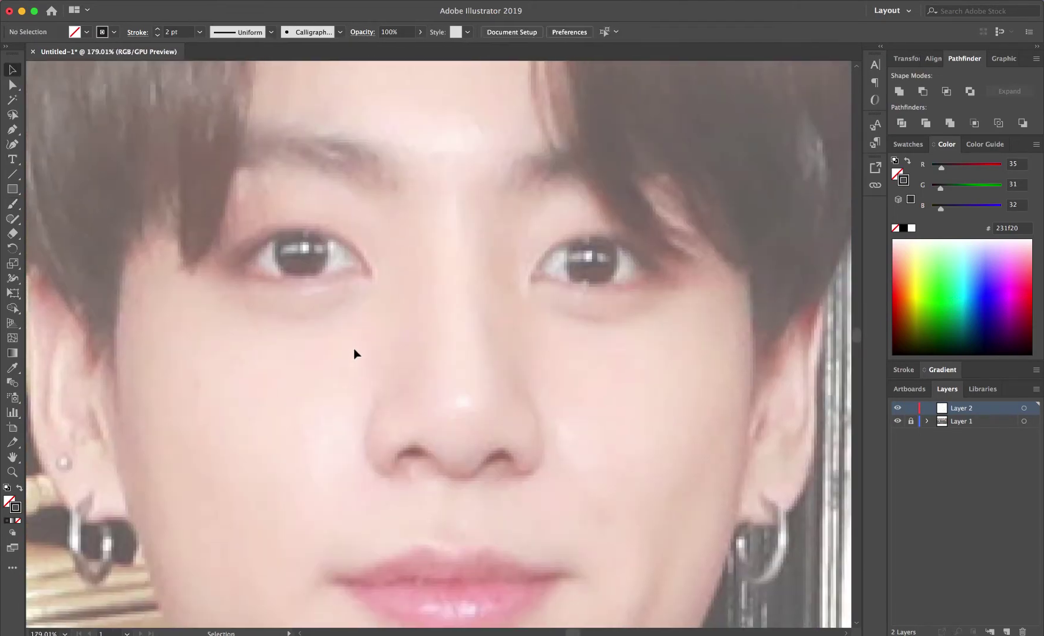
key("b")
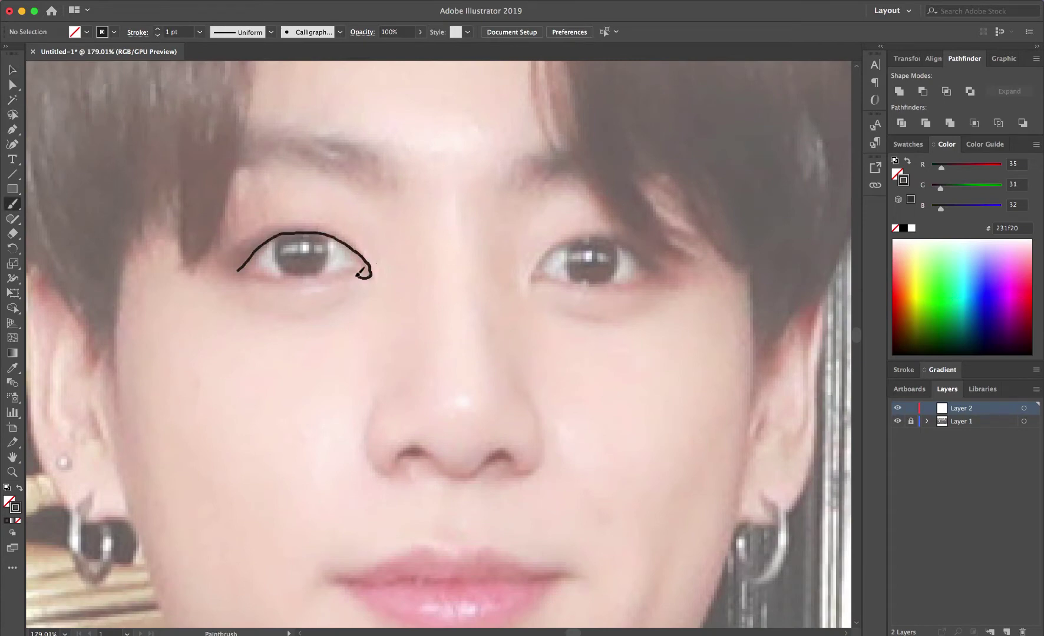
left_click_drag(358, 275, 359, 275)
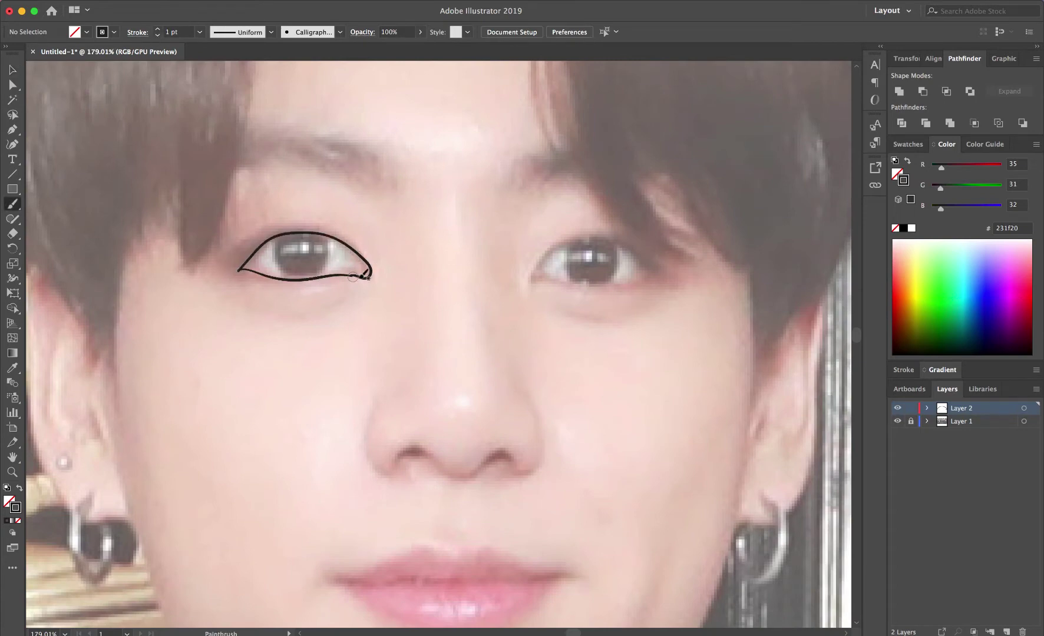
key("ctrl+z")
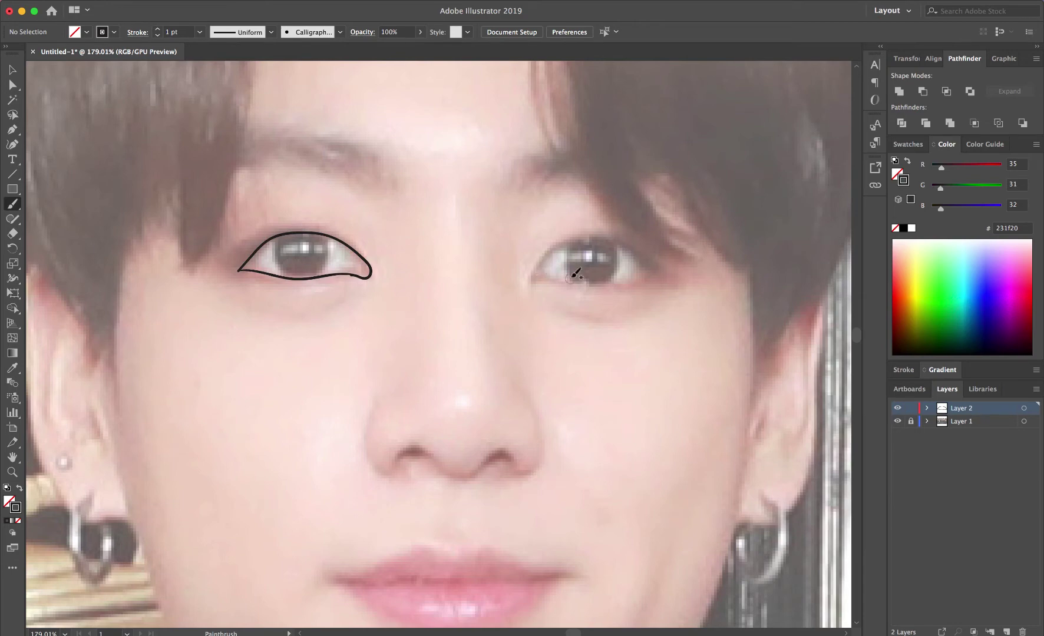
scroll(353, 253, "up", 5)
scroll(397, 233, "down", 2)
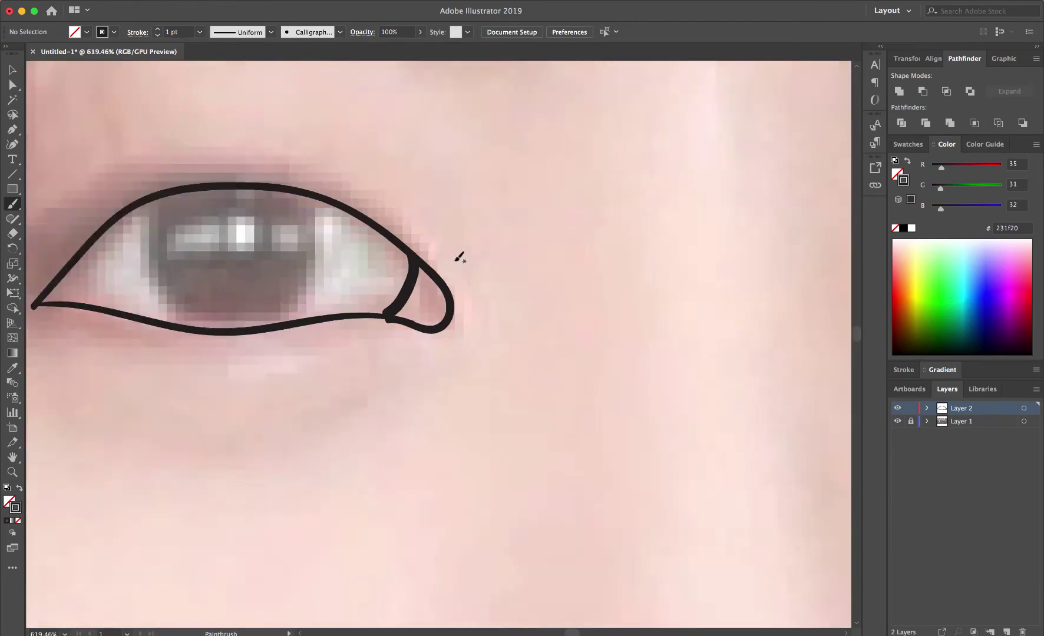
scroll(459, 259, "down", 4)
scroll(543, 206, "down", 3)
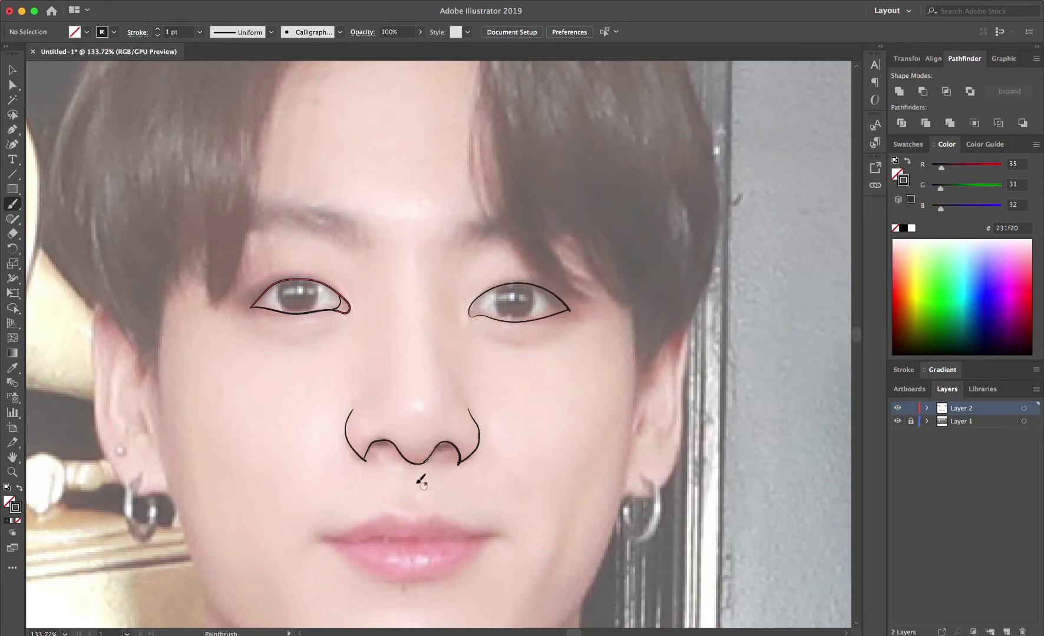
- Trace the left and right nostrils of the nose
left_click_drag(397, 446, 399, 446)
left_click_drag(453, 448, 436, 452)
key("v")
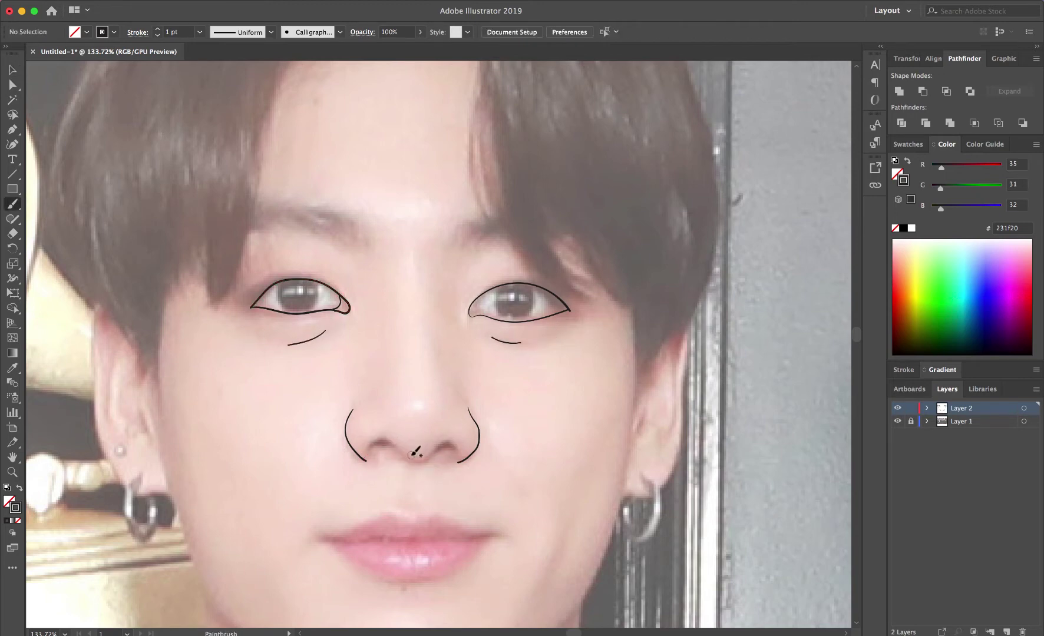
scroll(434, 454, "up", 5, "alt")
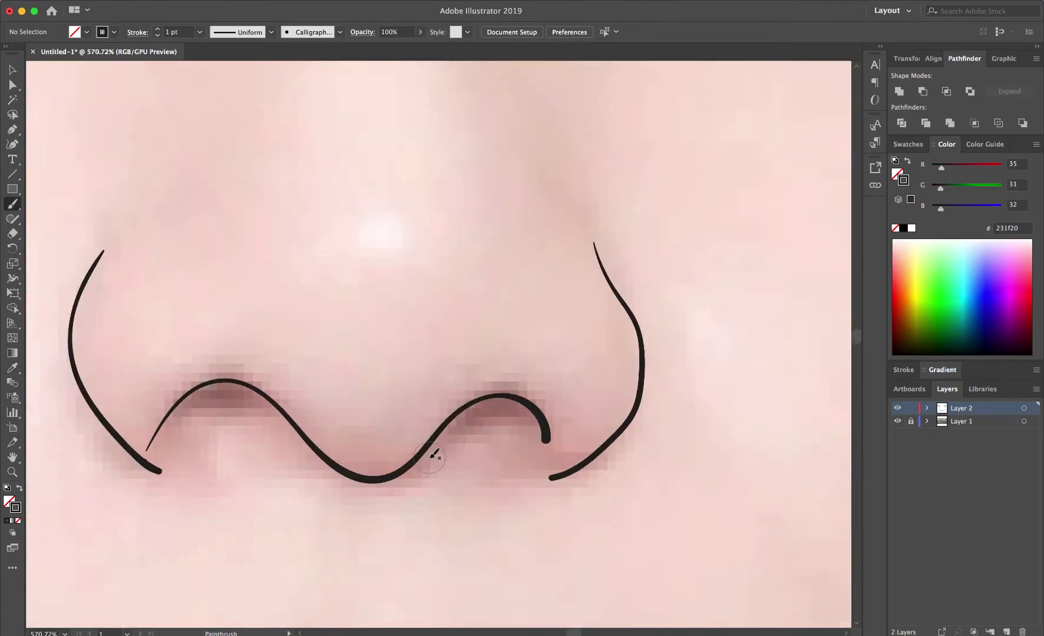
- Finish the nostril details with a line inside each nostril
left_click_drag(181, 403, 261, 396)
left_click_drag(523, 415, 527, 412)
scroll(527, 412, "down", 5, "alt")
scroll(536, 403, "up", 3, "alt")
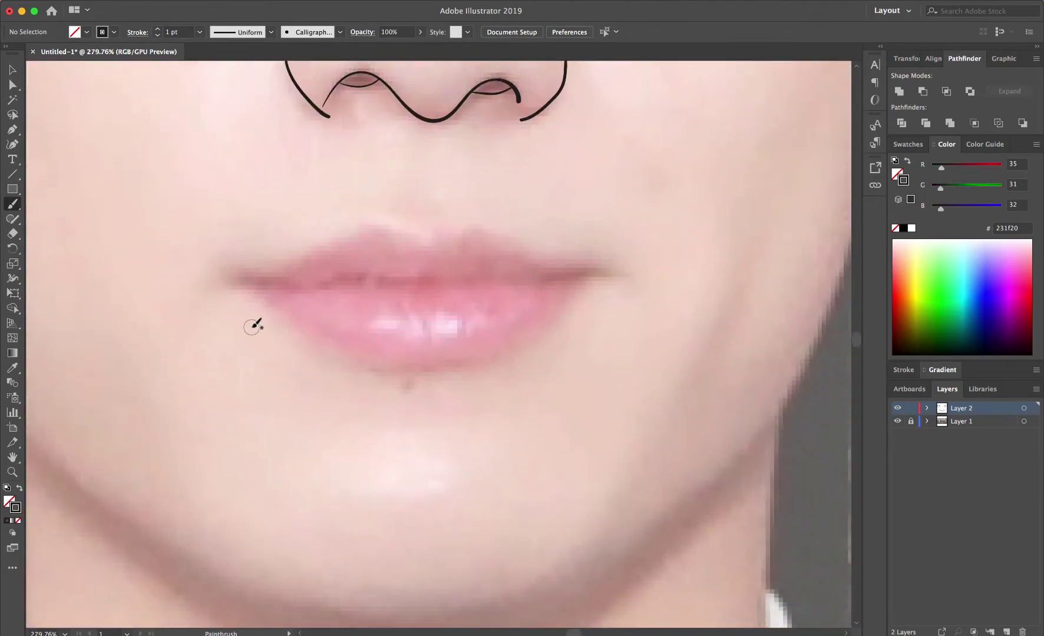
- Trace the upper lip, the mouth line to the right corner, and the lower lip
mouse_move(234, 284)
left_mouse_down()
mouse_move(442, 228)
mouse_move(606, 267)
left_mouse_up()
left_click_drag(310, 287, 604, 268)
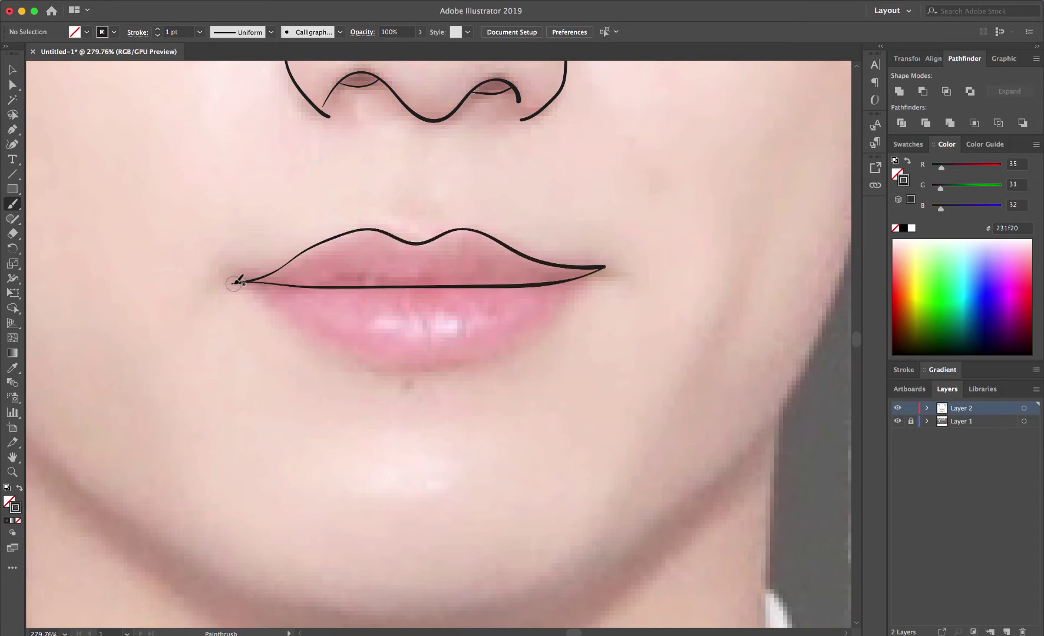
mouse_move(234, 284)
left_mouse_down()
mouse_move(439, 362)
mouse_move(593, 273)
left_mouse_up()
scroll(573, 288, "up", 5, "alt")
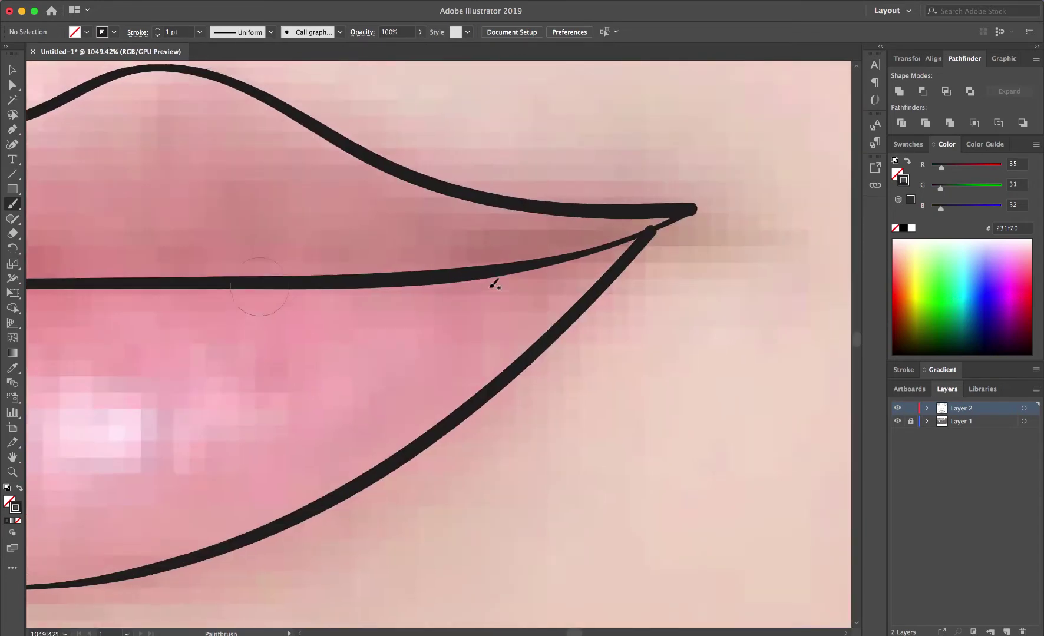
- Move the lower lip's endpoints with Direct Selection so they meet the lip corners
key("a")
left_click(595, 294)
scroll(626, 296, "down", 5, "alt")
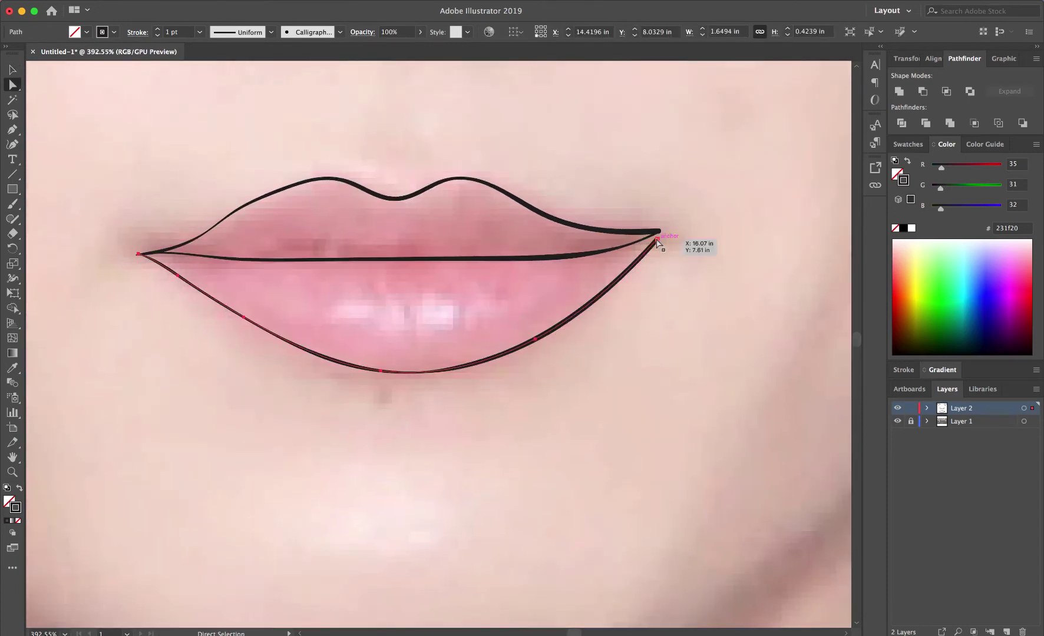
left_click_drag(658, 240, 658, 231)
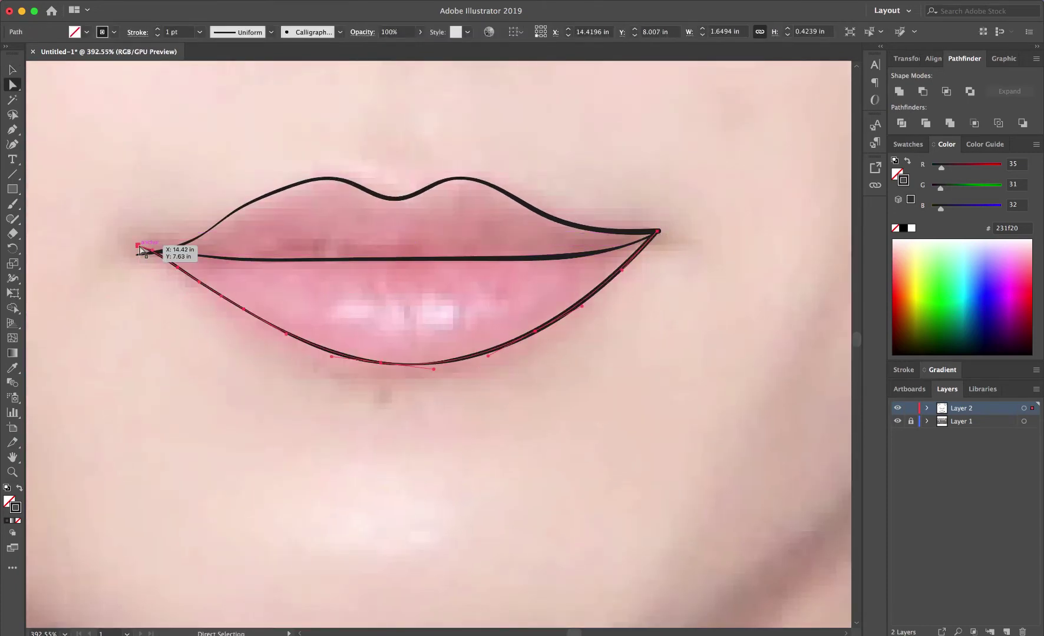
left_click(118, 206)
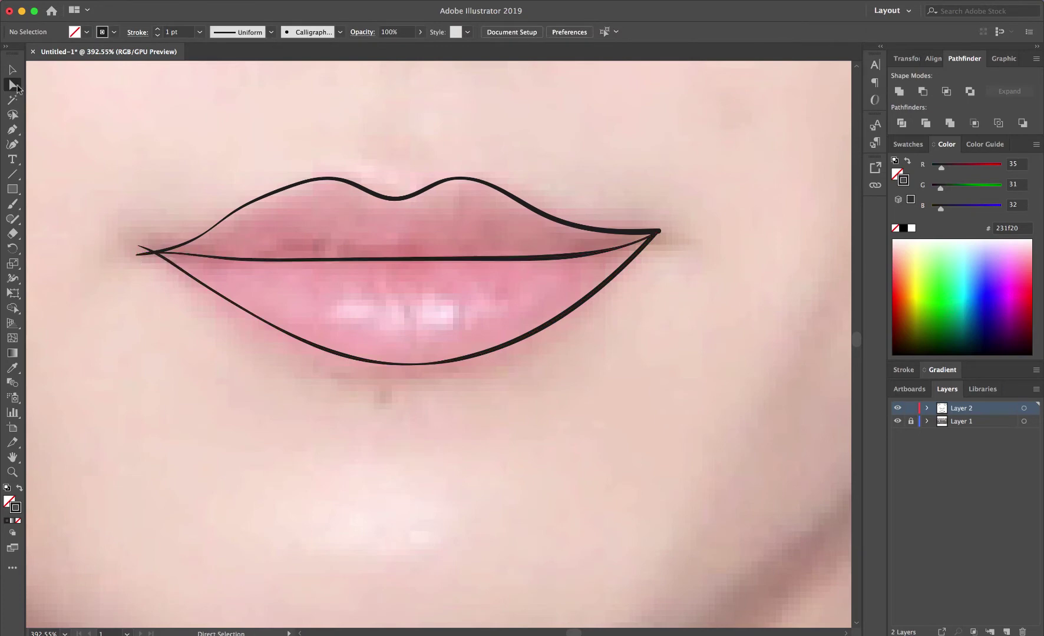
scroll(168, 275, "up", 5, "alt")
left_click(135, 277)
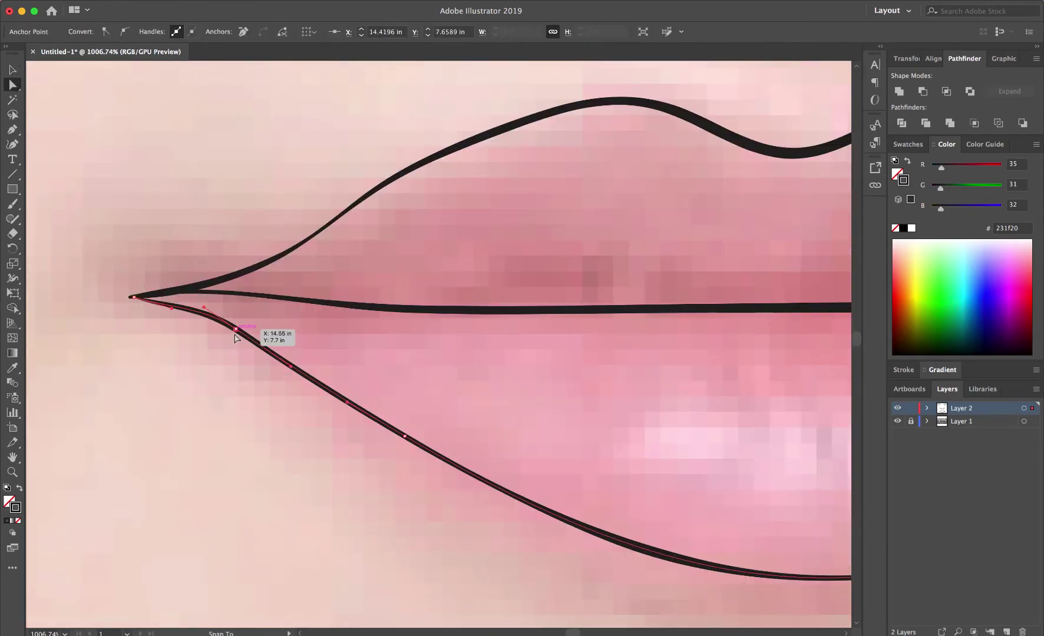
key("ctrl+0")
key("b")
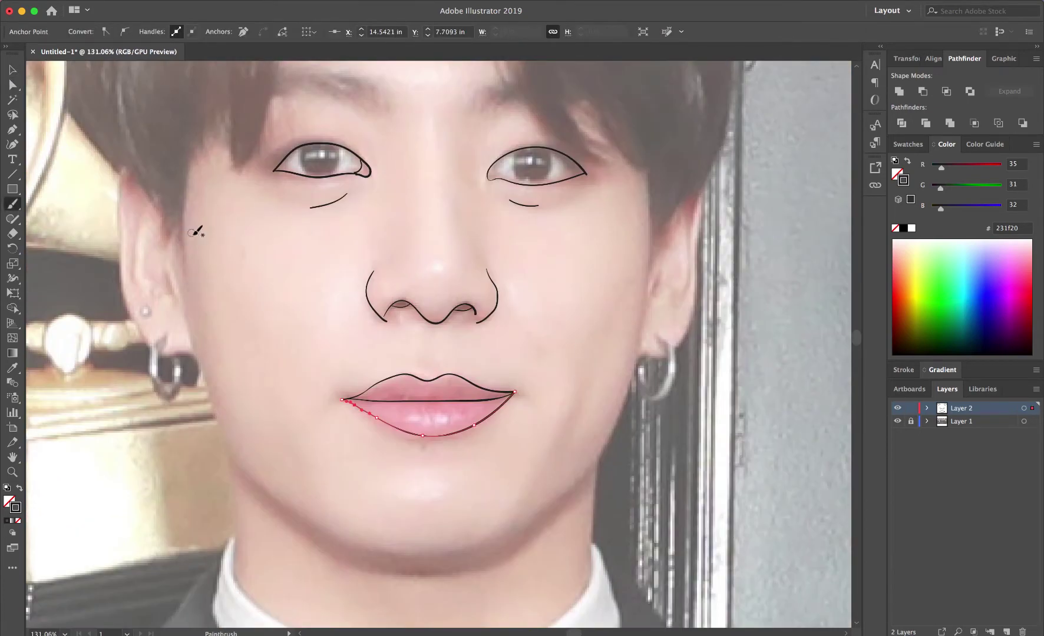
- Trace the jaw and chin, the right ear and its earring hoop's outer and inner edges
mouse_move(175, 237)
left_mouse_down()
mouse_move(213, 396)
mouse_move(459, 554)
mouse_move(639, 368)
mouse_move(653, 245)
left_mouse_up()
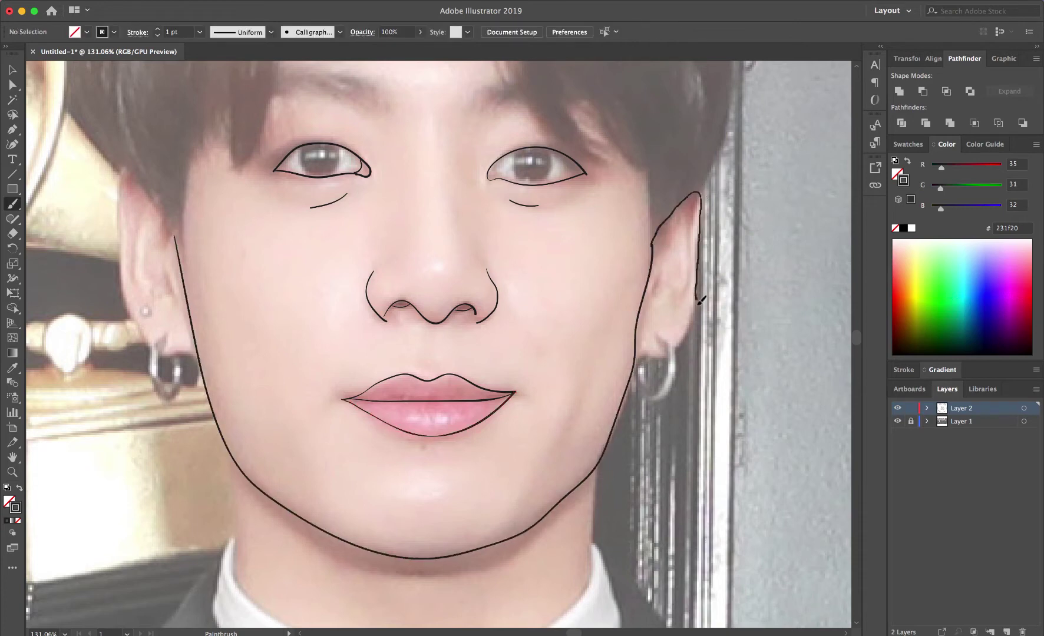
left_click_drag(668, 355, 634, 353)
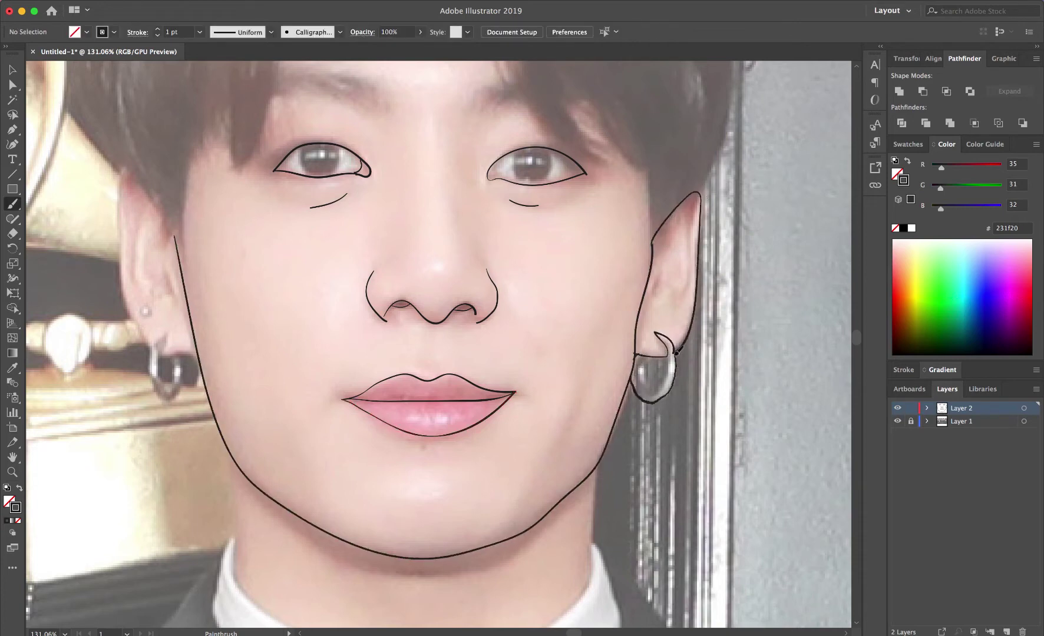
scroll(663, 364, "up", 5)
left_click_drag(559, 357, 710, 319)
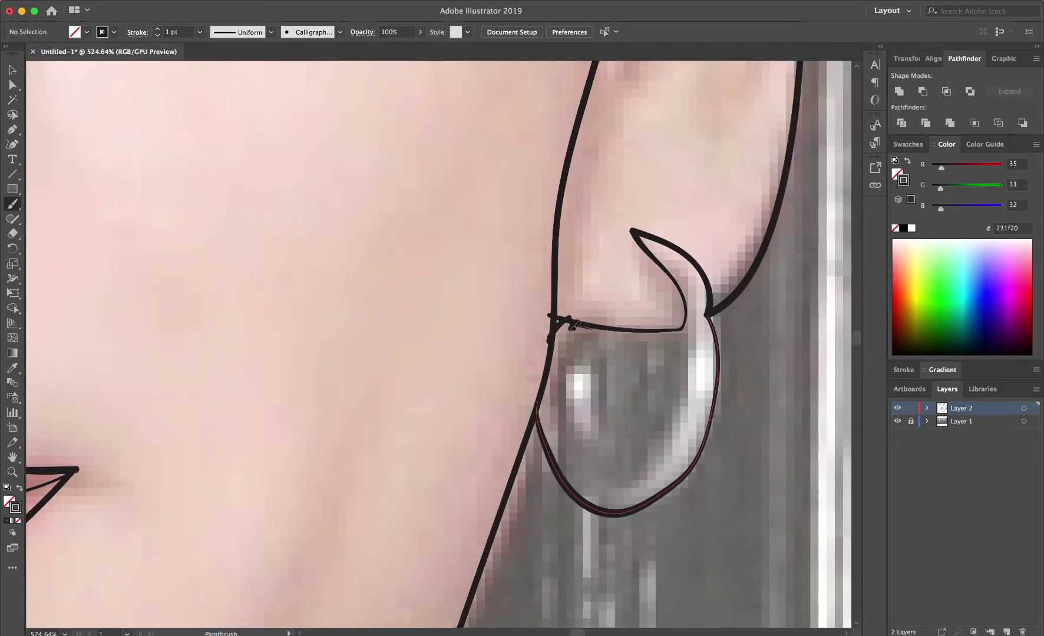
left_click_drag(572, 326, 705, 296)
scroll(704, 300, "down", 5)
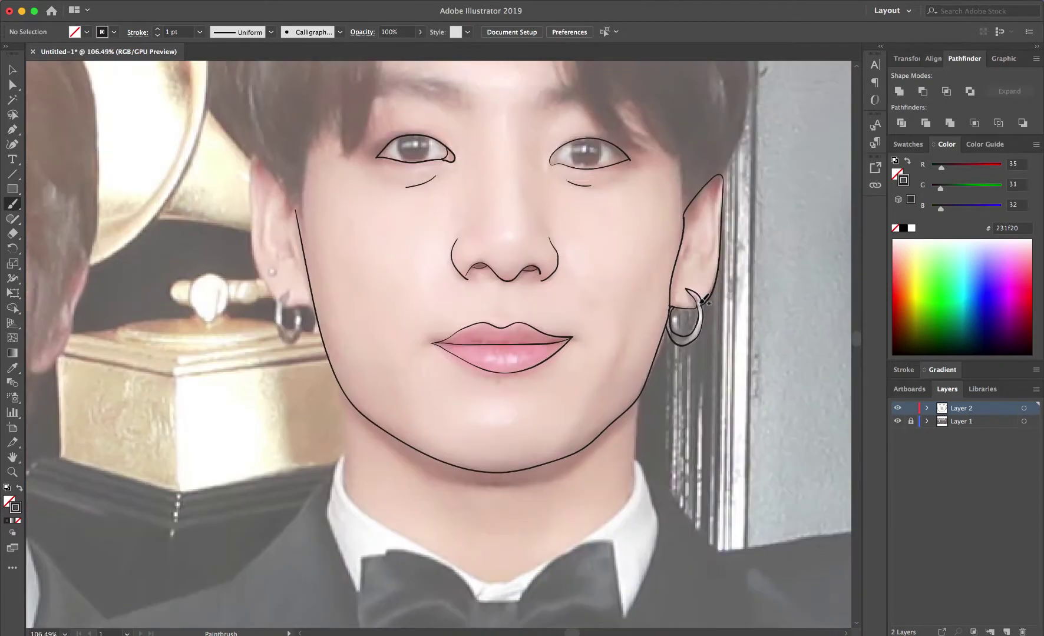
scroll(704, 300, "up", 3)
left_click_drag(666, 274, 664, 282)
- Trace the left ear down to the jaw, its earring loop and the inner ear folds
scroll(483, 310, "up", 2)
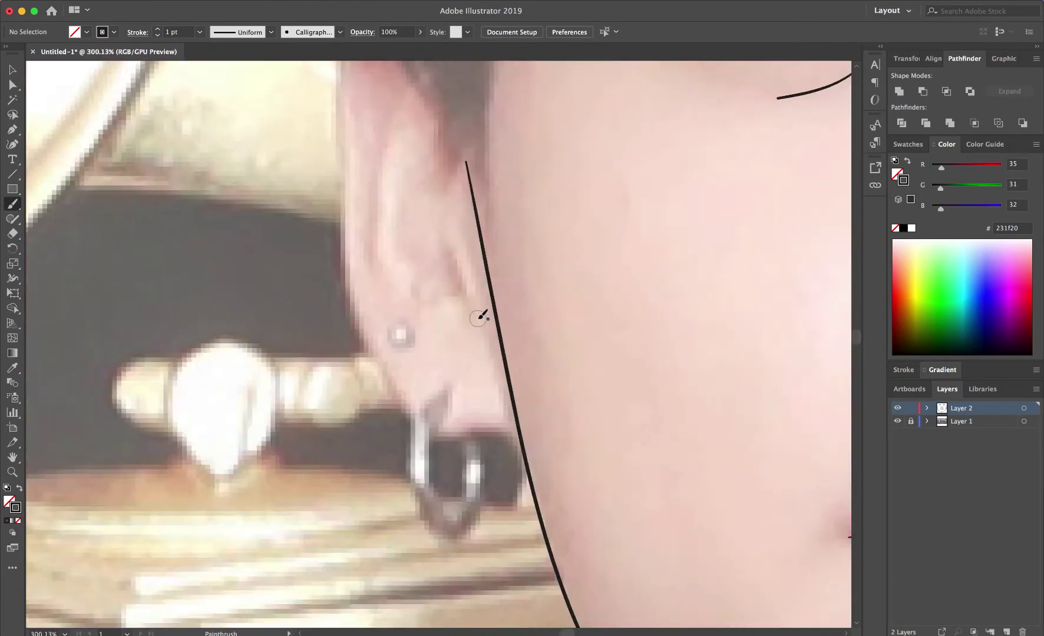
scroll(483, 310, "up", 3)
left_click_drag(456, 217, 405, 487)
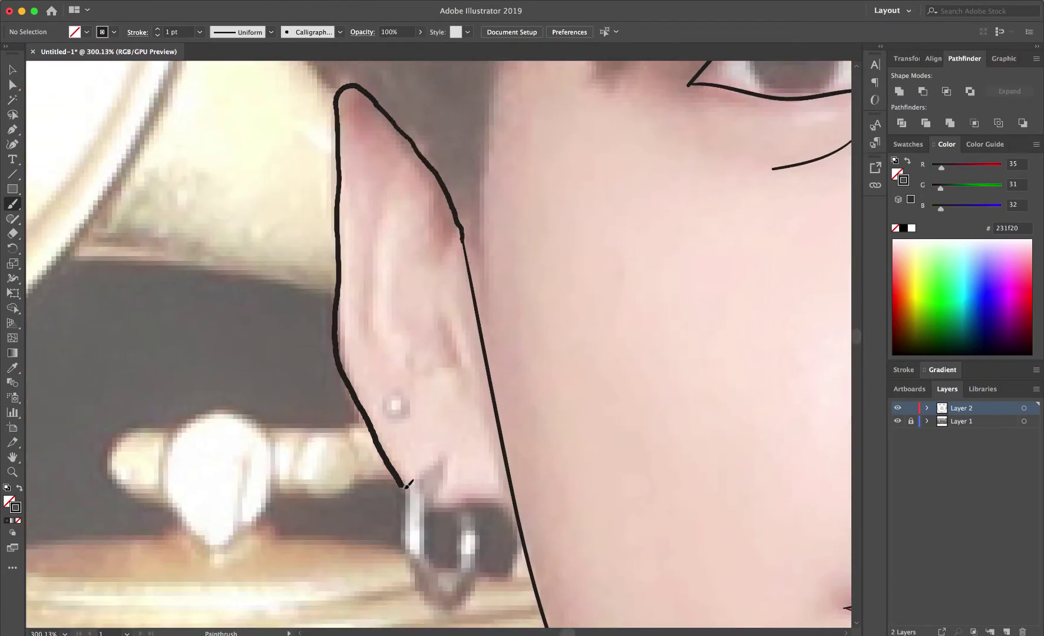
left_click_drag(481, 498, 518, 510)
left_click_drag(445, 492, 469, 504)
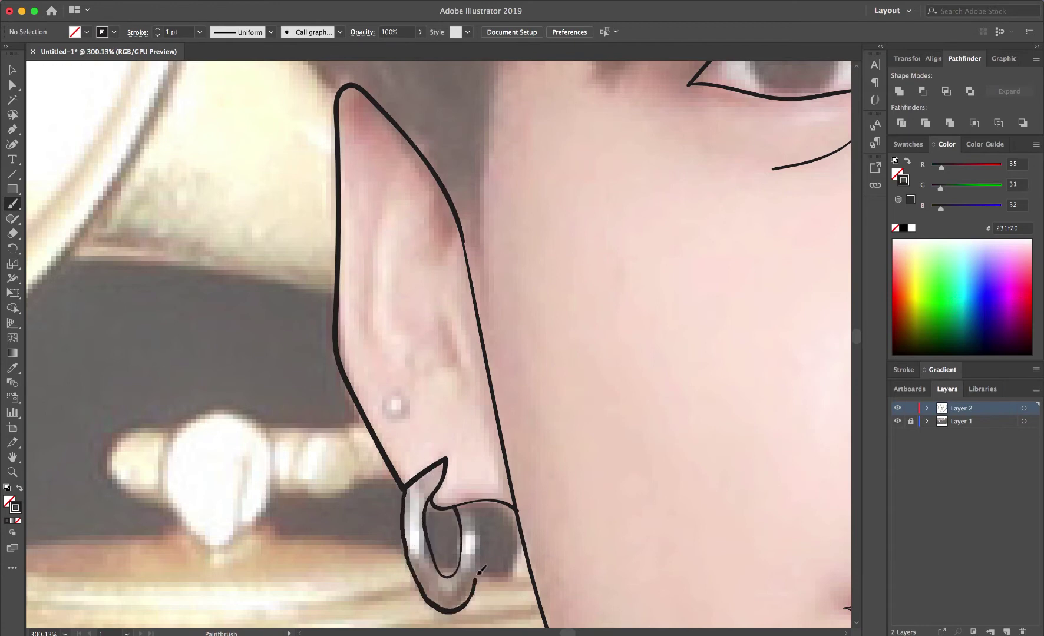
mouse_move(389, 176)
left_mouse_down()
mouse_move(386, 376)
mouse_move(460, 380)
left_mouse_up()
left_click_drag(442, 322, 461, 378)
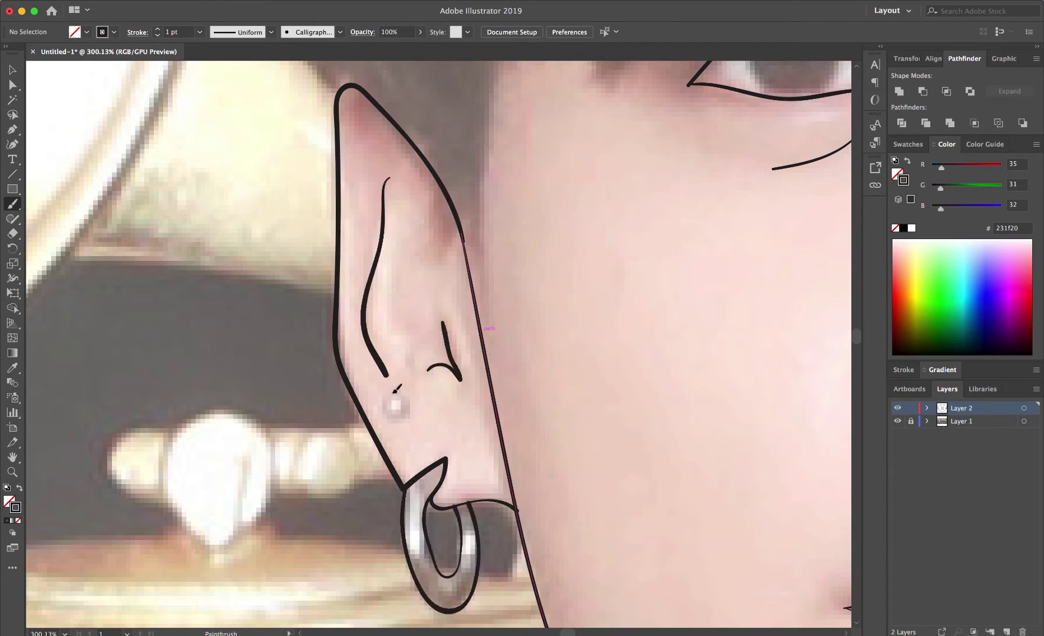
key("super+0")
- Draw the left and right eyebrow outlines with the Pencil, undoing one bad right-eyebrow attempt
left_click(13, 219)
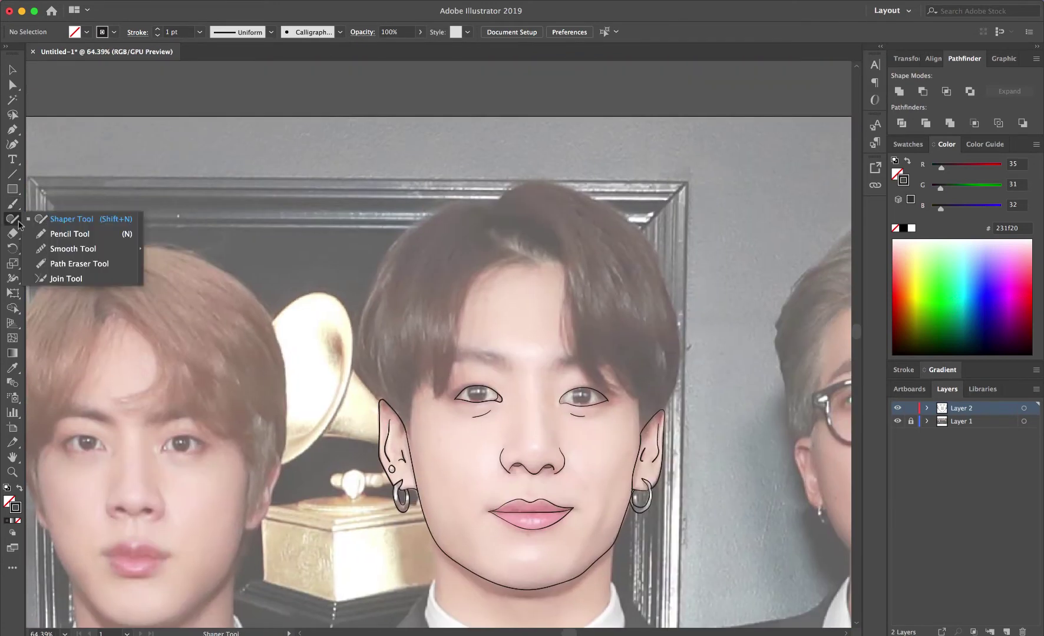
left_click(64, 230)
scroll(439, 370, "up", 3)
scroll(440, 370, "left", 5)
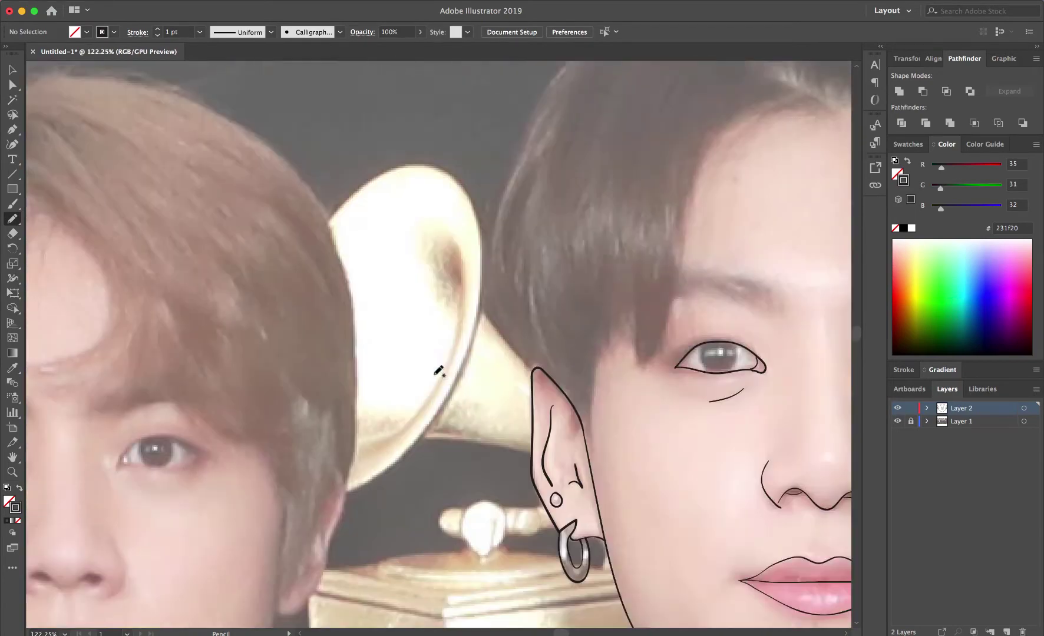
scroll(439, 369, "right", 7)
scroll(443, 373, "up", 5)
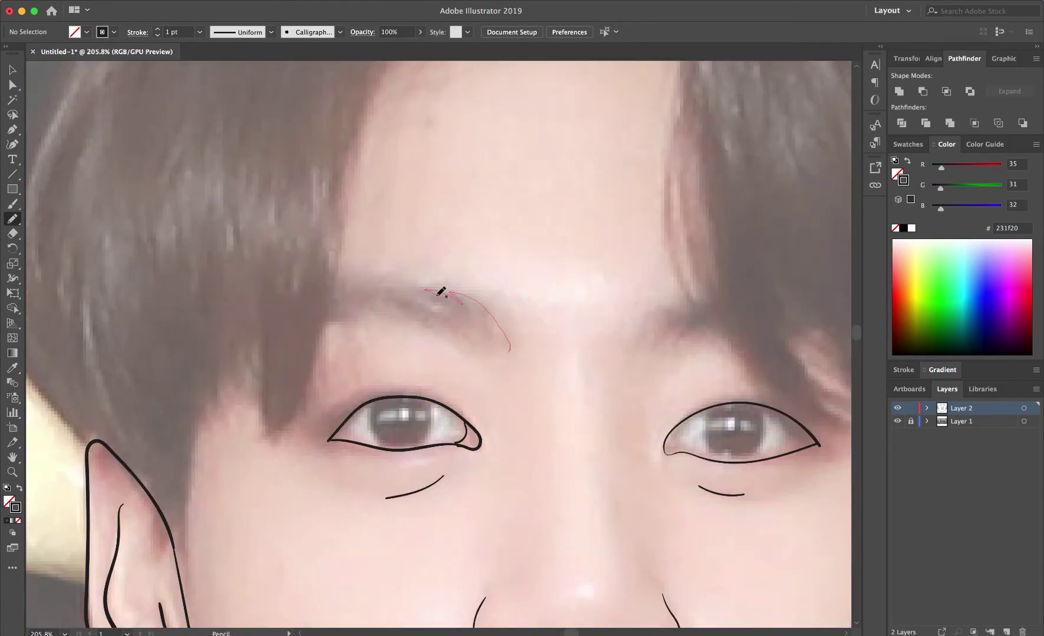
left_click_drag(332, 305, 333, 291)
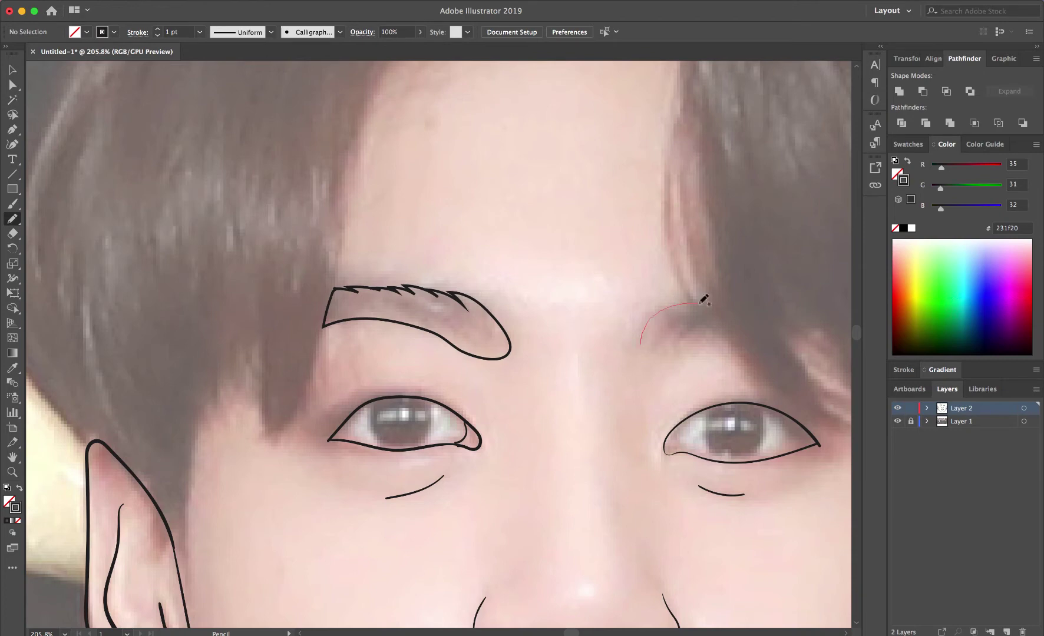
left_click_drag(701, 303, 641, 342)
key("ctrl+z")
scroll(682, 323, "down", 3, "alt")
- Set the fill colour to dark reddish brown, hex 542f25, after trying 826450
double_click(15, 507)
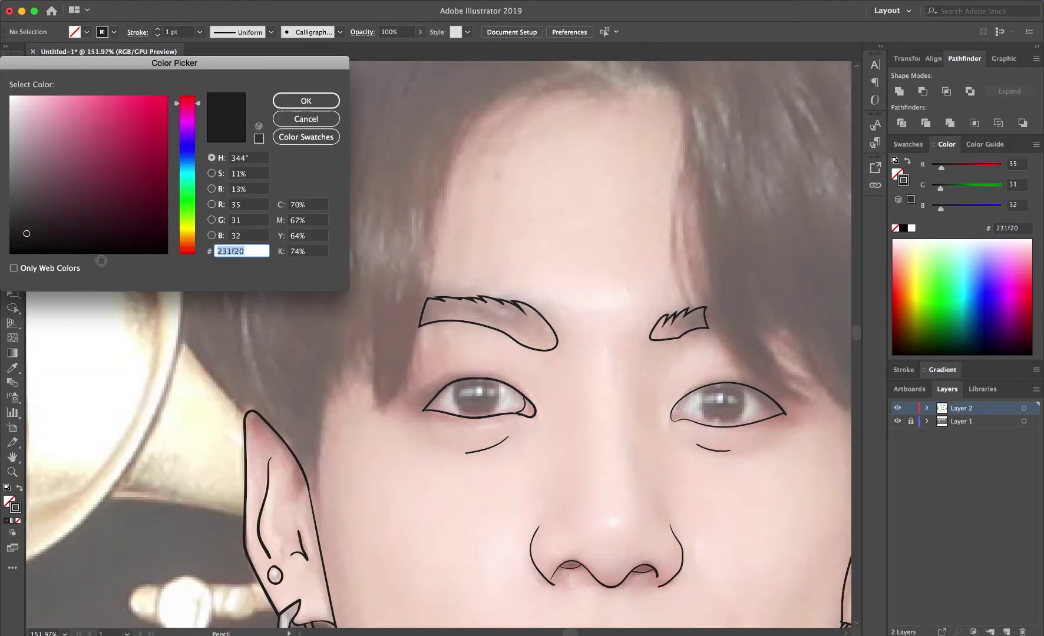
type("82645")
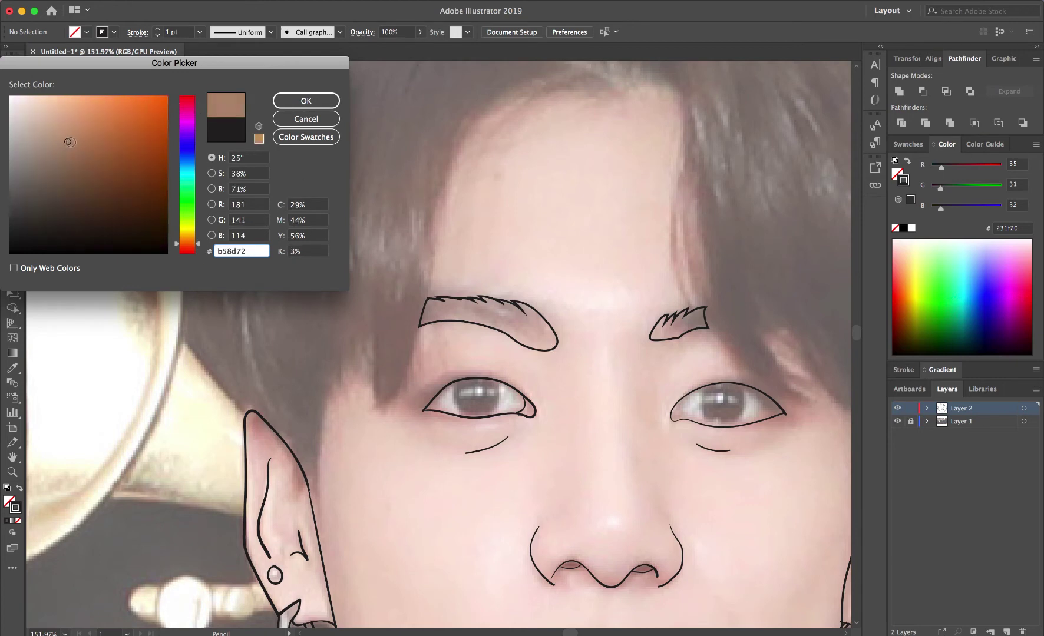
type("0")
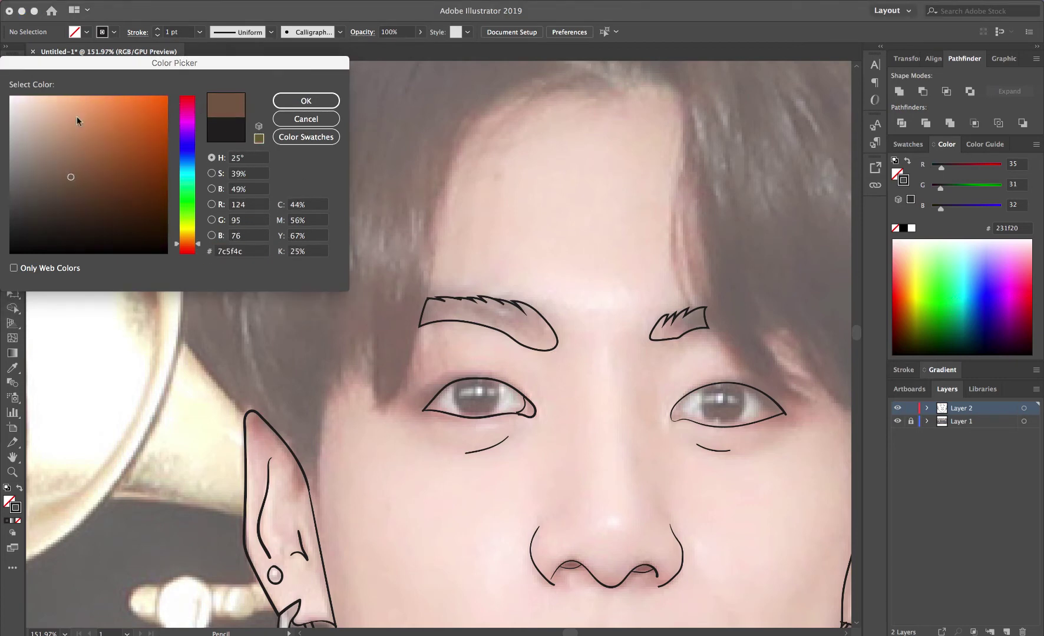
left_click(230, 251)
type("4f321f")
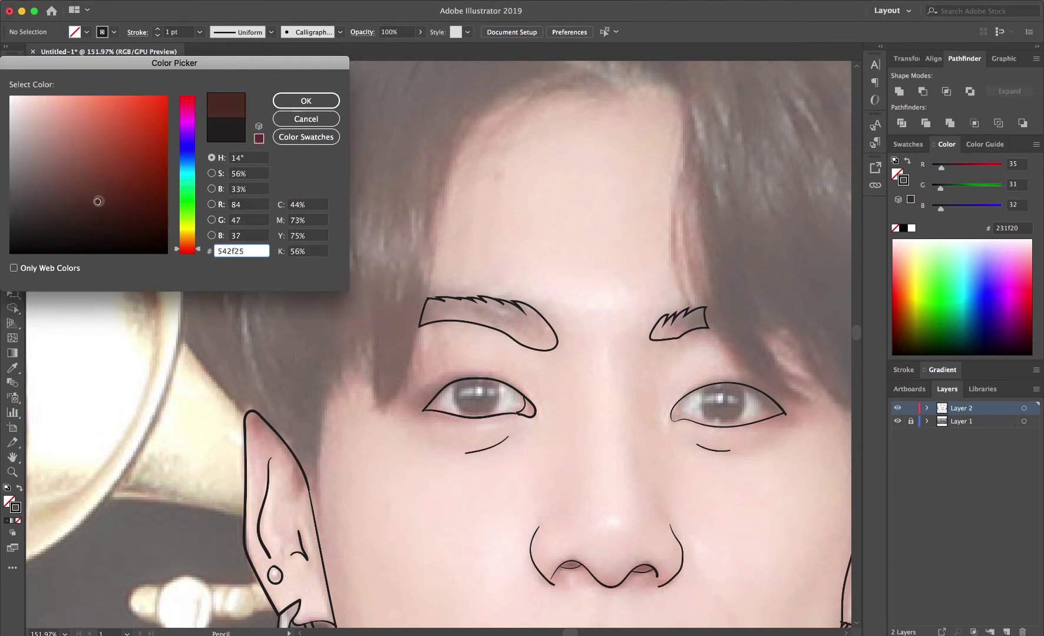
key("Return")
scroll(159, 362, "down", 4, "alt")
scroll(281, 302, "up", 2, "alt")
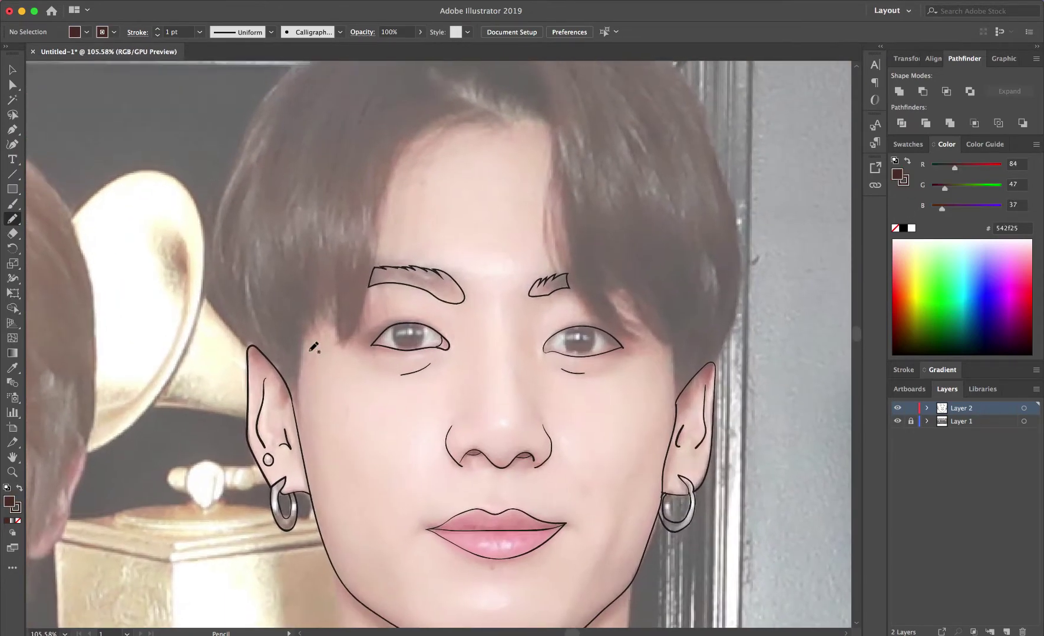
- Draw brown hair shapes beside the left ear, over the upper left and across the top of the head
scroll(265, 318, "up", 2, "alt")
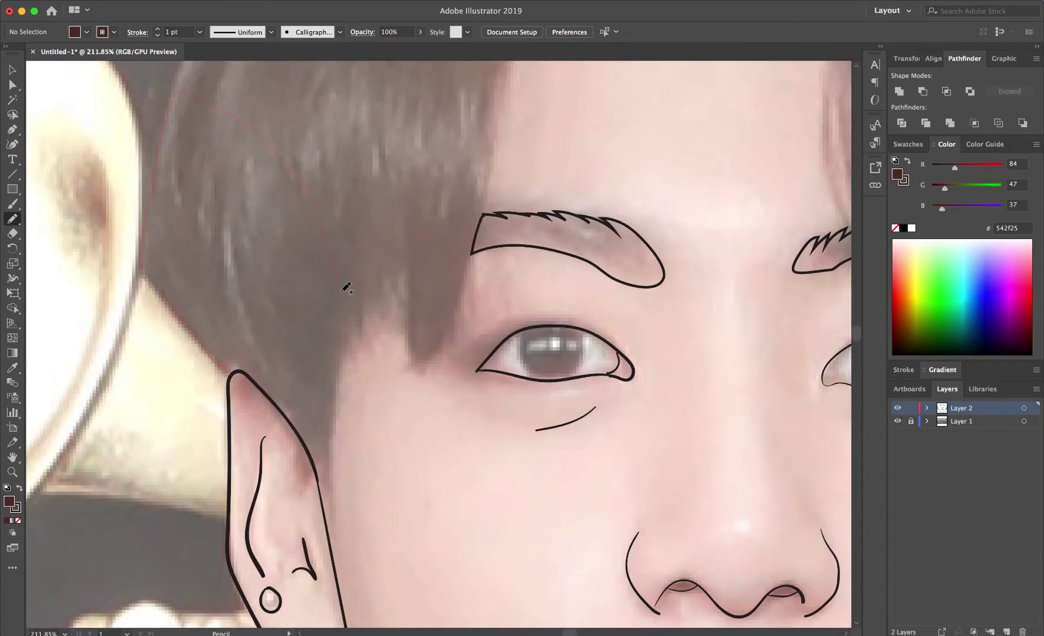
left_click_drag(261, 383, 263, 384)
scroll(277, 283, "up", 5)
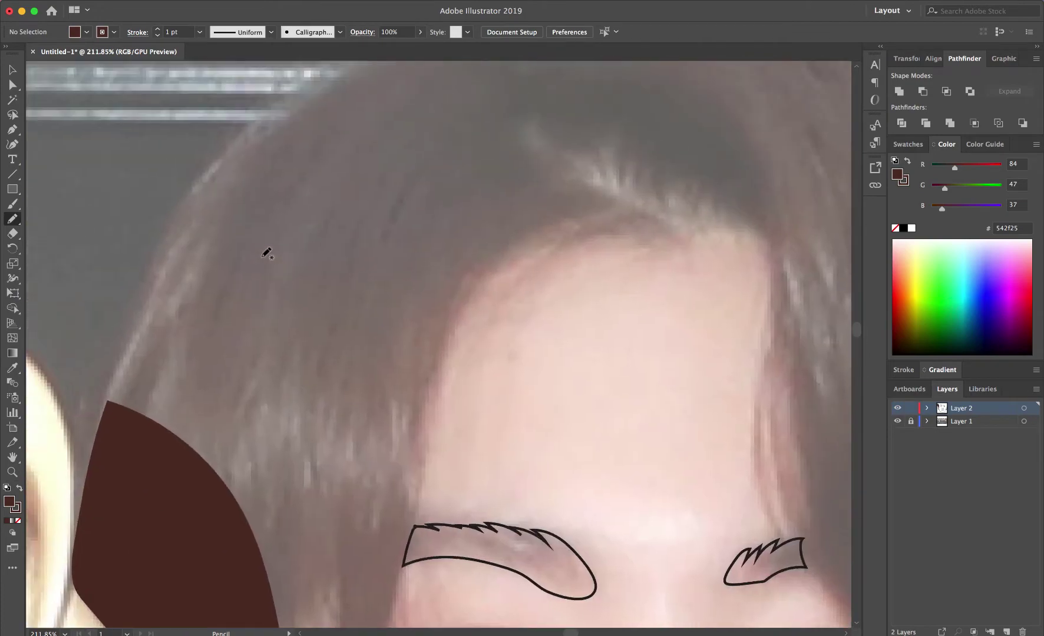
left_click_drag(155, 320, 163, 422)
scroll(131, 314, "up", 3)
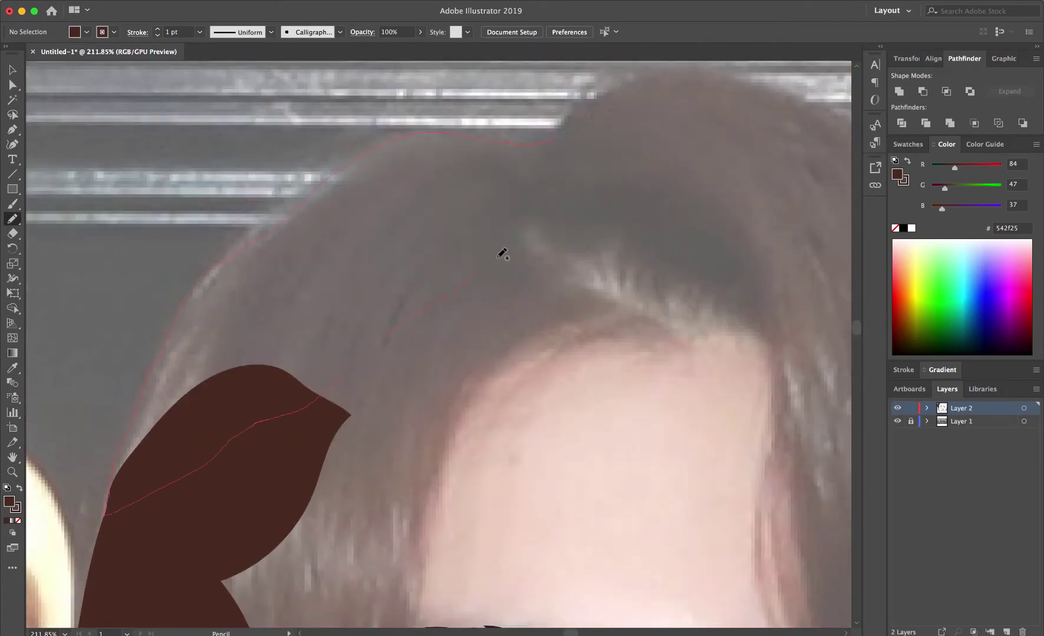
left_click_drag(502, 253, 505, 251)
scroll(535, 209, "down", 2)
scroll(534, 209, "right", 2)
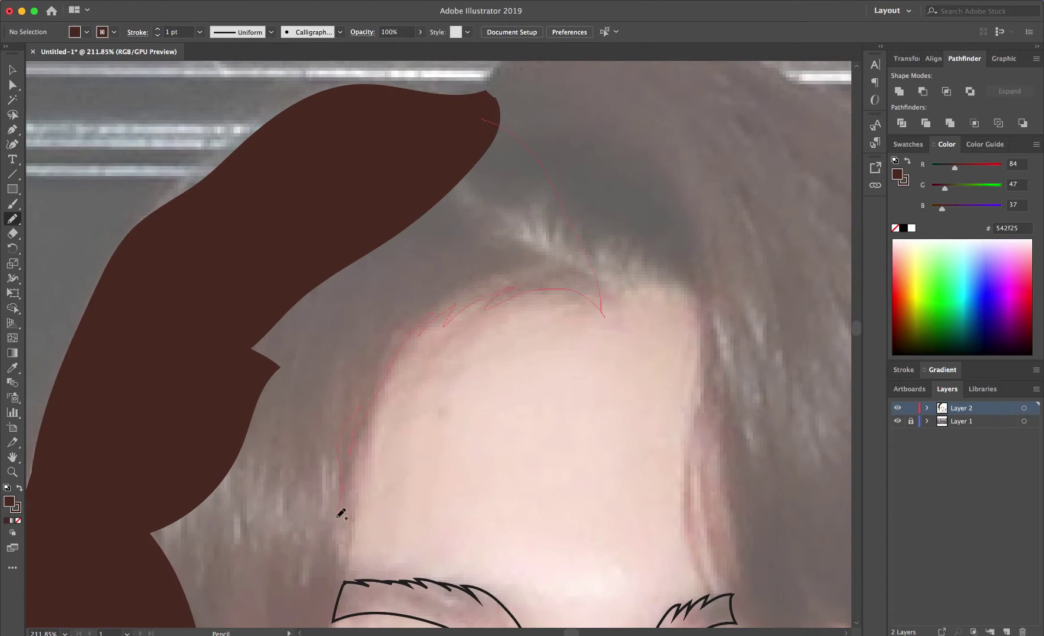
- Draw the fringe over the forehead and fill the hair at the top right and right side
left_click_drag(139, 542, 142, 545)
scroll(469, 377, "down", 5)
scroll(470, 377, "left", 1)
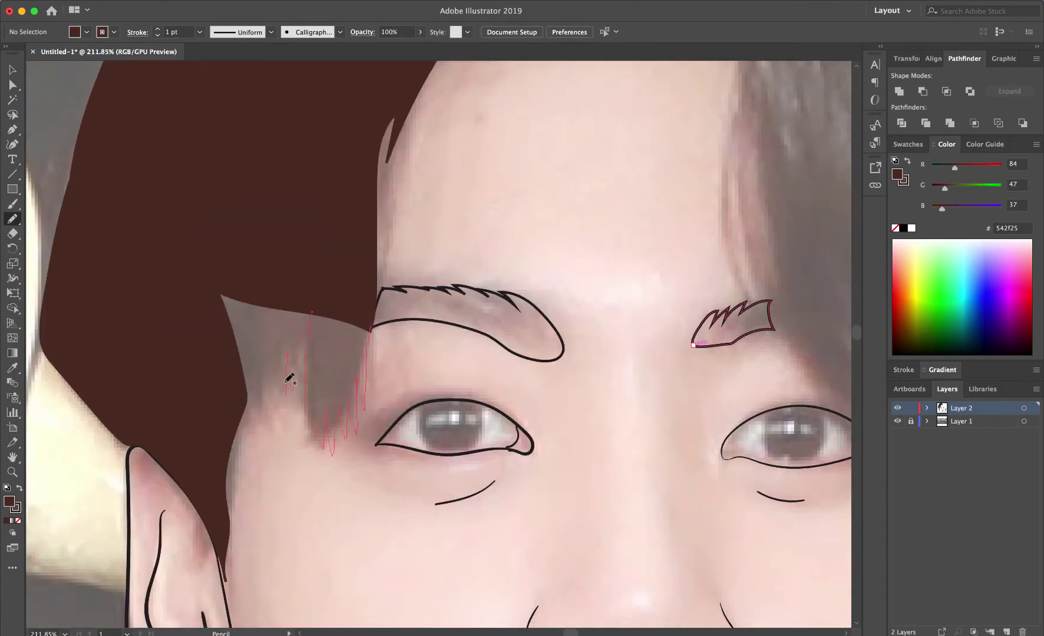
left_click_drag(289, 378, 287, 354)
scroll(369, 330, "up", 10)
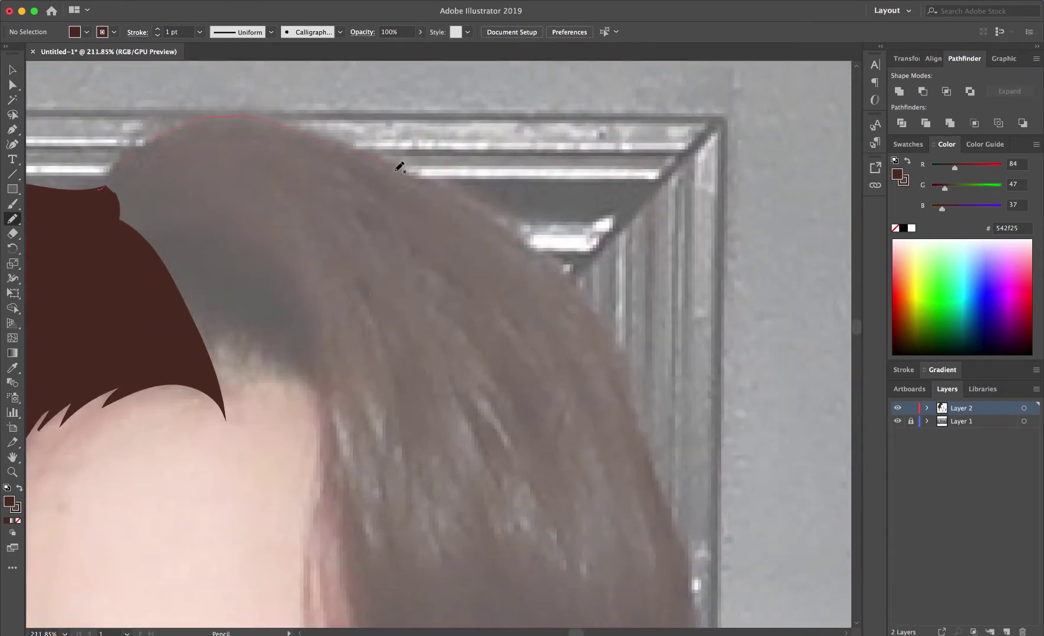
left_click_drag(120, 221, 117, 215)
scroll(100, 171, "down", 8)
scroll(100, 171, "right", 2)
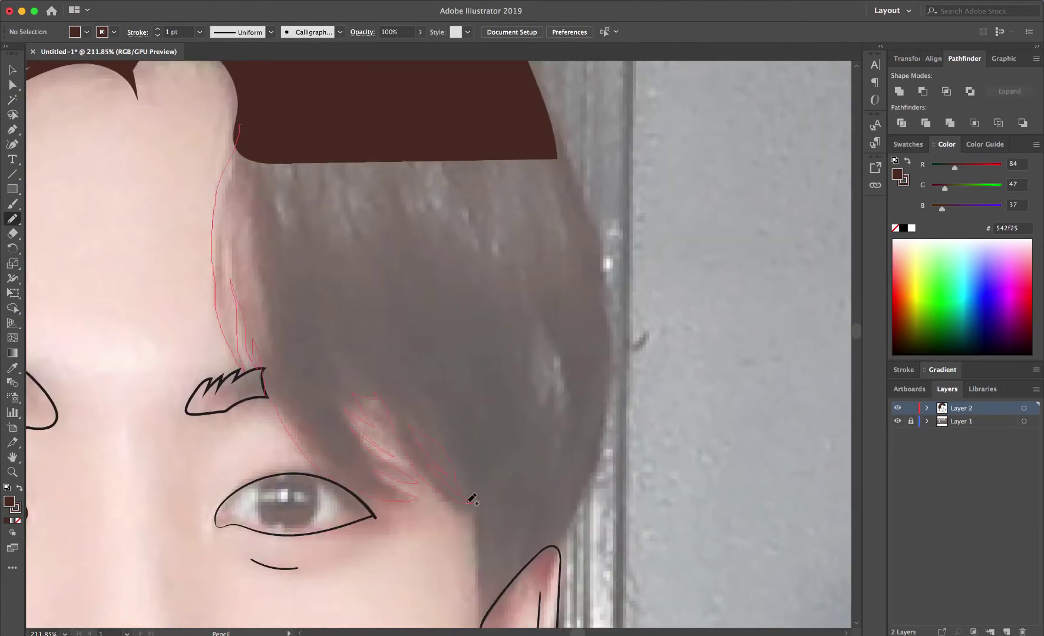
left_click_drag(517, 98, 518, 100)
scroll(517, 97, "down", 5)
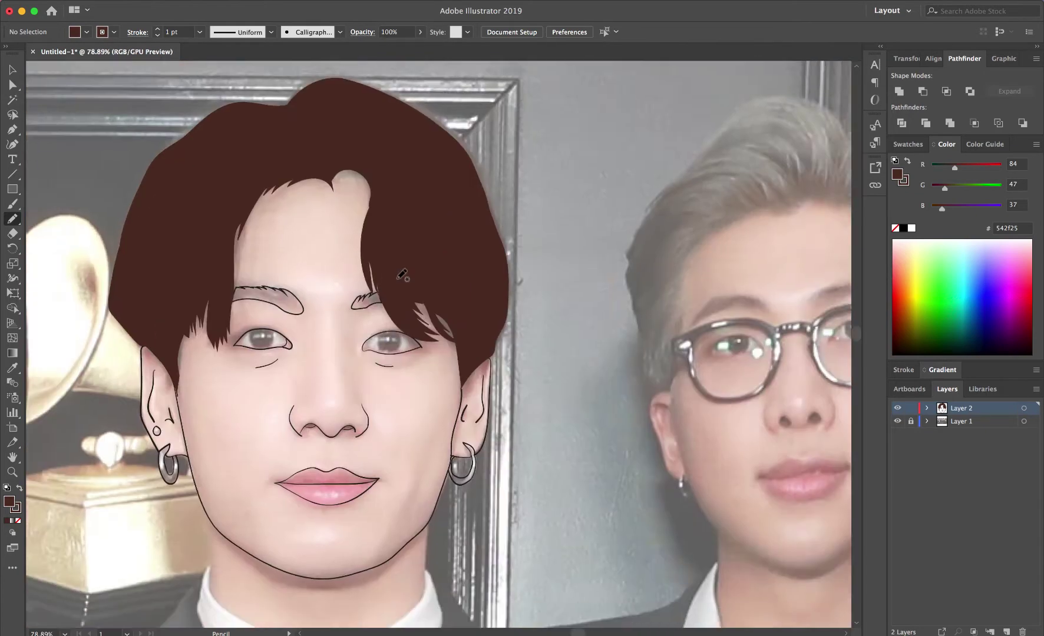
- Set the fill to None and the stroke colour to black (000000) for the Paintbrush
scroll(478, 239, "up", 5)
key("b")
scroll(294, 274, "up", 5)
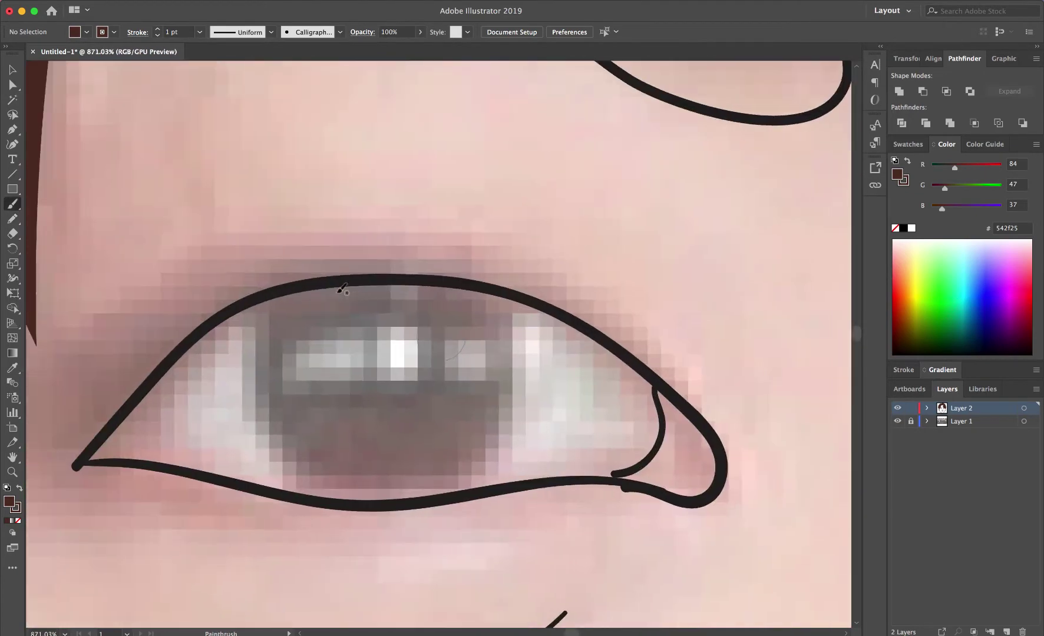
key("/")
double_click(15, 507)
type("000000")
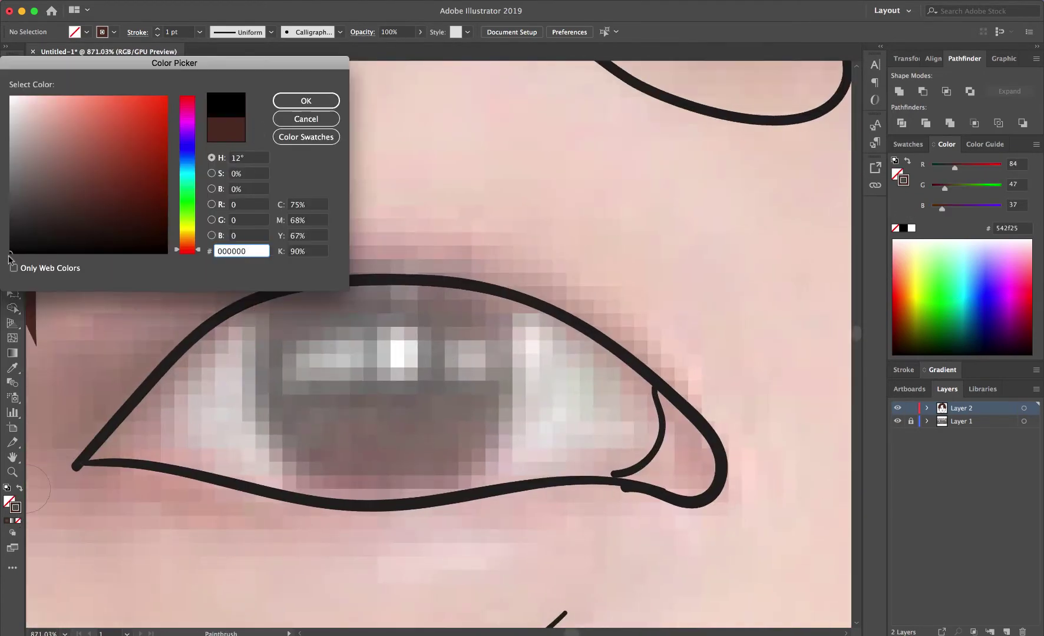
key("Return")
- Draw the iris edges and a pupil ring in the eye, redoing unsatisfactory strokes
left_click_drag(280, 292, 327, 488)
left_click_drag(493, 288, 443, 489)
key("super+z")
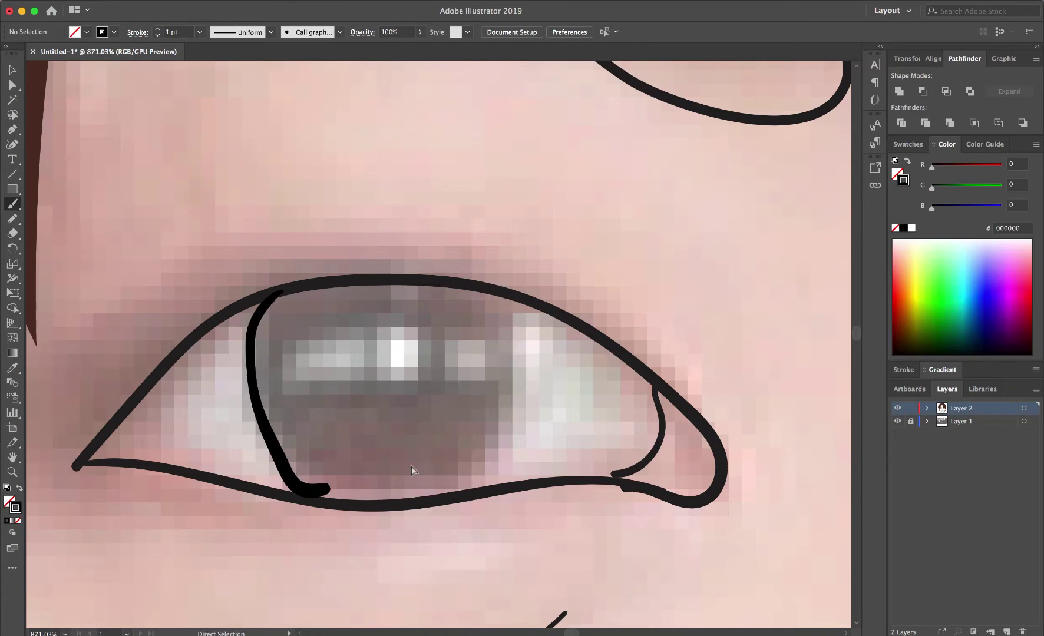
key("super+z")
scroll(416, 463, "down", 5)
left_click_drag(280, 184, 371, 347)
left_click_drag(545, 125, 466, 340)
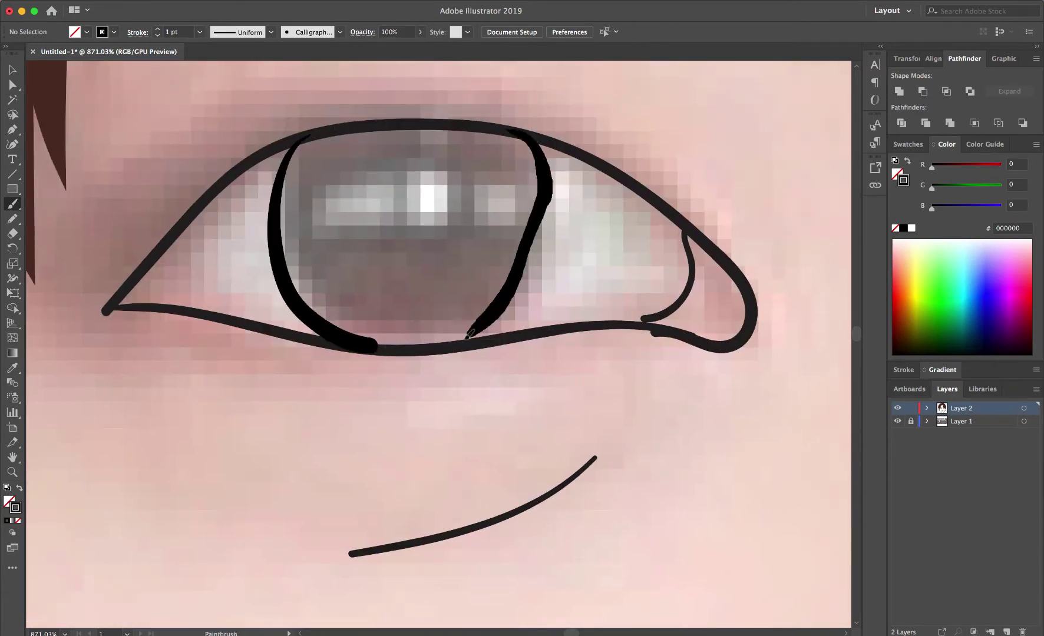
key("super+z")
left_click_drag(497, 124, 428, 348)
left_click_drag(419, 159, 433, 168)
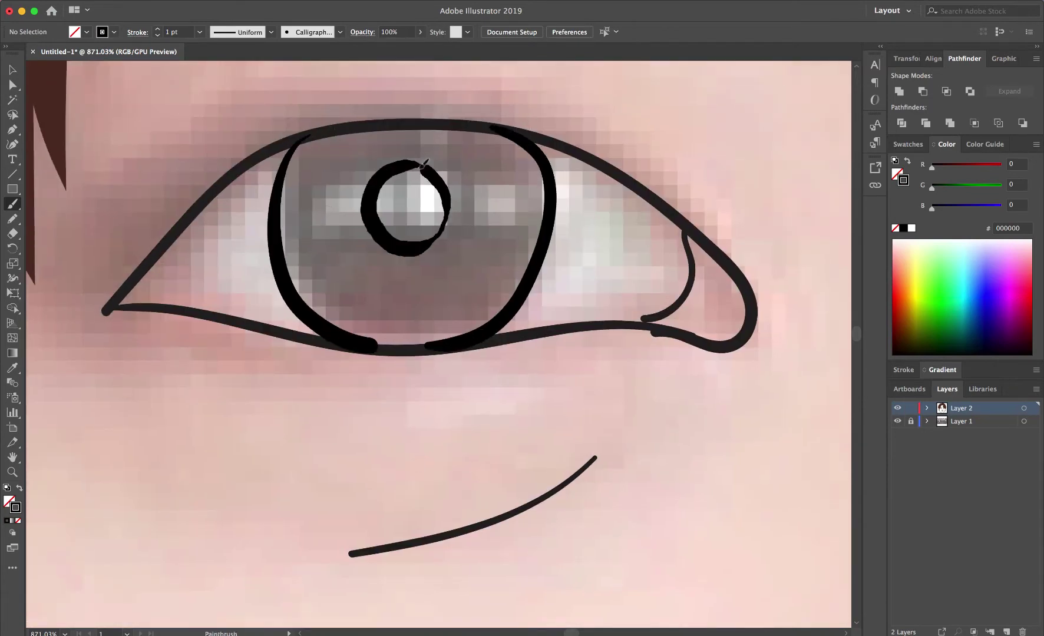
- Redraw the iris as one continuous circle and add a round pupil ring around the highlight
scroll(353, 184, "up", 3, "alt")
scroll(413, 265, "right", 5)
key("super+z")
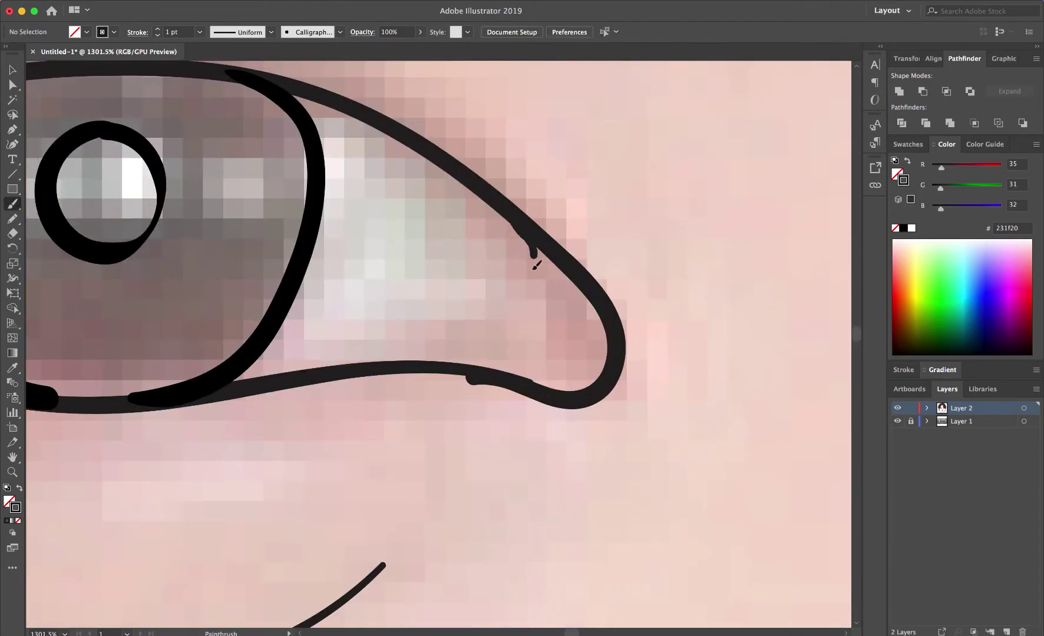
scroll(536, 262, "down", 3, "alt")
scroll(302, 378, "up", 5, "alt")
scroll(302, 378, "down", 4, "alt")
mouse_move(343, 175)
left_mouse_down()
mouse_move(276, 268)
mouse_move(366, 479)
left_mouse_up()
mouse_move(546, 168)
left_mouse_down()
mouse_move(354, 466)
mouse_move(373, 470)
left_mouse_up()
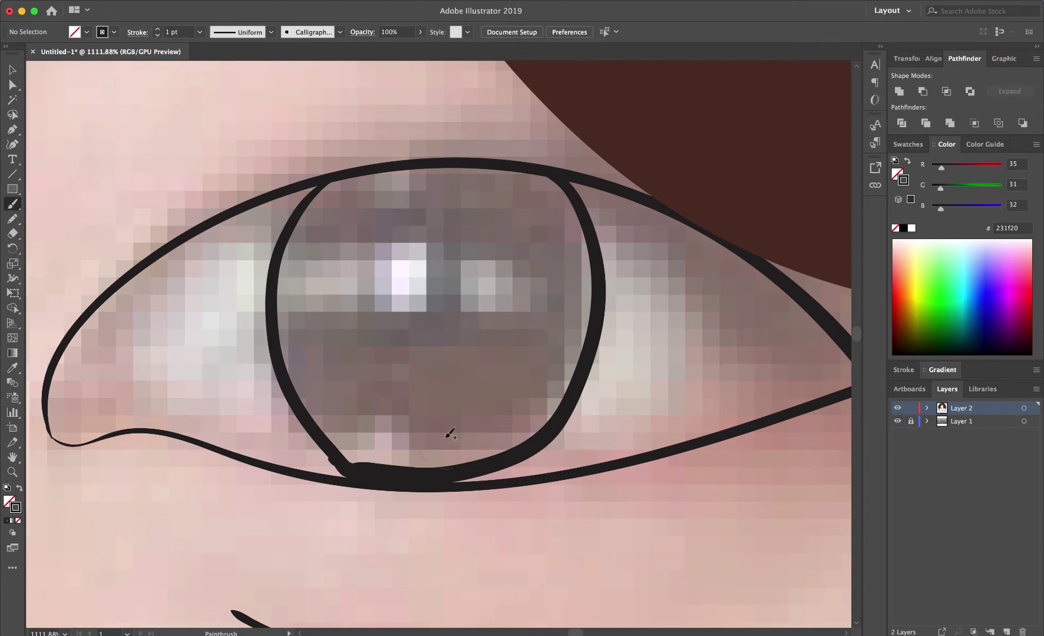
key("super+z")
key("super+z")
mouse_move(353, 173)
left_mouse_down()
mouse_move(312, 436)
mouse_move(595, 295)
mouse_move(498, 171)
left_mouse_up()
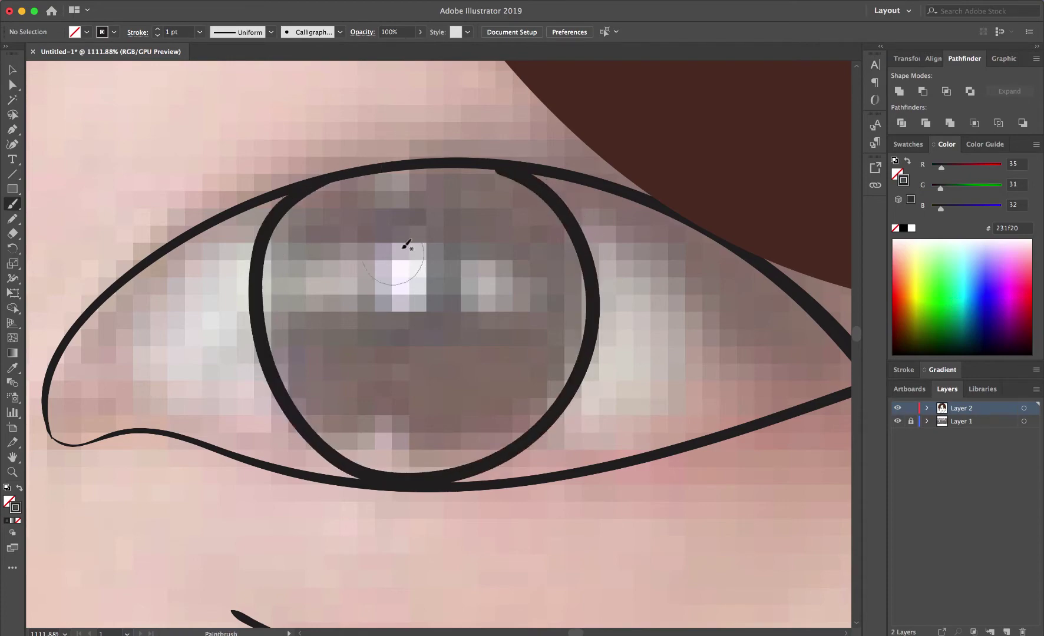
left_click_drag(406, 245, 401, 247)
scroll(406, 247, "down", 5, "alt")
scroll(383, 266, "down", 3, "alt")
- Extend the neck line under the chin, then undo the stray stroke below the neckline
scroll(349, 289, "up", 3, "alt")
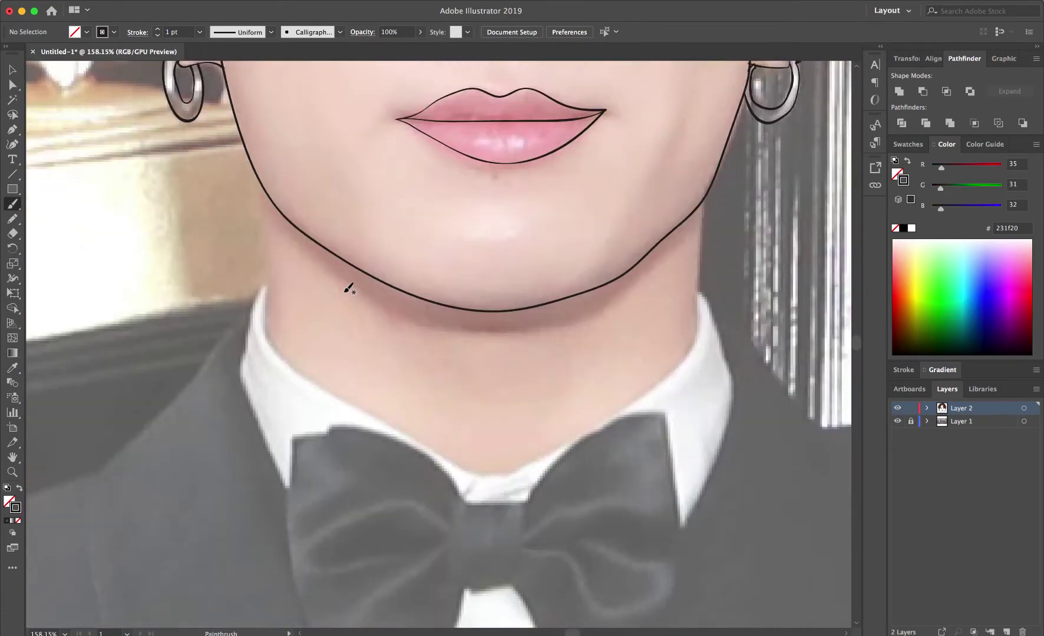
scroll(349, 289, "down", 2)
scroll(349, 289, "right", 2)
left_click_drag(255, 326, 656, 153)
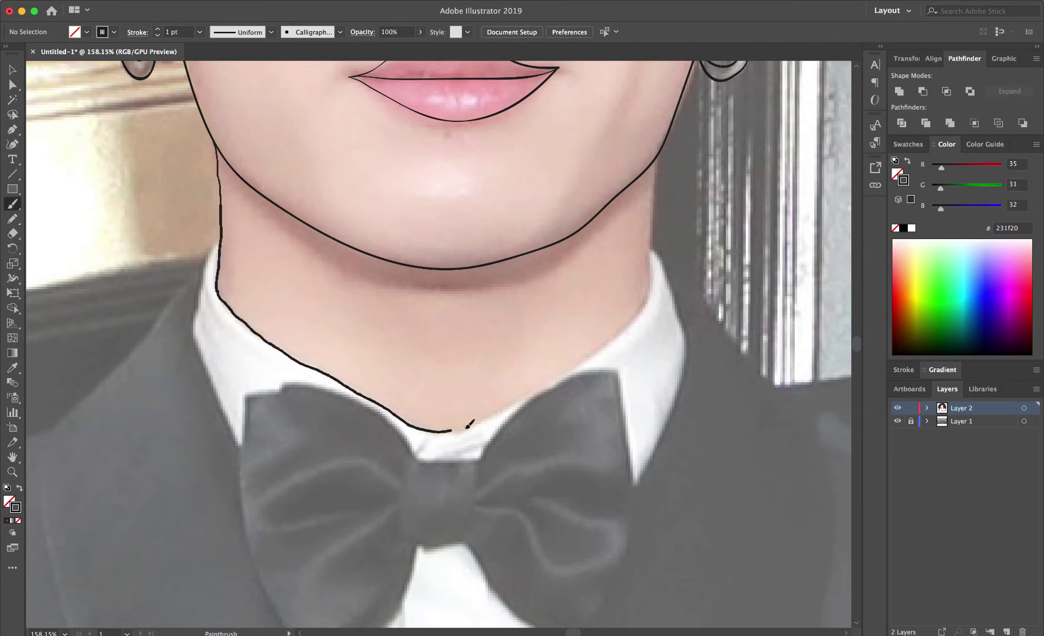
scroll(613, 224, "up", 5, "alt")
scroll(629, 185, "down", 3, "alt")
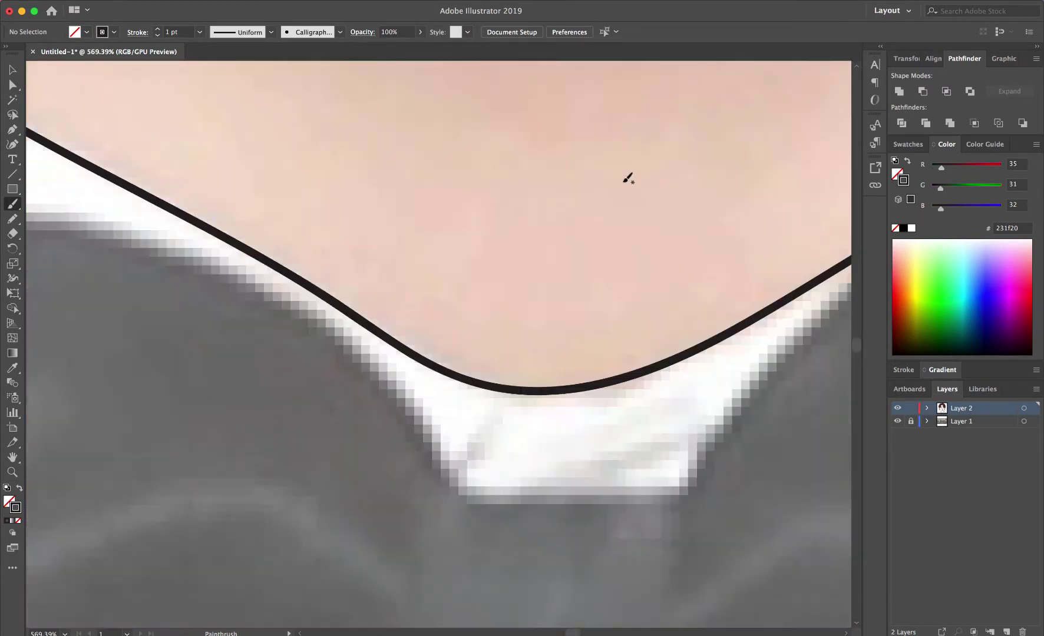
scroll(629, 179, "down", 2, "alt")
key("ctrl+z")
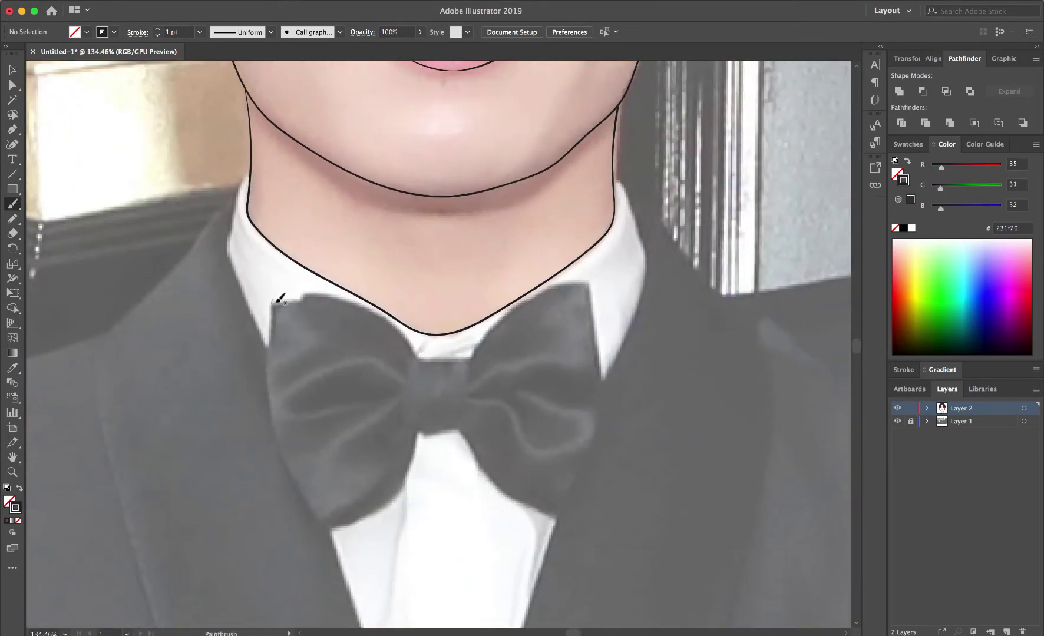
- Trace the bow tie's top edge, right side and left side to close its outline
left_click_drag(272, 305, 421, 358)
left_click_drag(520, 302, 592, 274)
scroll(594, 271, "down", 5)
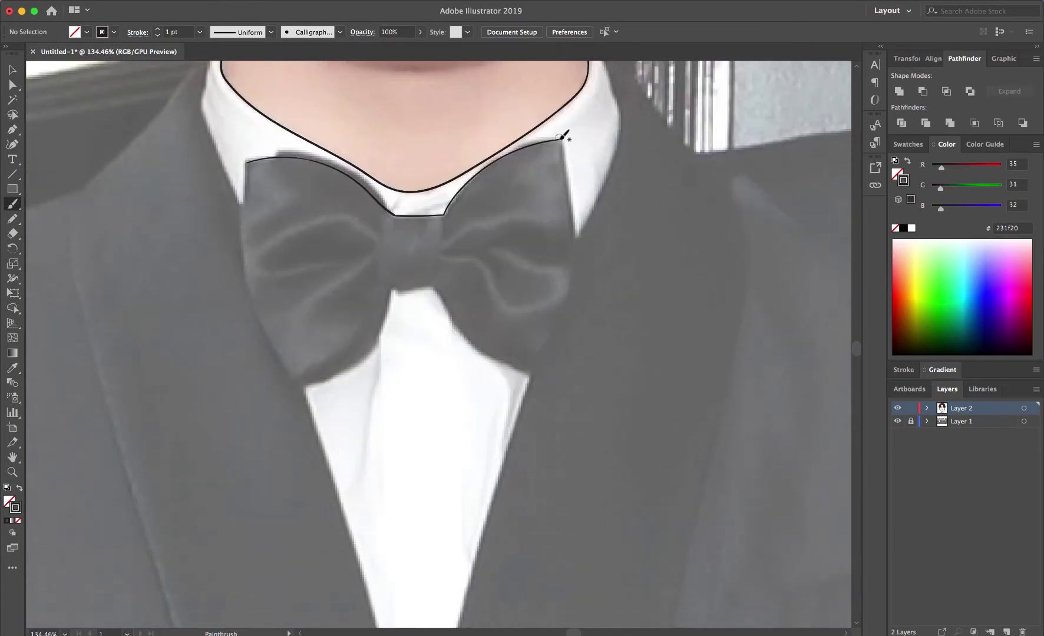
left_click_drag(333, 375, 245, 160)
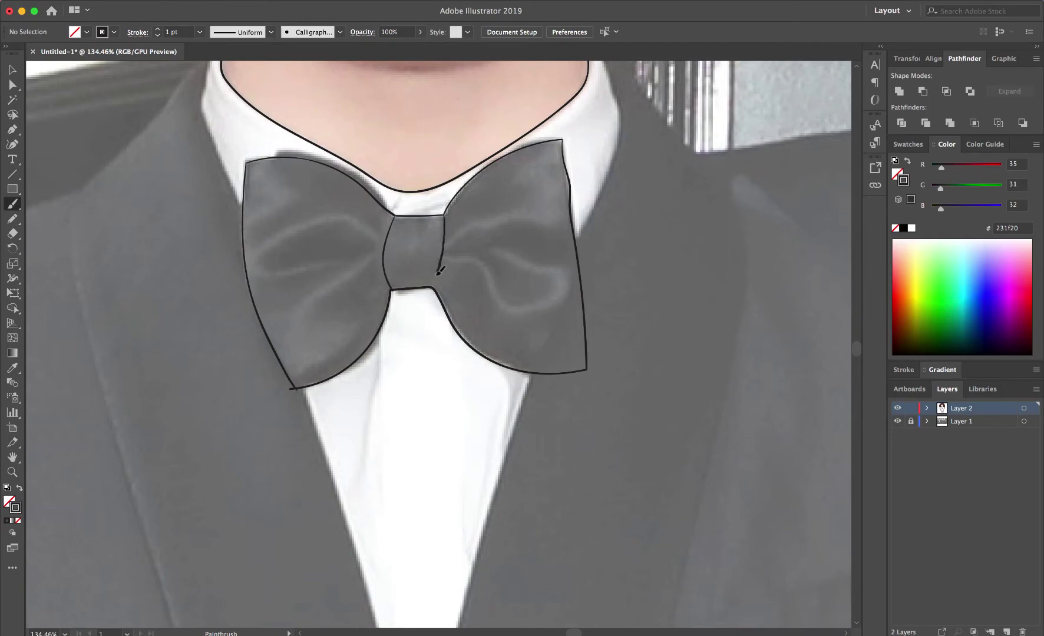
scroll(336, 256, "down", 5)
scroll(336, 257, "down", 2)
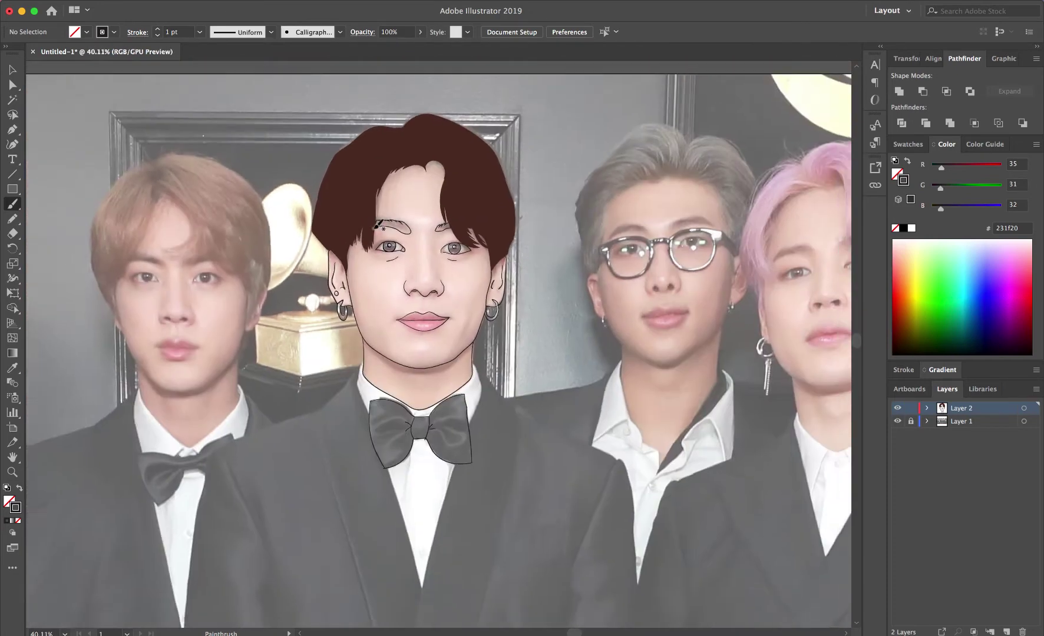
- Hide the Layer 1 reference photo so only the line art shows
key("v")
left_click(898, 422)
scroll(506, 303, "up", 5)
scroll(523, 289, "up", 3)
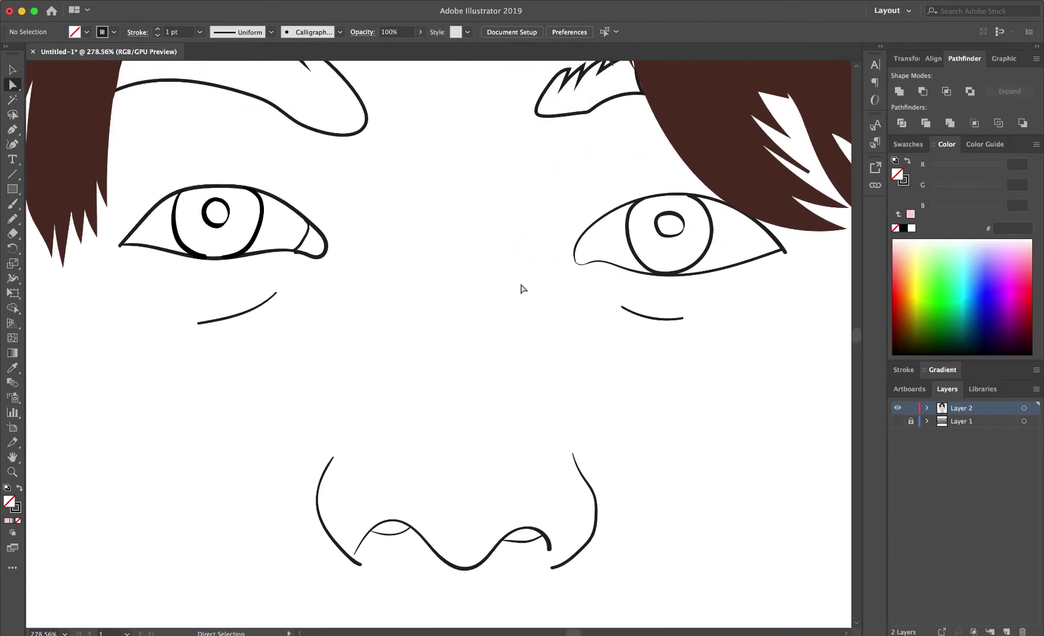
key("a")
key("b")
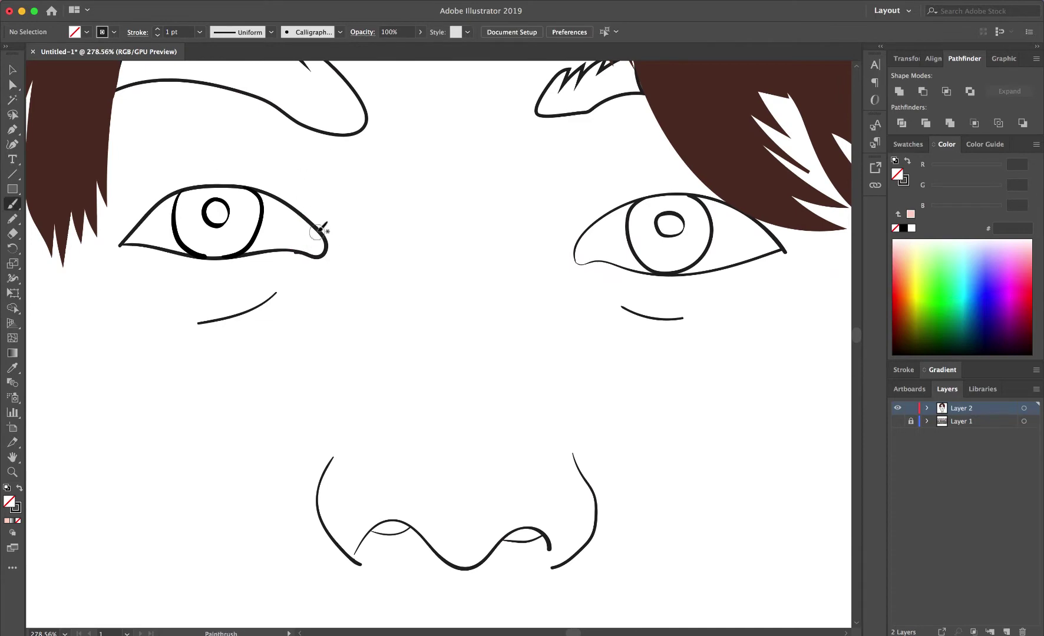
scroll(607, 250, "down", 4)
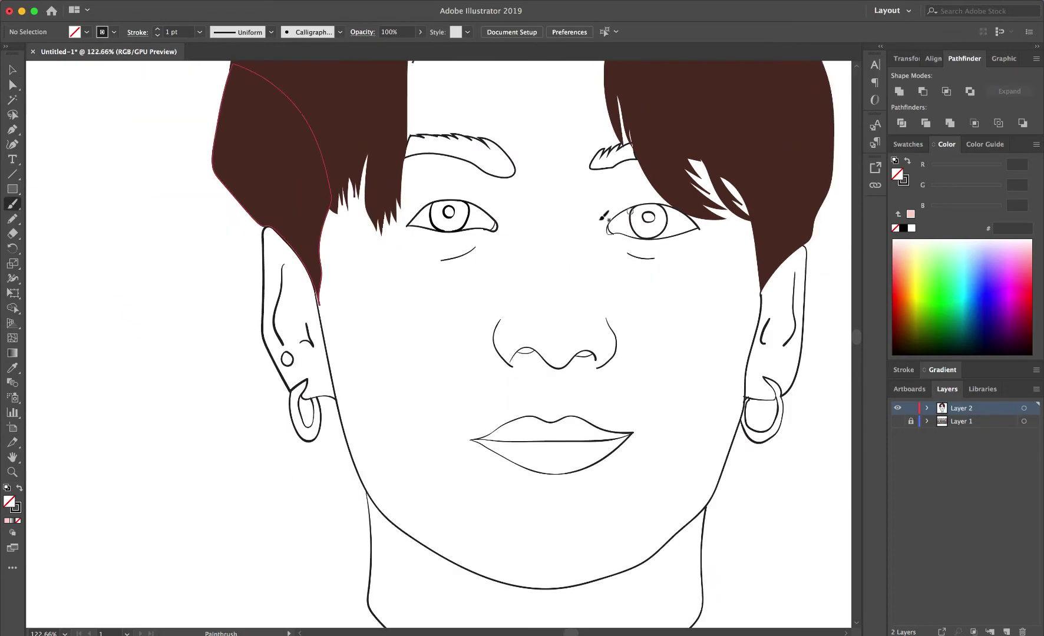
- Select all the line art, expand its appearance into shapes, and duplicate Layer 2
key("v")
key("ctrl+0")
key("ctrl+a")
left_click(163, 2)
left_click(188, 141)
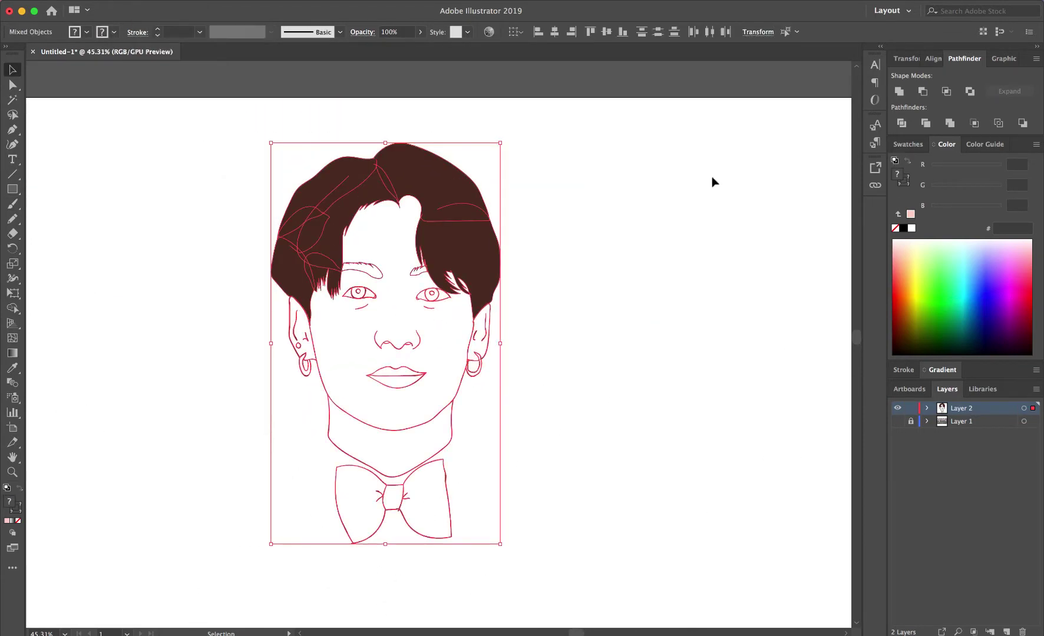
left_click(624, 256)
left_click_drag(960, 413, 911, 411)
- On Layer 2, clip a portrait-sized ffe2dc pink rectangle to the traced line art
left_click(911, 408)
left_click(966, 421)
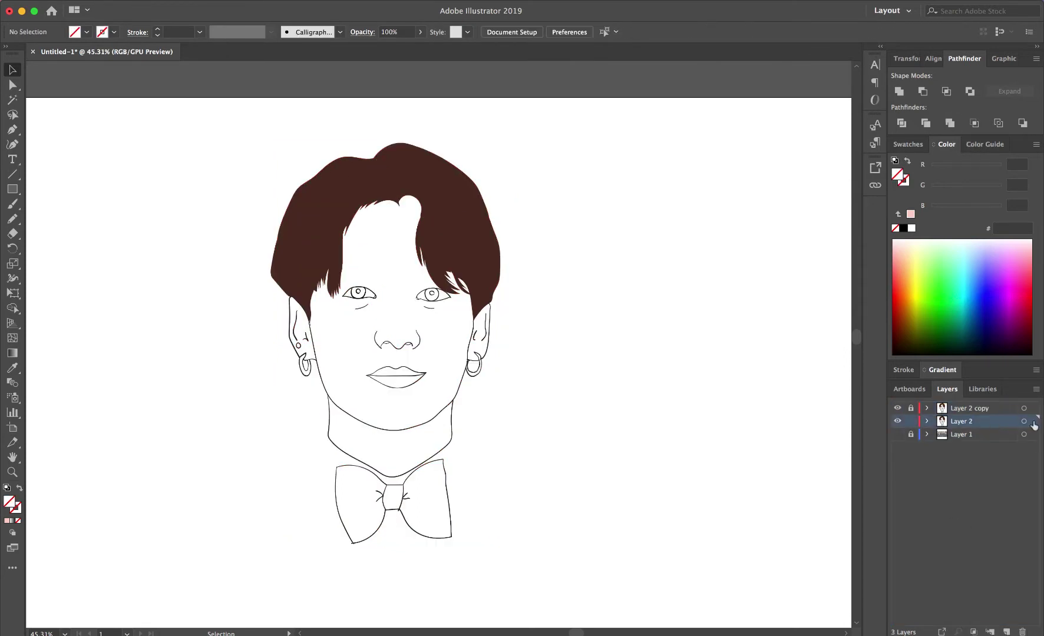
key("m")
left_click_drag(233, 128, 528, 564)
left_click(10, 521)
double_click(9, 502)
type("ffe2dc")
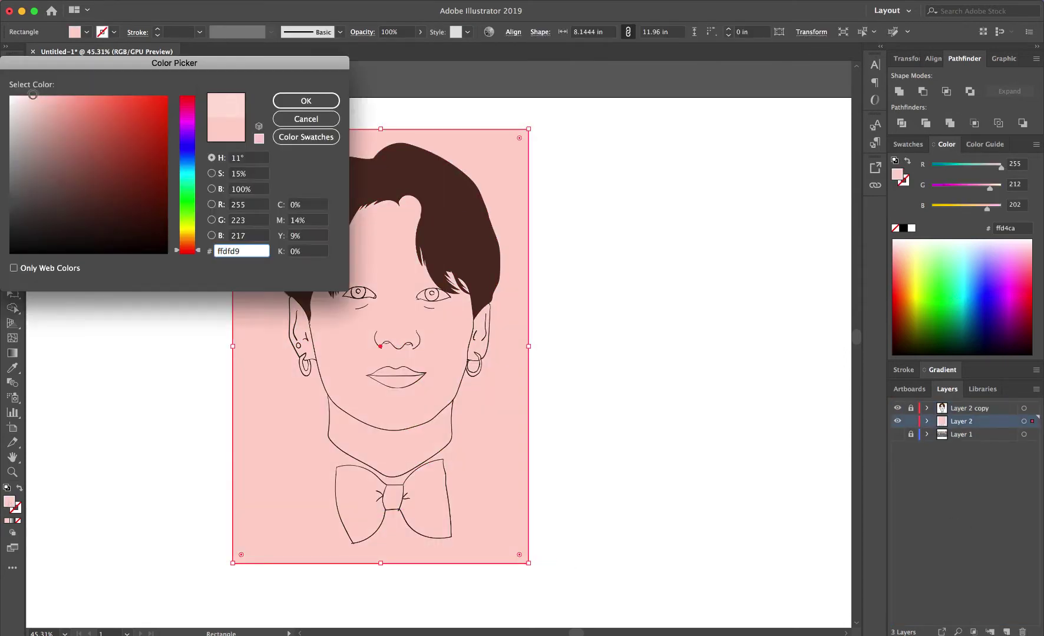
left_click(303, 100)
key("v")
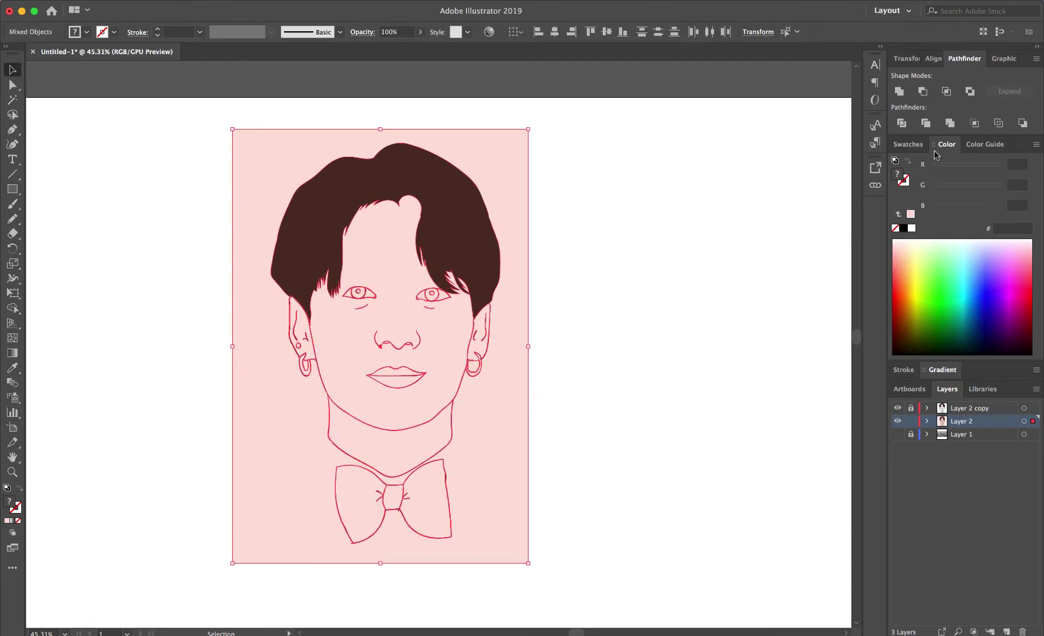
right_click(492, 397)
left_click(539, 496)
- Fill the left earring grey
scroll(505, 391, "up", 3)
left_click(544, 315)
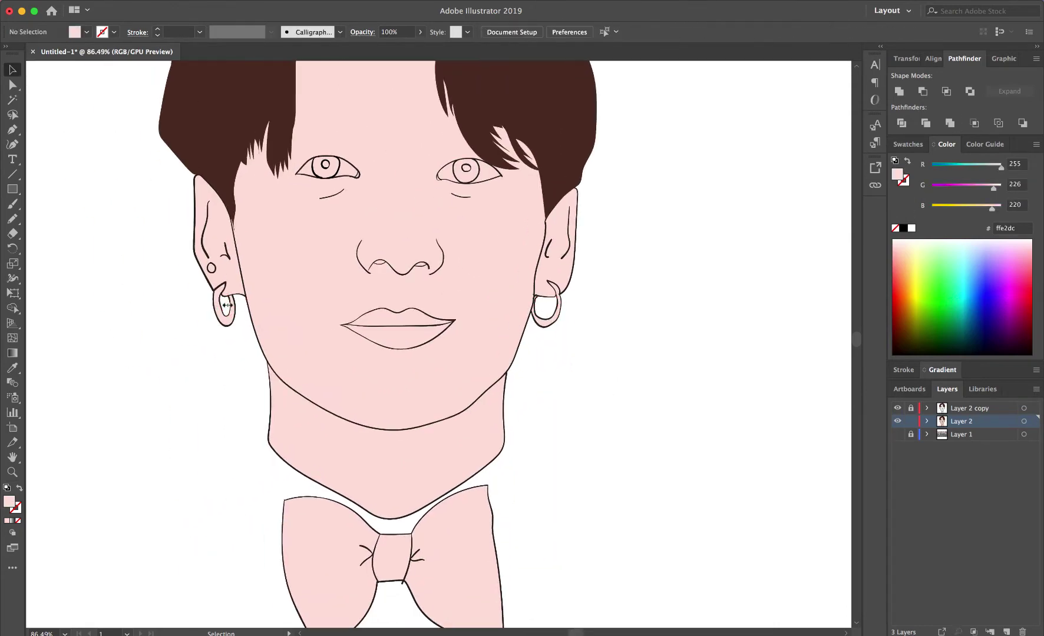
scroll(233, 327, "up", 5)
scroll(361, 279, "right", 5)
scroll(361, 279, "left", 5)
double_click(9, 502)
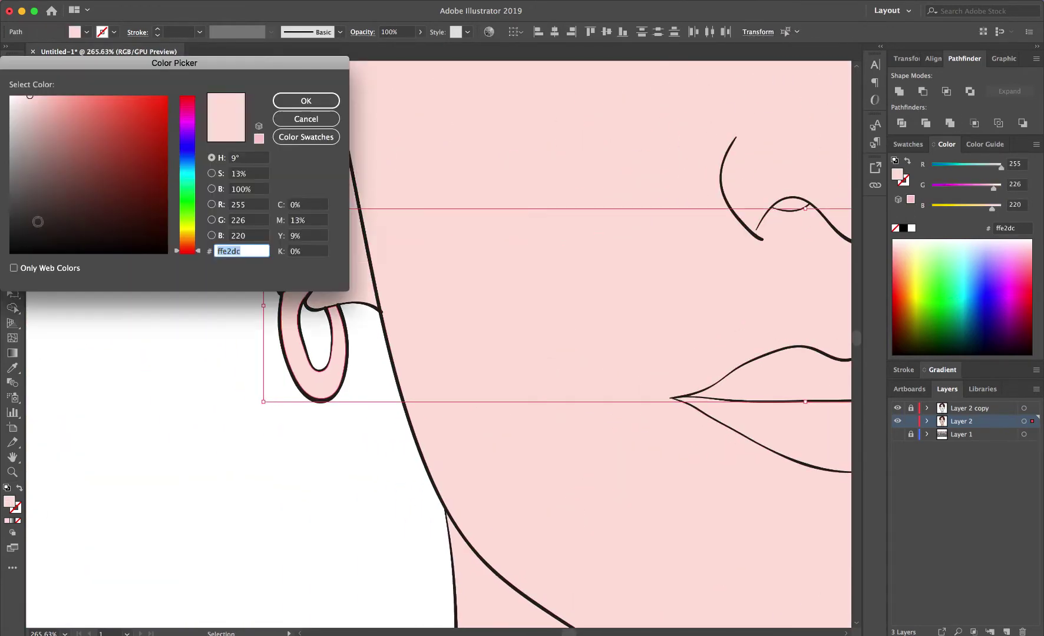
left_click(18, 167)
- Fill both eye whites white
left_click(295, 101)
scroll(457, 227, "up", 5)
scroll(458, 226, "right", 5)
left_click(177, 245)
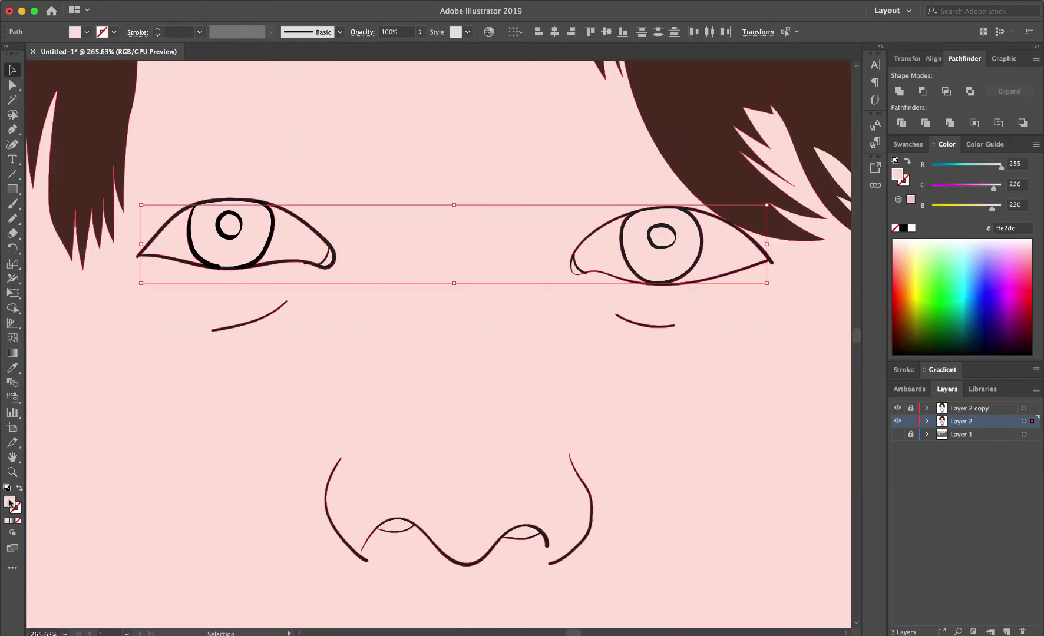
double_click(9, 502)
left_click(13, 79)
- Fill the irises dark brown and the pupils black
left_click(304, 100)
double_click(9, 502)
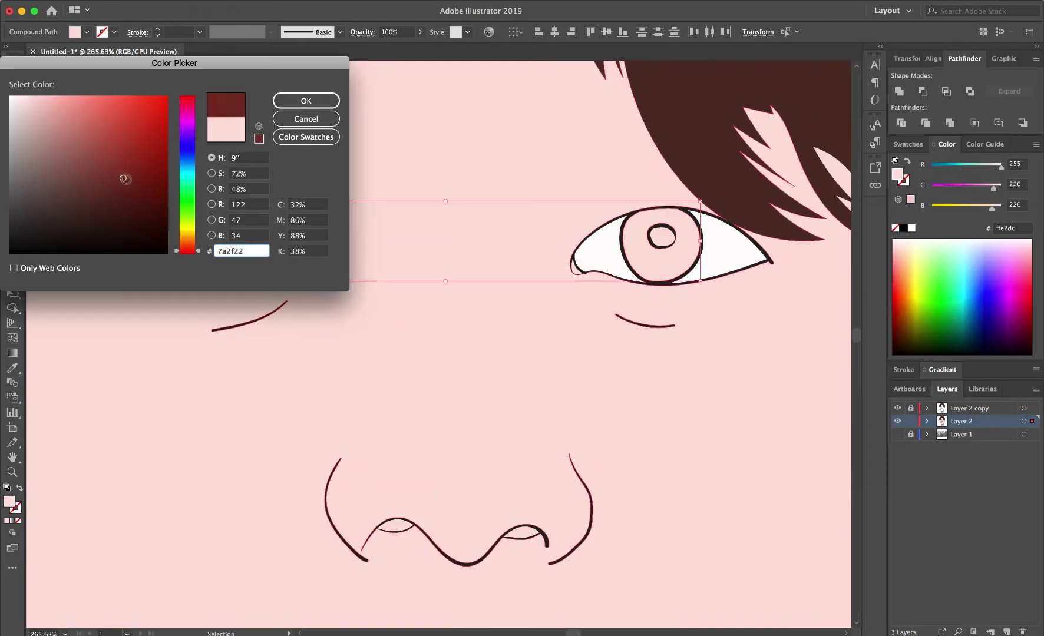
left_click_drag(125, 180, 139, 194)
left_click(306, 101)
left_click(229, 225)
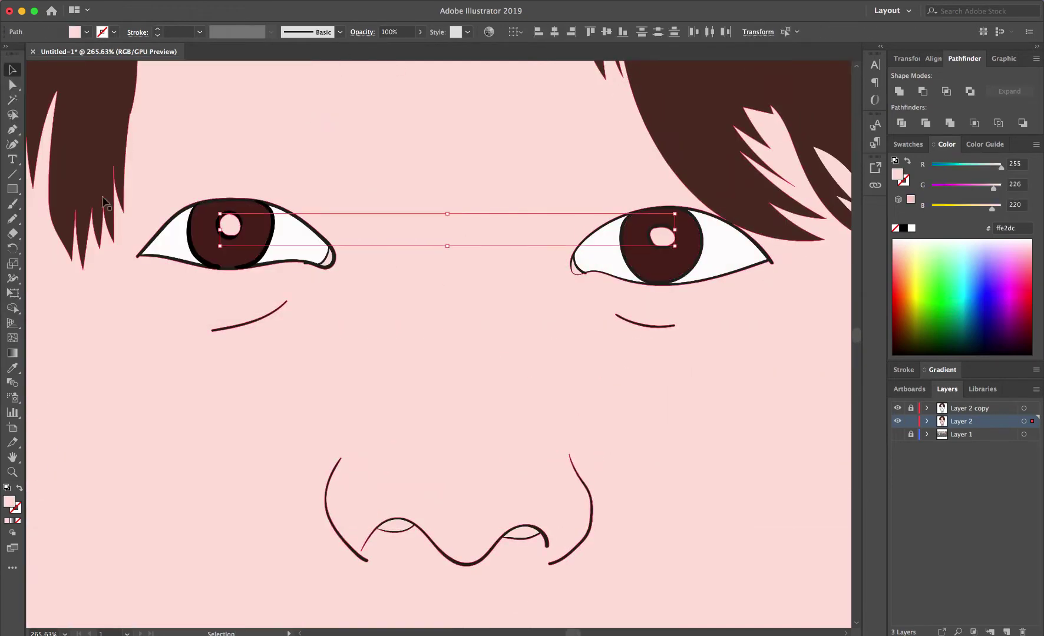
double_click(10, 502)
left_click(306, 101)
- Fill the inner corner shape of the eye pink
left_click(331, 265)
left_click(472, 277)
double_click(10, 502)
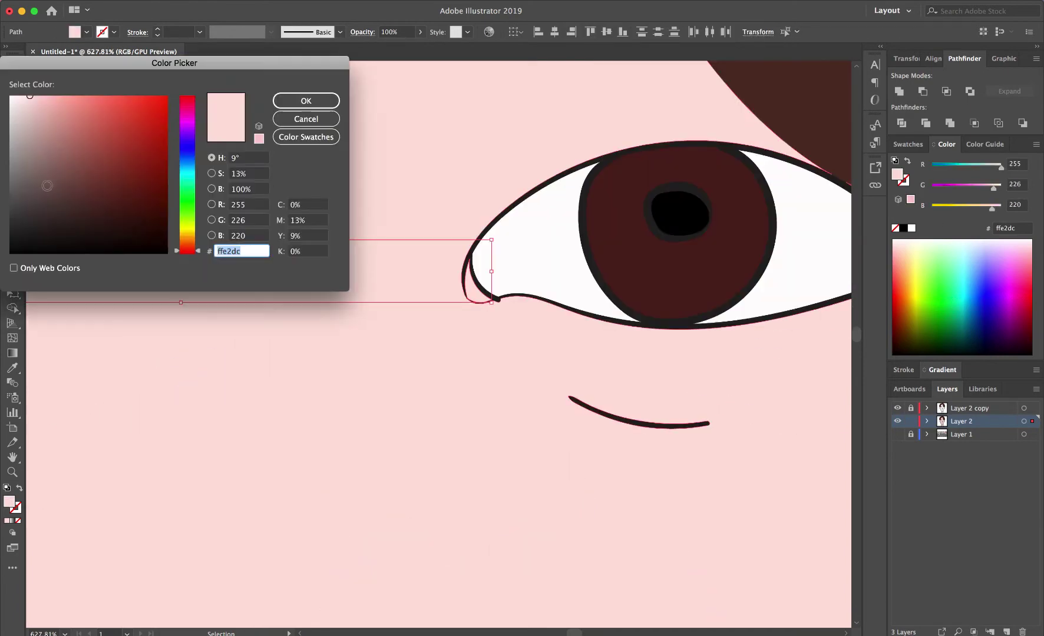
left_click(38, 96)
left_click(306, 100)
scroll(289, 219, "down", 3)
scroll(289, 219, "down", 3)
- Colour the upper and lower lips in rosy red tones
scroll(330, 236, "down", 2)
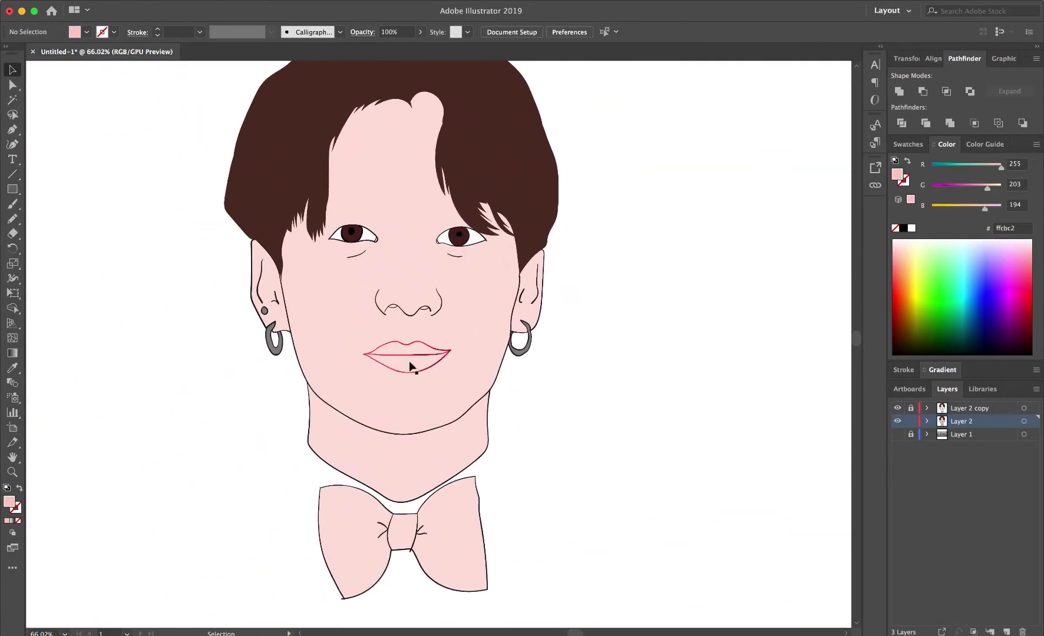
left_click(412, 356)
left_click(532, 412)
left_click(407, 345)
double_click(9, 502)
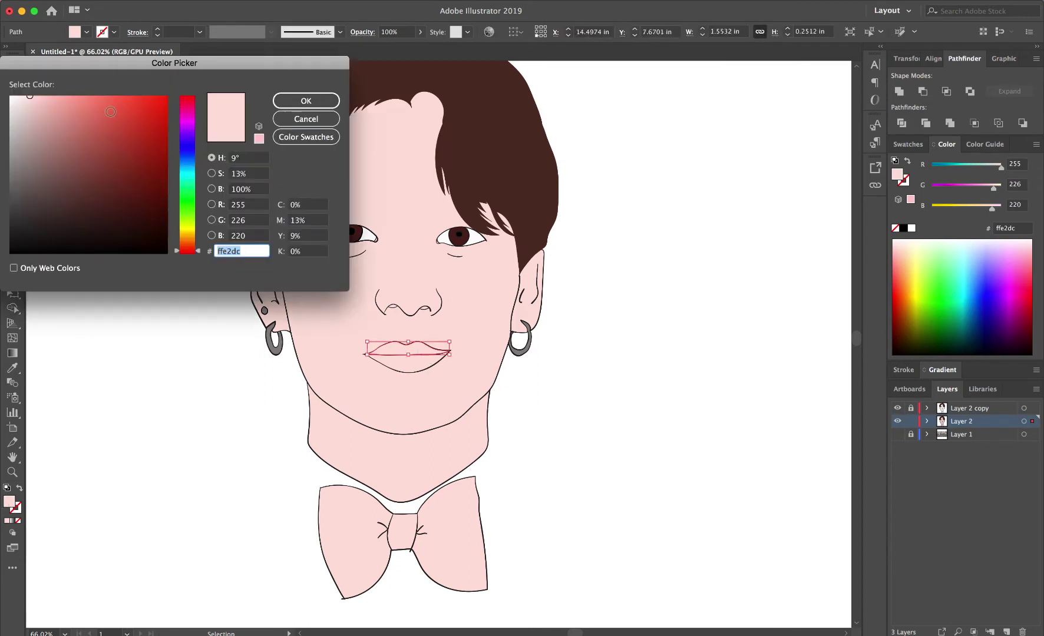
mouse_move(86, 99)
left_mouse_down()
mouse_move(90, 136)
mouse_move(88, 123)
left_mouse_up()
left_click(295, 102)
left_click(406, 366)
left_click(7, 521)
double_click(8, 502)
key("Return")
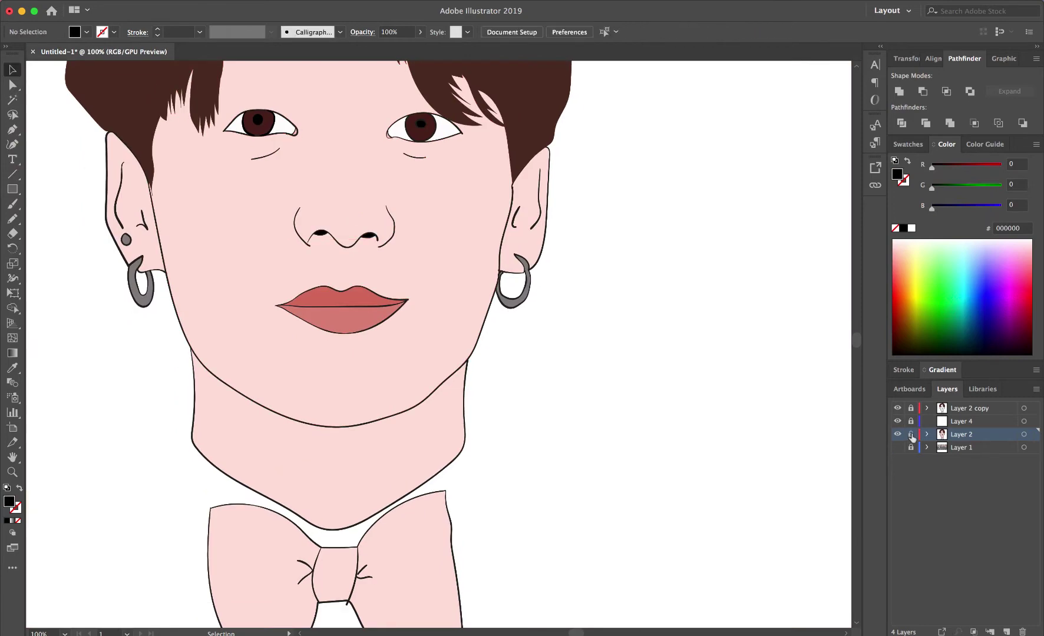
- Unlock the new layer and pick a darker skin pink (b28179) for shading
left_click(910, 421)
scroll(610, 334, "up", 5)
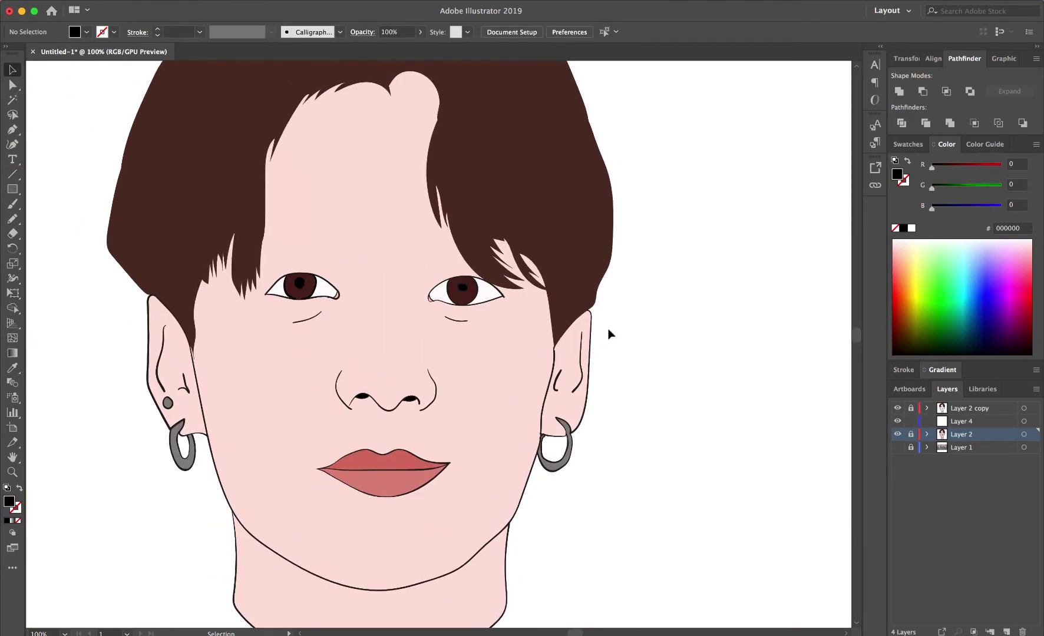
scroll(610, 334, "down", 2)
double_click(9, 502)
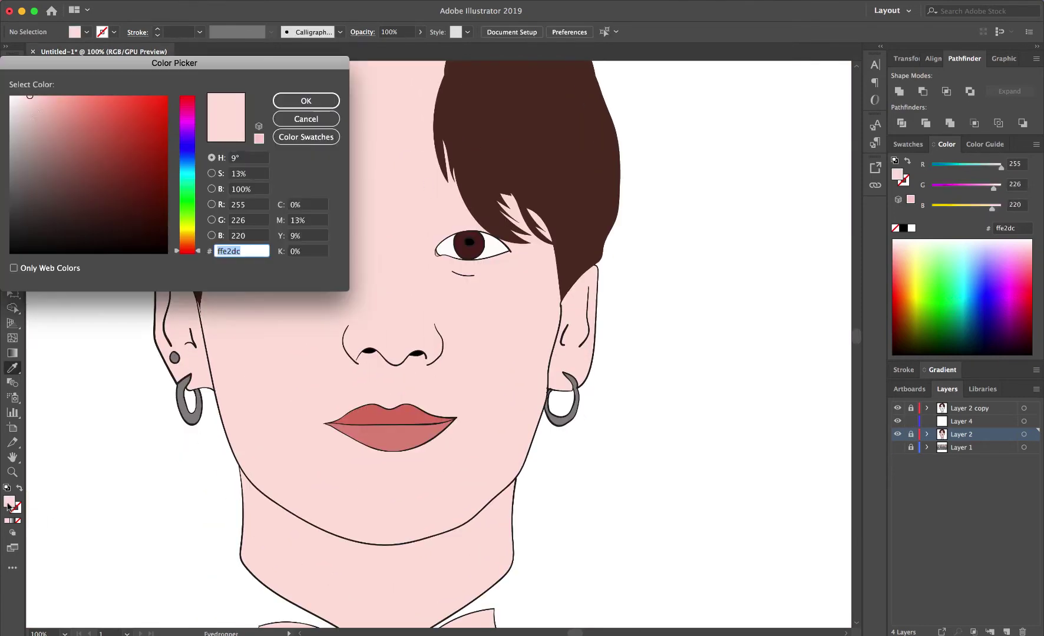
mouse_move(40, 107)
left_mouse_down()
mouse_move(63, 112)
mouse_move(59, 143)
left_mouse_up()
- Pencil a b28179 shadow band on Layer 4 under the jawline, following the jaw curve
key("Return")
scroll(438, 344, "down", 5)
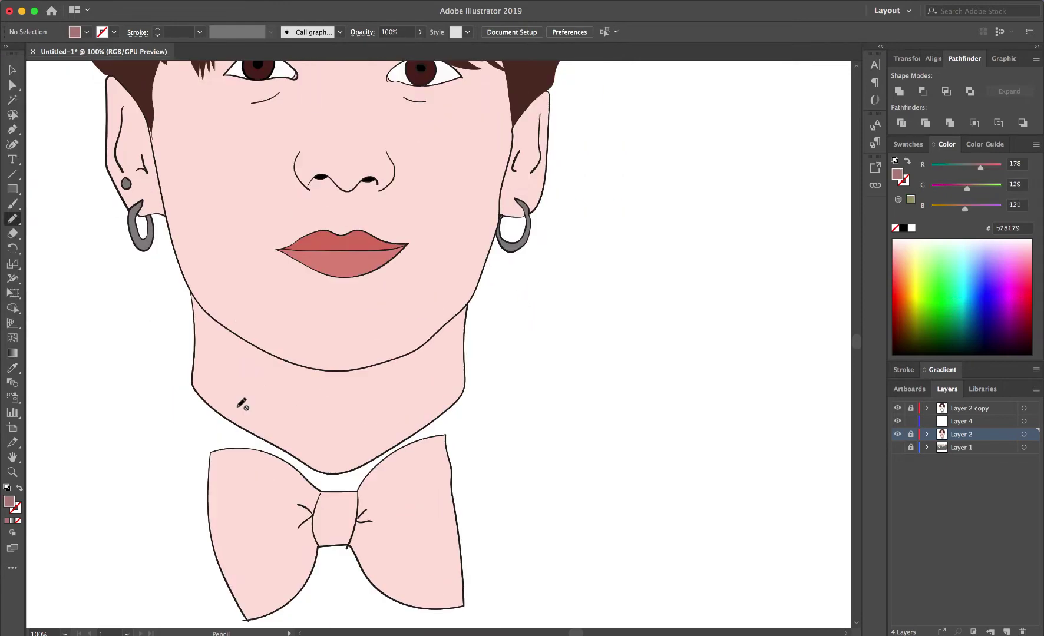
scroll(439, 344, "up", 3)
key("n")
left_click(976, 422)
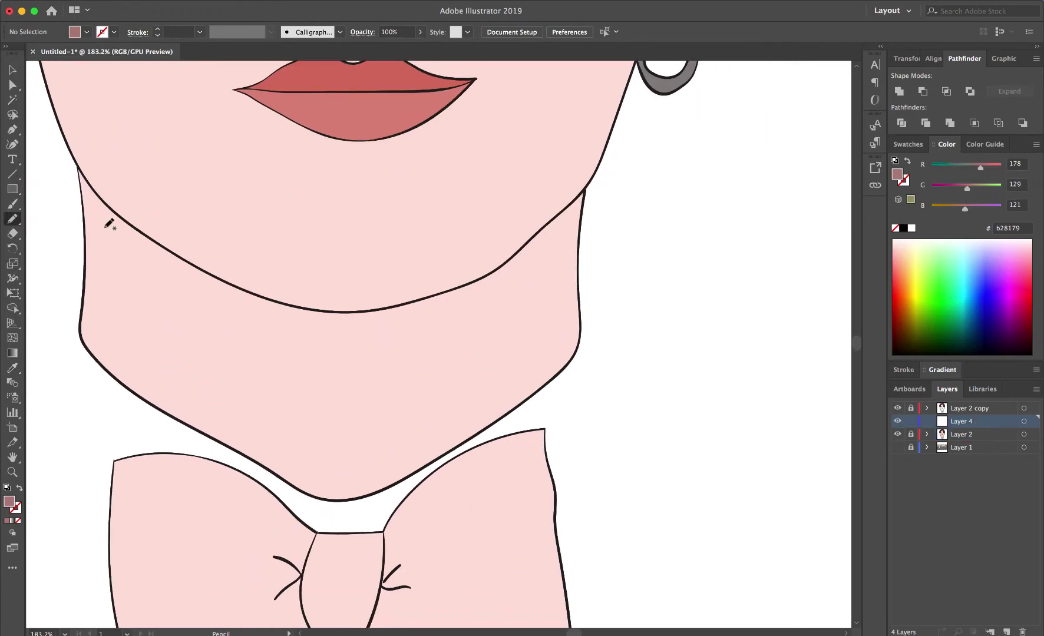
scroll(149, 210, "down", 3)
scroll(150, 211, "up", 3)
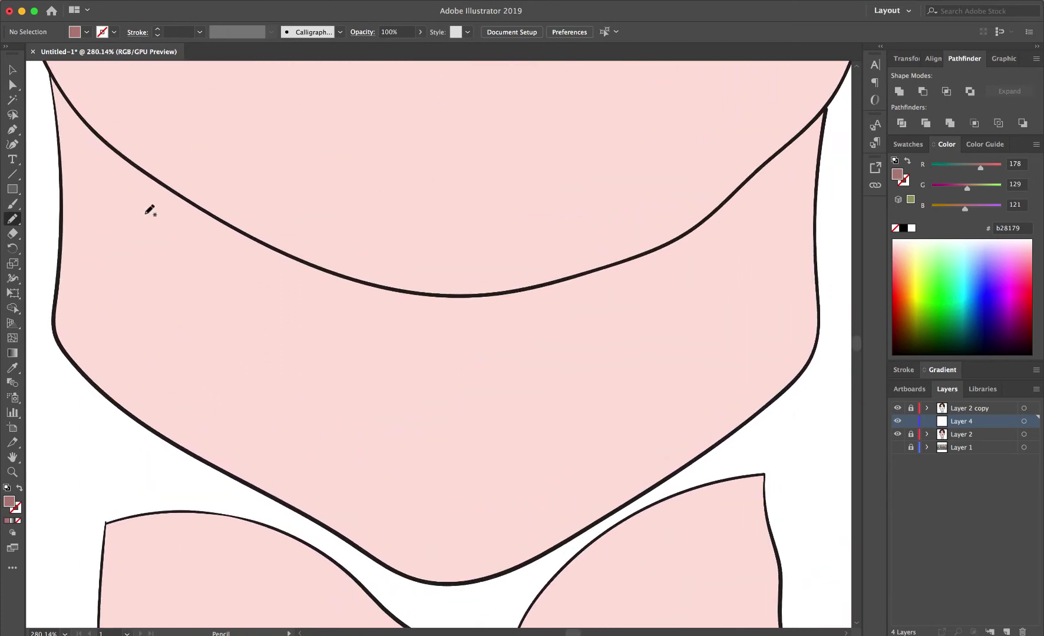
mouse_move(58, 115)
left_mouse_down()
mouse_move(204, 248)
mouse_move(645, 285)
mouse_move(810, 172)
left_mouse_up()
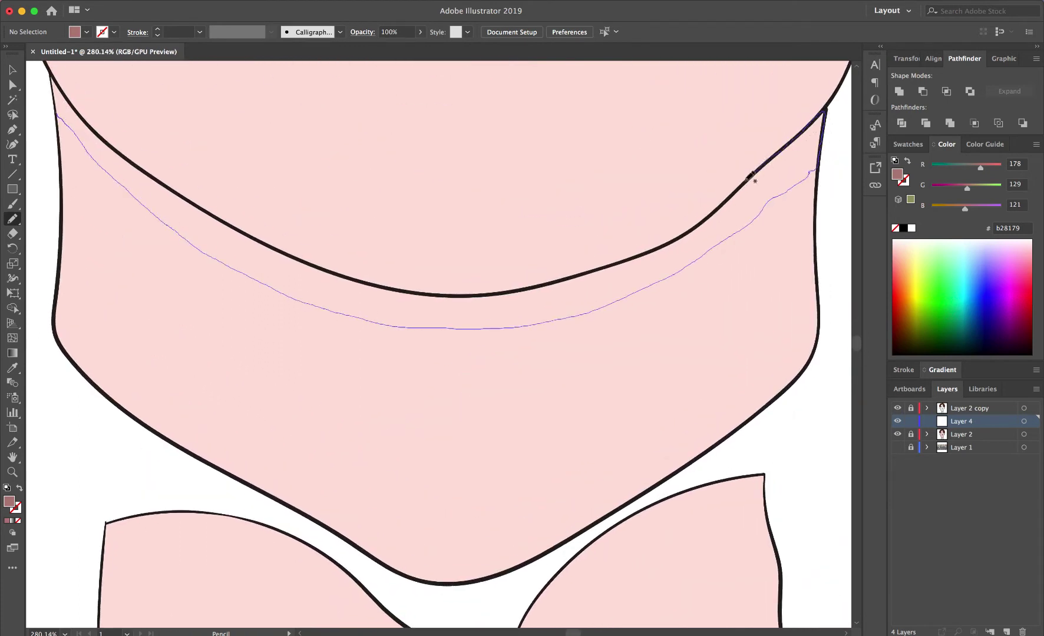
mouse_move(551, 280)
left_mouse_down()
mouse_move(464, 296)
mouse_move(277, 247)
left_mouse_up()
scroll(257, 226, "up", 3)
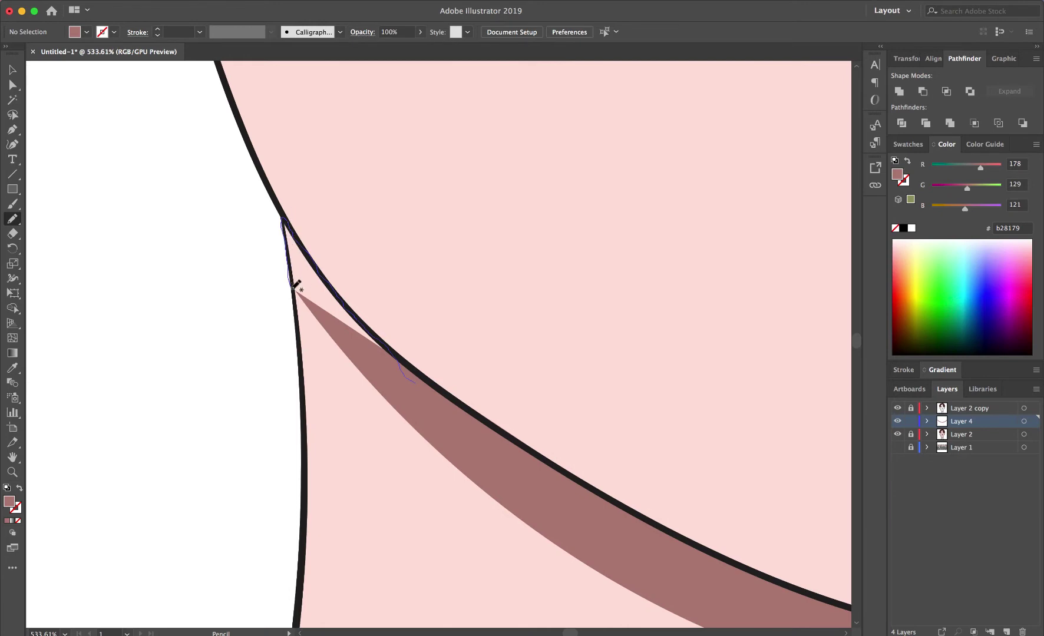
scroll(296, 287, "down", 8)
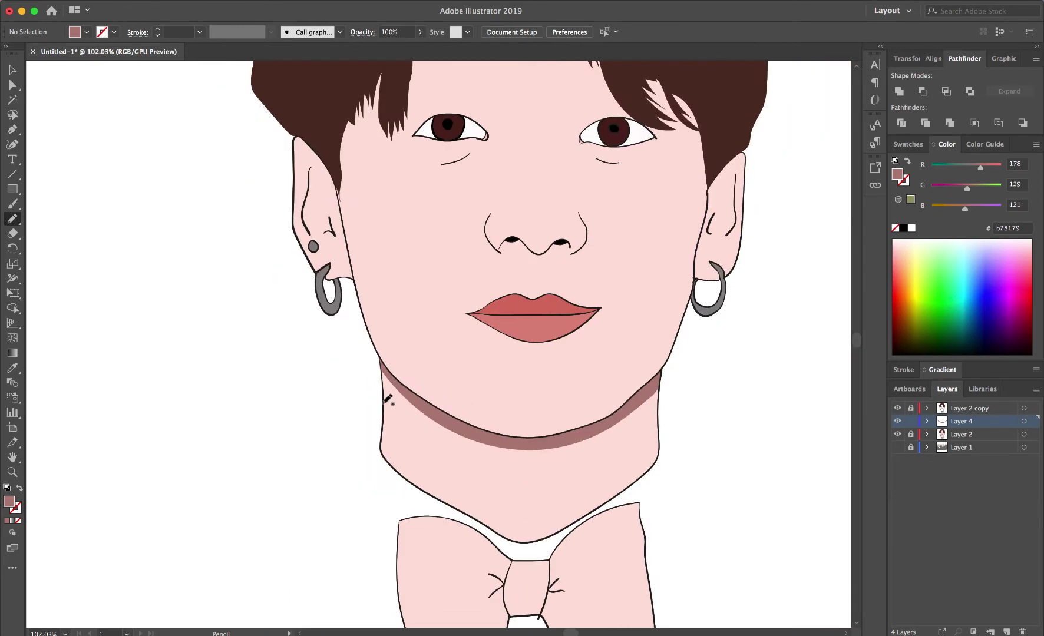
- Add a new layer below Layer 4 and draw a closed shadow up the left cheek to the ear
key("ctrl+l")
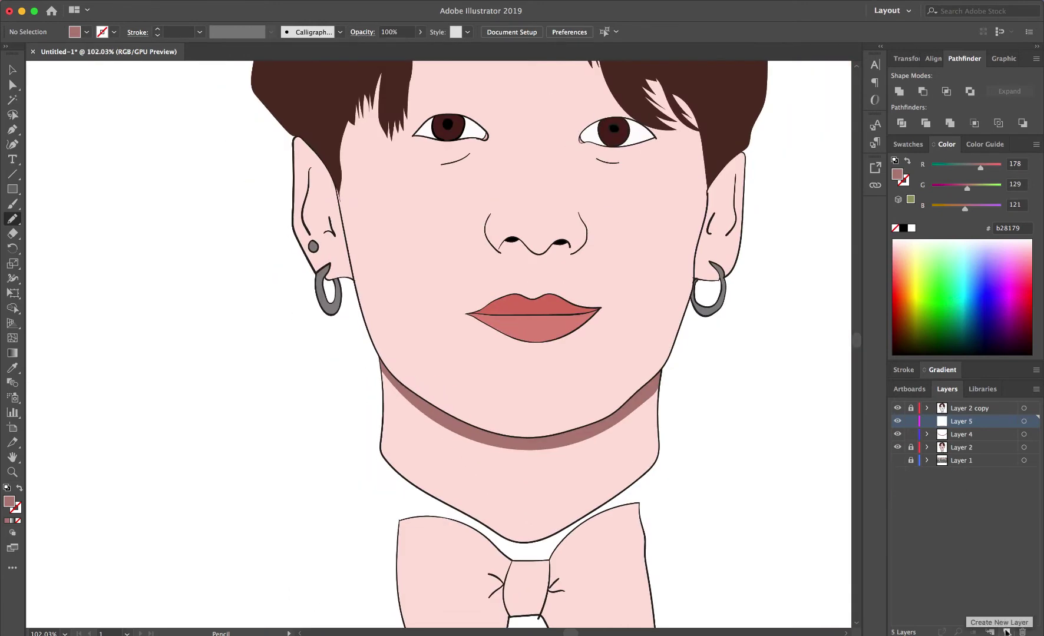
left_click_drag(957, 420, 957, 440)
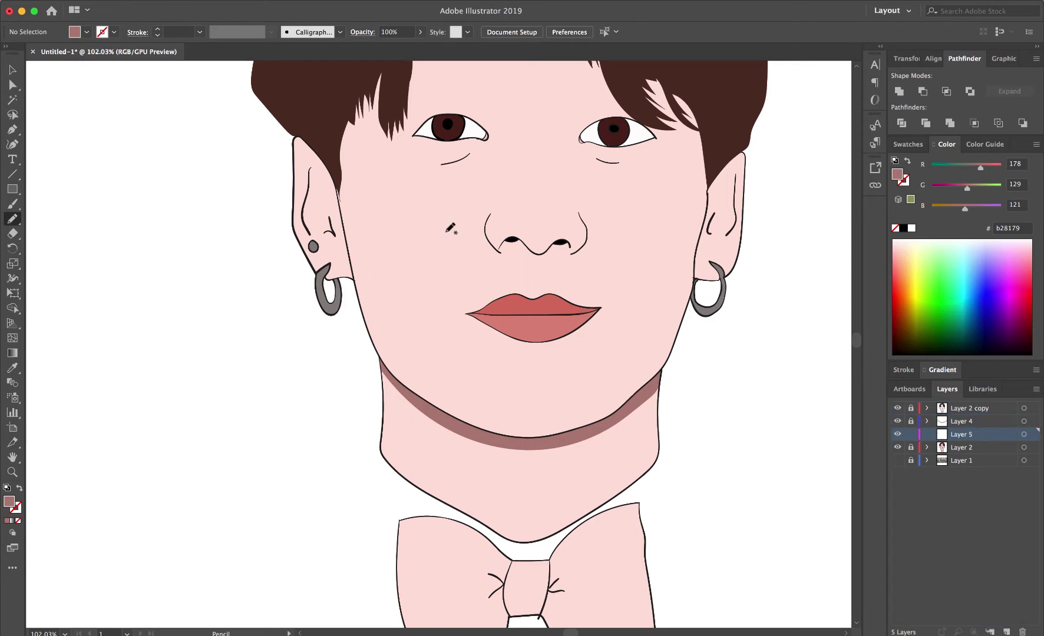
scroll(392, 170, "up", 3)
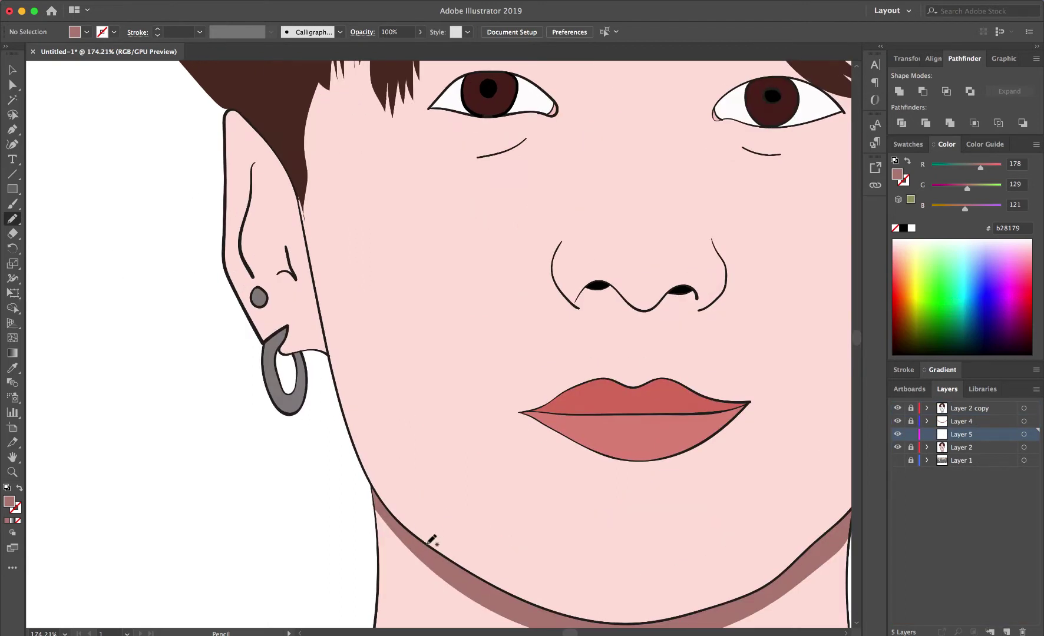
left_click_drag(432, 540, 304, 203)
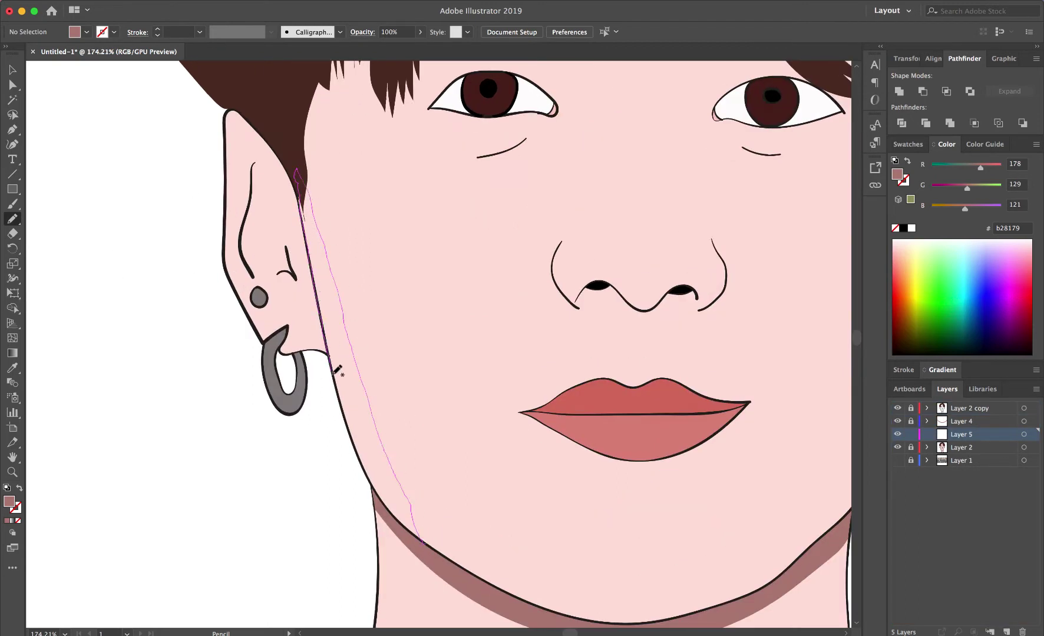
left_click_drag(427, 541, 425, 542)
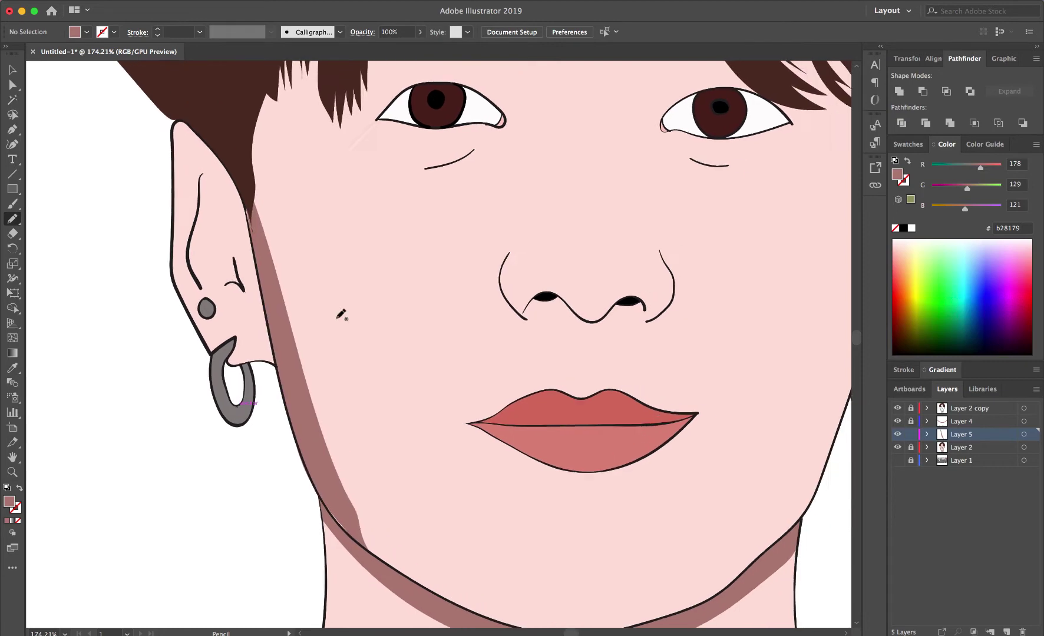
scroll(425, 542, "down", 2)
scroll(354, 471, "up", 3)
- Give the left cheek shadow a pale pink f2c7c7 fill
key("v")
left_click(261, 484)
double_click(9, 501)
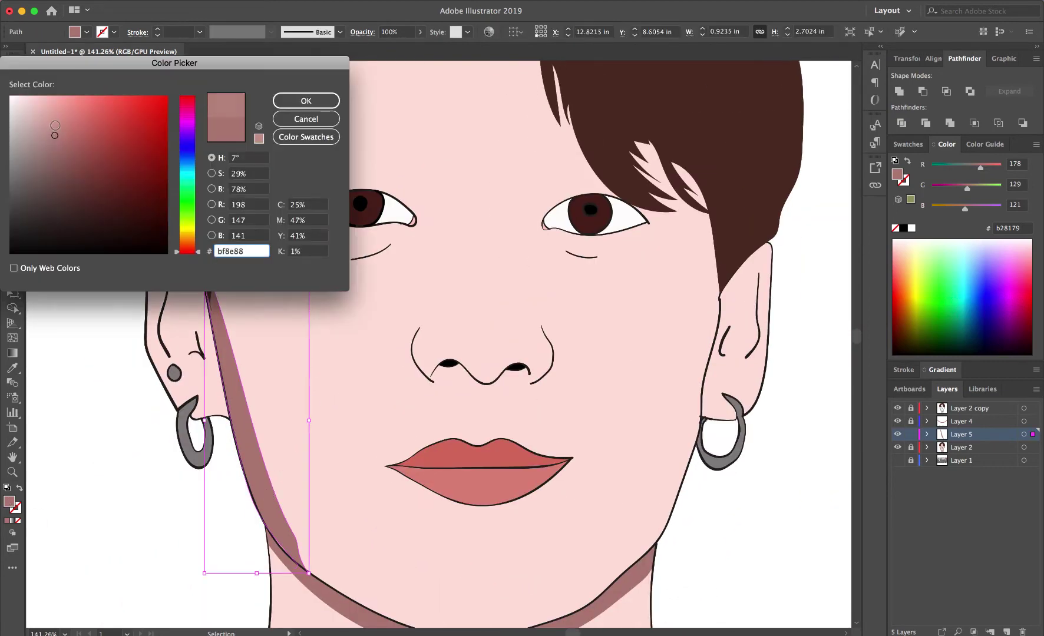
left_click(44, 114)
key("Return")
double_click(9, 501)
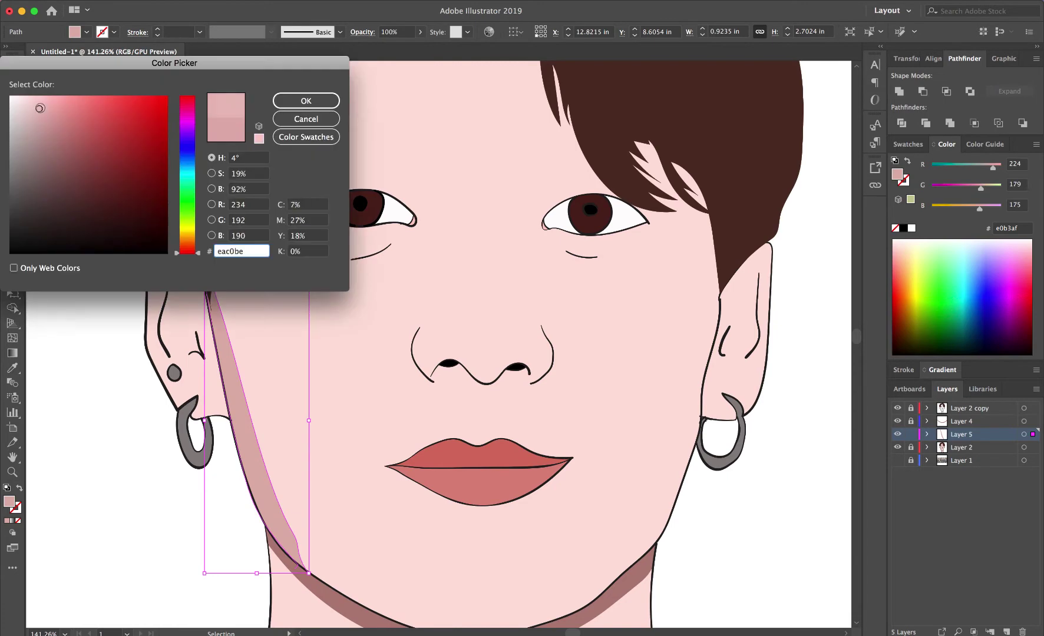
key("Return")
double_click(9, 502)
type("f2c7c7")
key("Return")
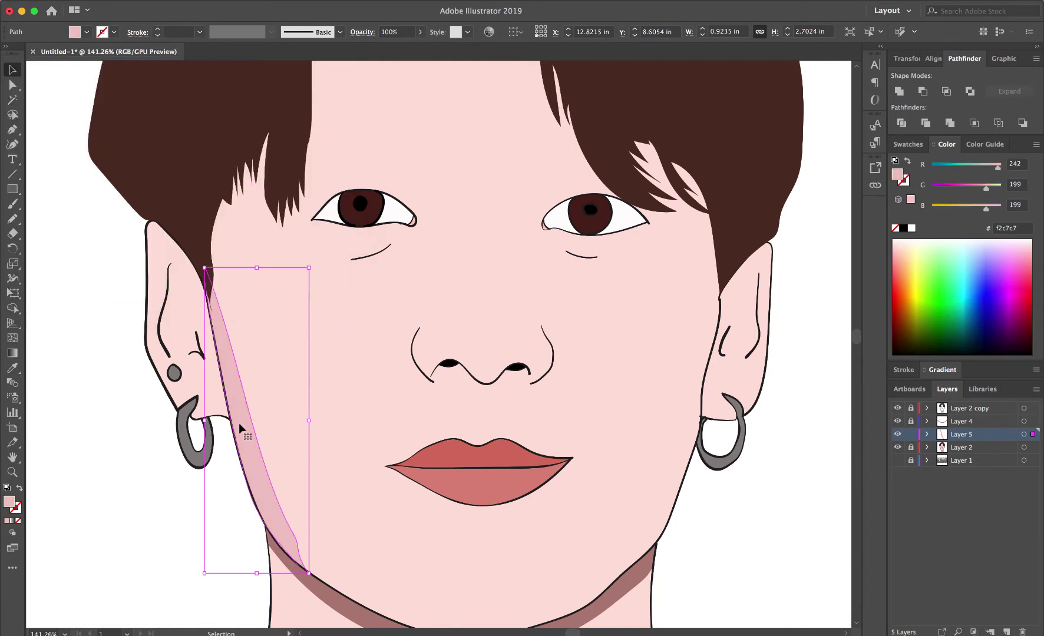
left_click(151, 485)
scroll(151, 485, "down", 3)
- Pencil pink shadows under the forehead hair strands and up along the hair edge
scroll(304, 262, "up", 3)
scroll(149, 387, "up", 3)
key("n")
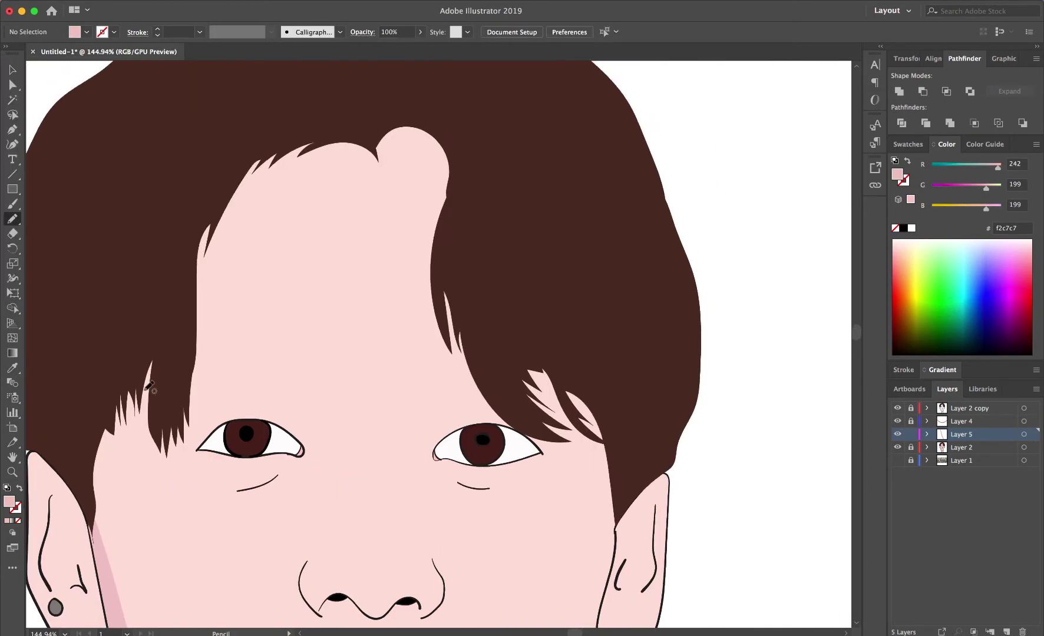
left_click_drag(112, 429, 123, 408)
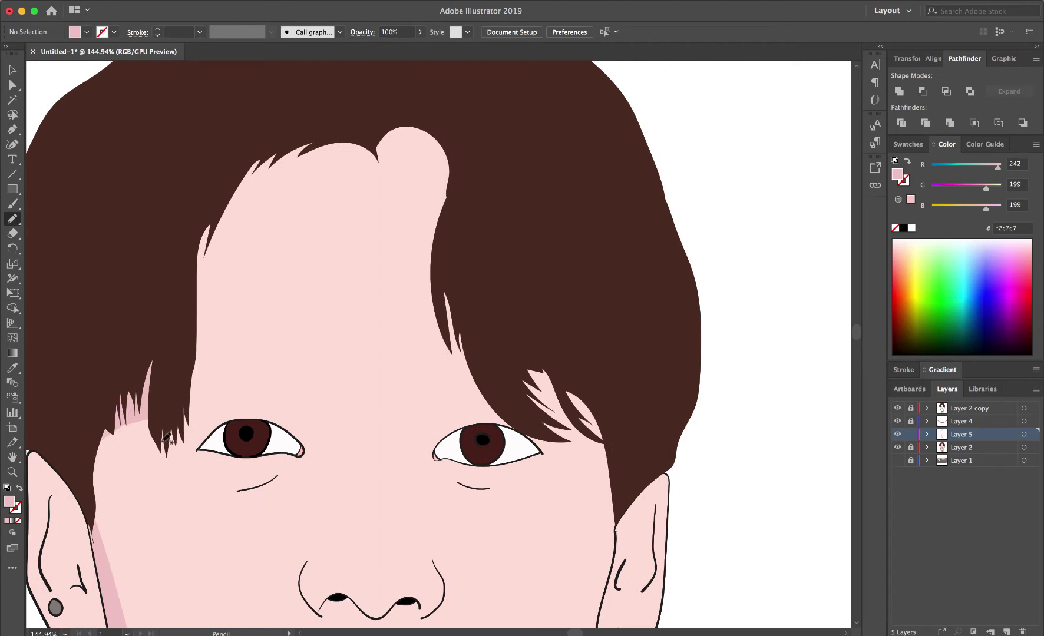
left_click_drag(165, 436, 227, 177)
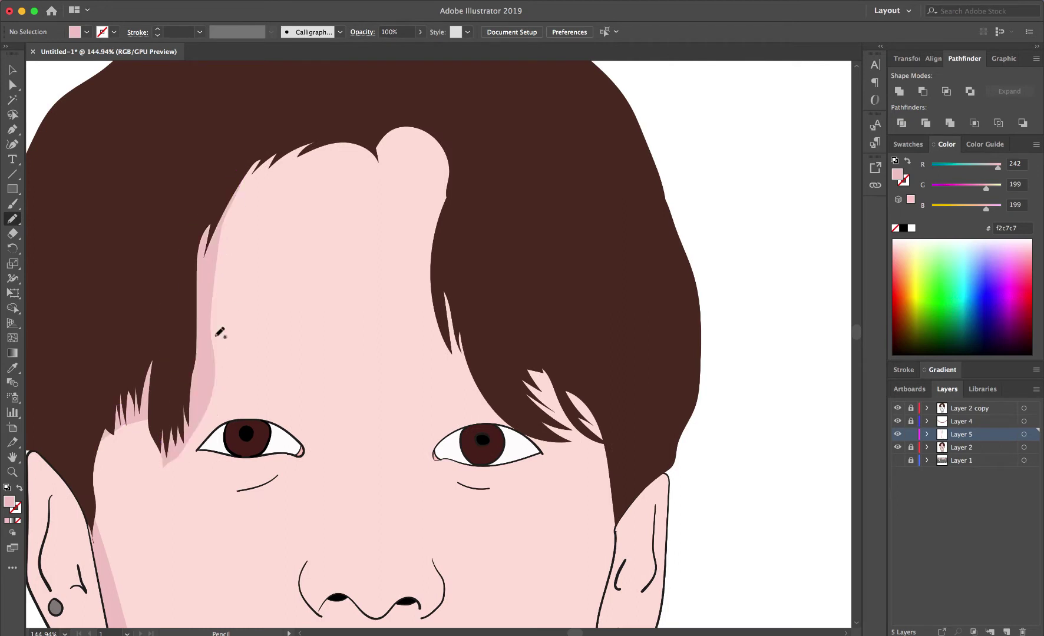
scroll(141, 268, "right", 3)
scroll(143, 268, "right", 5)
scroll(236, 271, "down", 3)
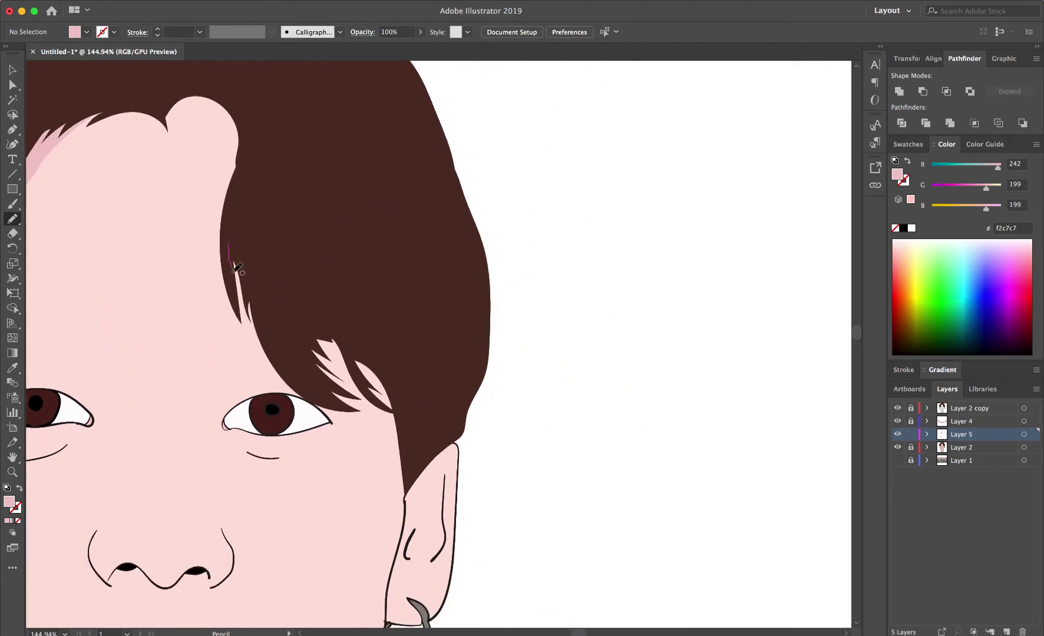
- Add pink shadows between the hair strands above the right eye and on the lower right jaw
left_click_drag(323, 398, 313, 318)
scroll(325, 324, "left", 2)
scroll(324, 324, "down", 2)
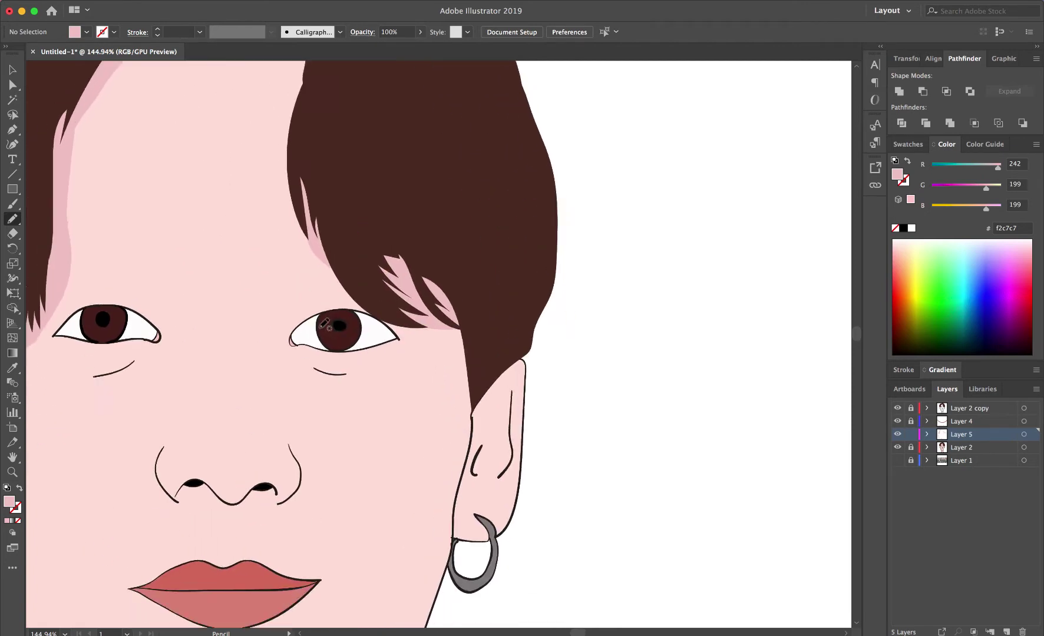
scroll(336, 413, "down", 5)
mouse_move(341, 533)
left_mouse_down()
mouse_move(419, 460)
mouse_move(348, 530)
left_mouse_up()
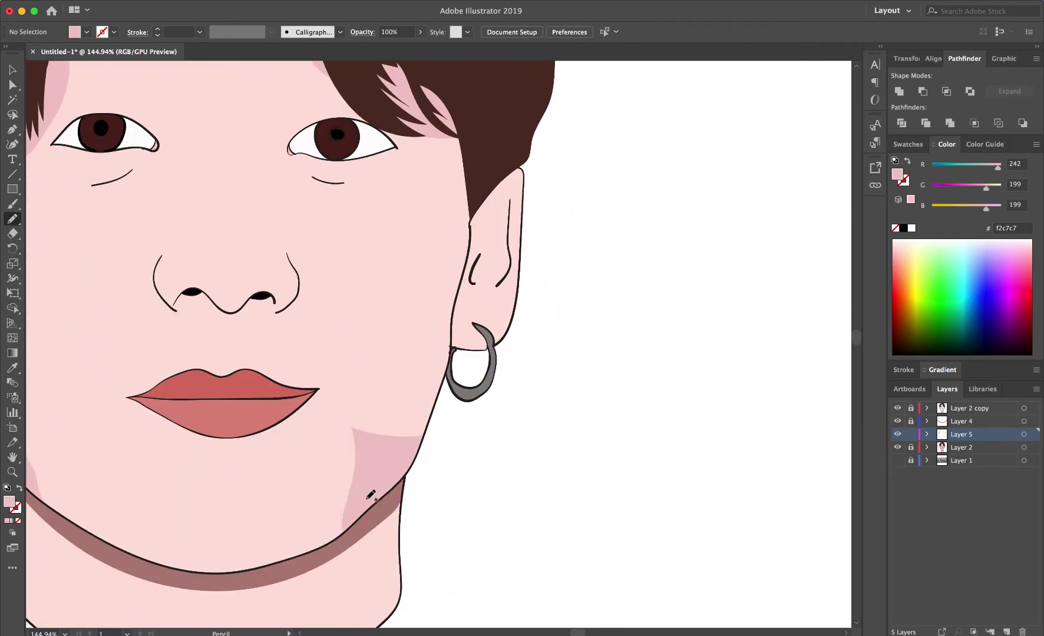
scroll(380, 195, "up", 3)
scroll(380, 194, "right", 2)
- Draw pink shadows beside the right ear and along the forehead hairline
left_click_drag(380, 194, 416, 348)
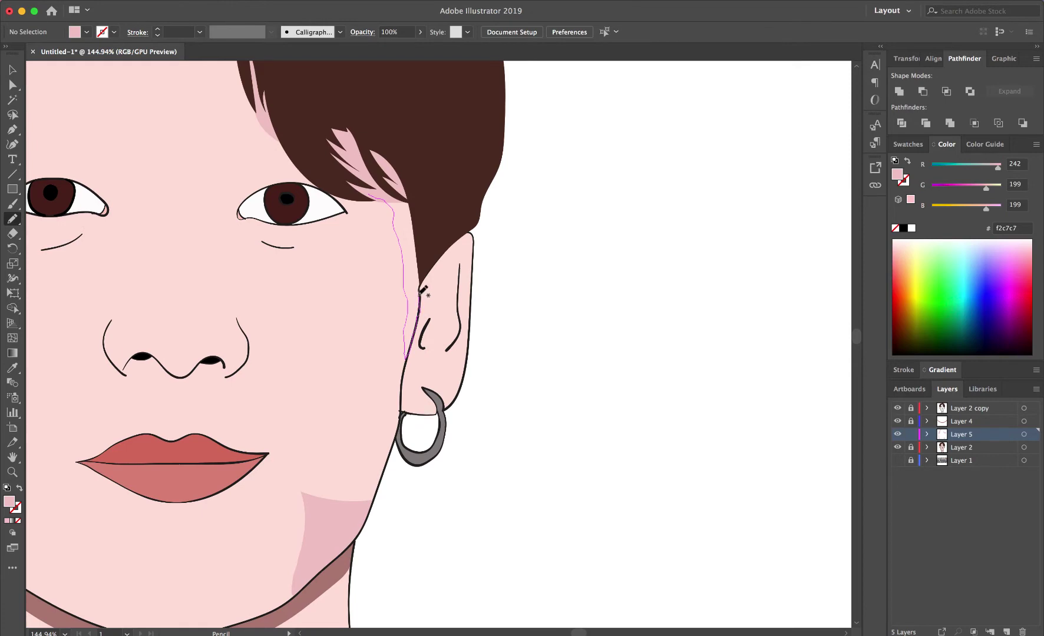
left_click_drag(423, 290, 423, 204)
scroll(396, 236, "down", 5)
scroll(326, 162, "up", 2)
scroll(326, 161, "up", 5)
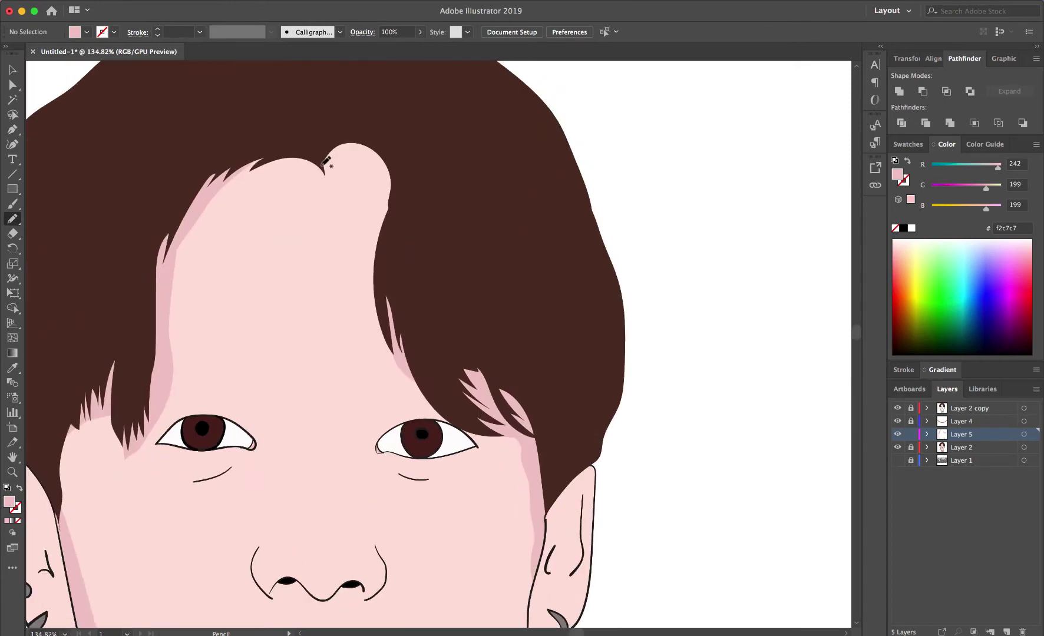
left_click_drag(323, 165, 326, 184)
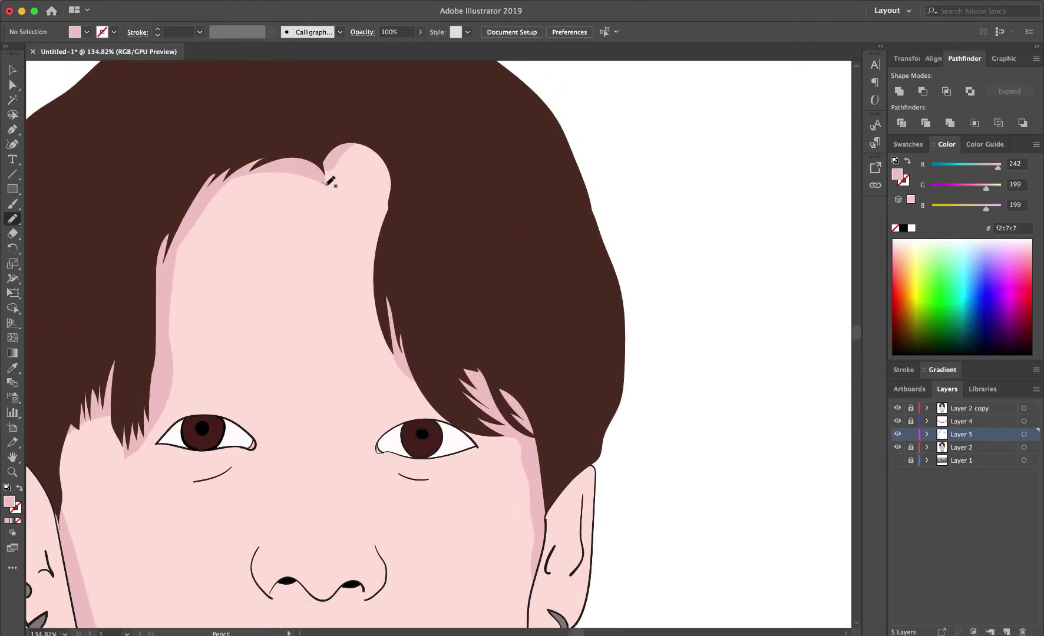
scroll(330, 181, "down", 5)
scroll(368, 159, "up", 2)
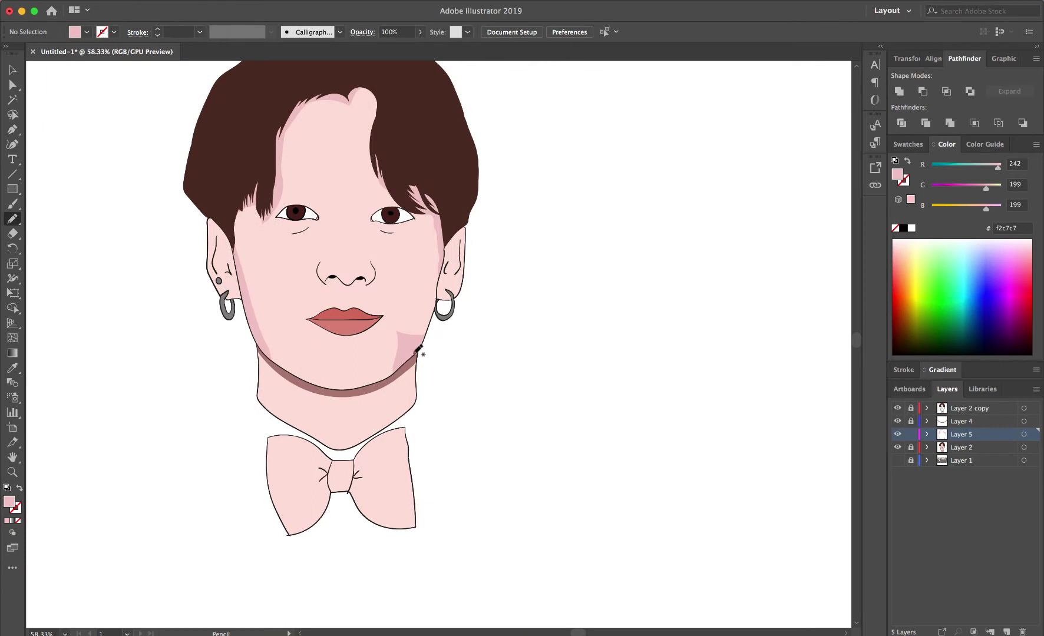
key("v")
- Pencil soft pink shadows under the left and right nostrils
scroll(408, 353, "up", 3)
scroll(409, 354, "up", 2)
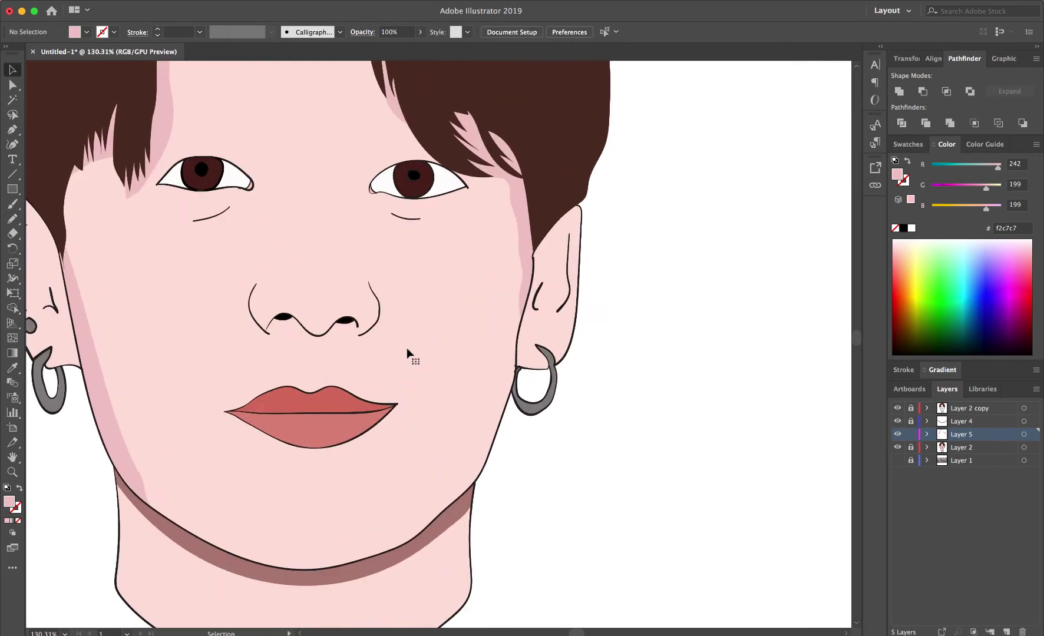
key("n")
left_click_drag(258, 321, 251, 304)
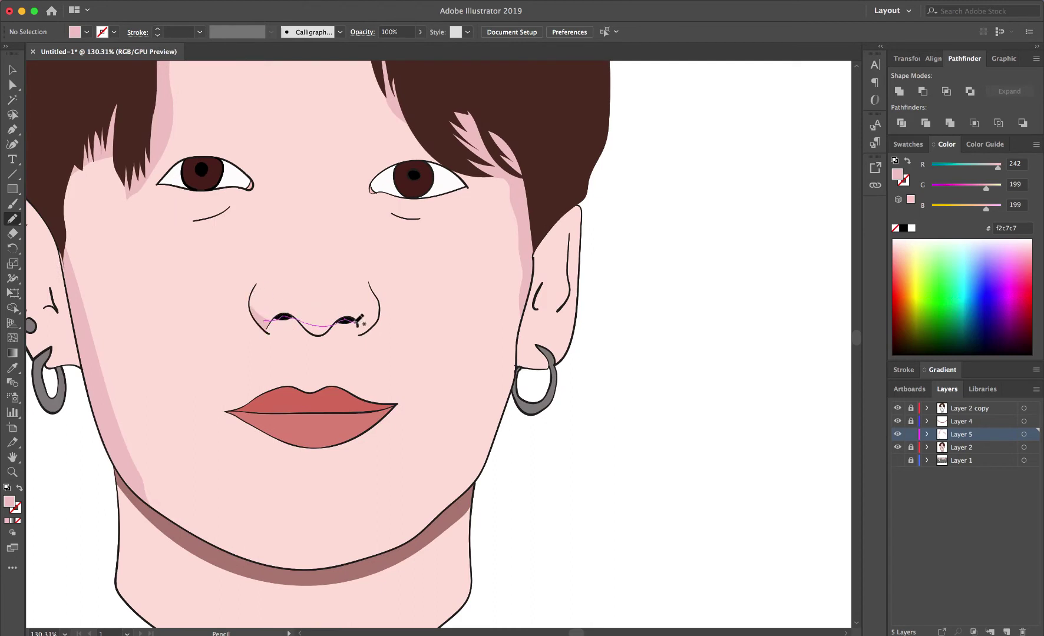
mouse_move(276, 321)
left_mouse_down()
mouse_move(437, 302)
mouse_move(377, 290)
left_mouse_up()
scroll(213, 330, "up", 6)
scroll(213, 330, "down", 1)
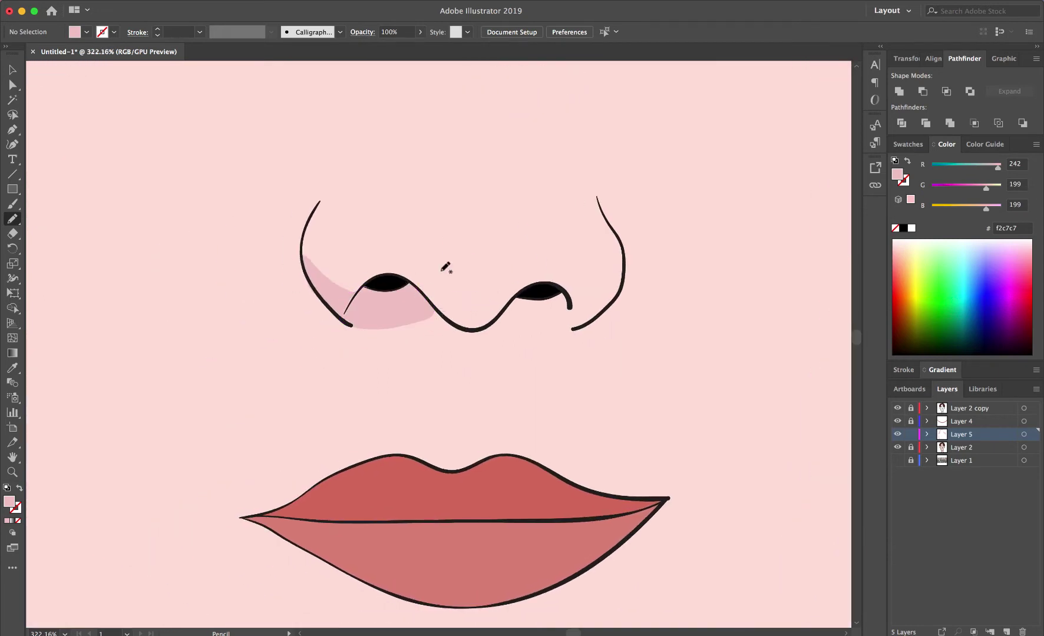
scroll(197, 331, "right", 5)
scroll(196, 332, "up", 1)
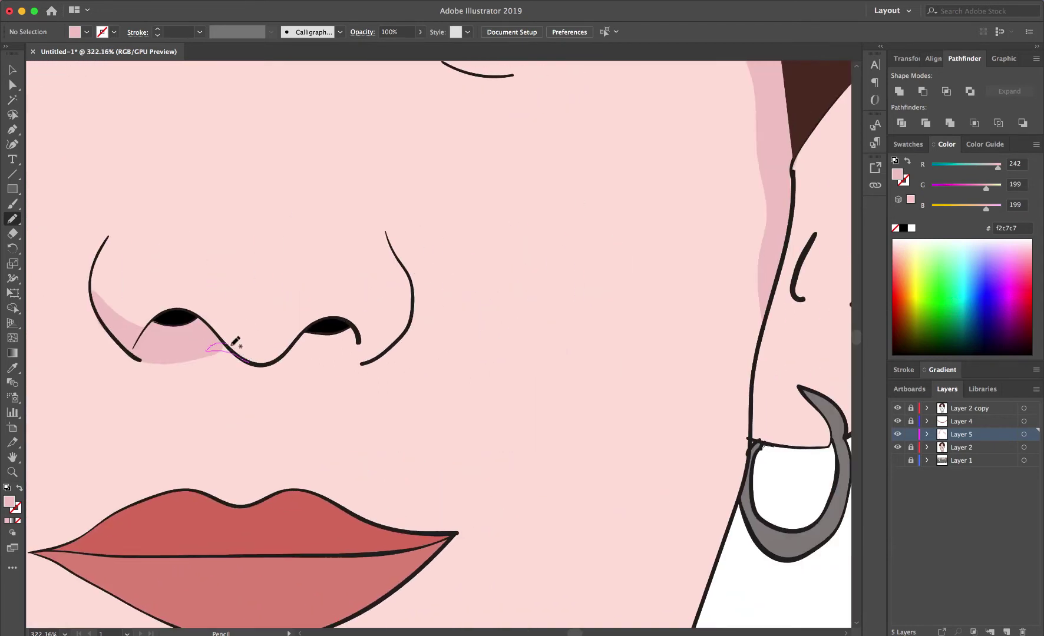
left_click_drag(293, 343, 272, 363)
scroll(405, 294, "down", 1)
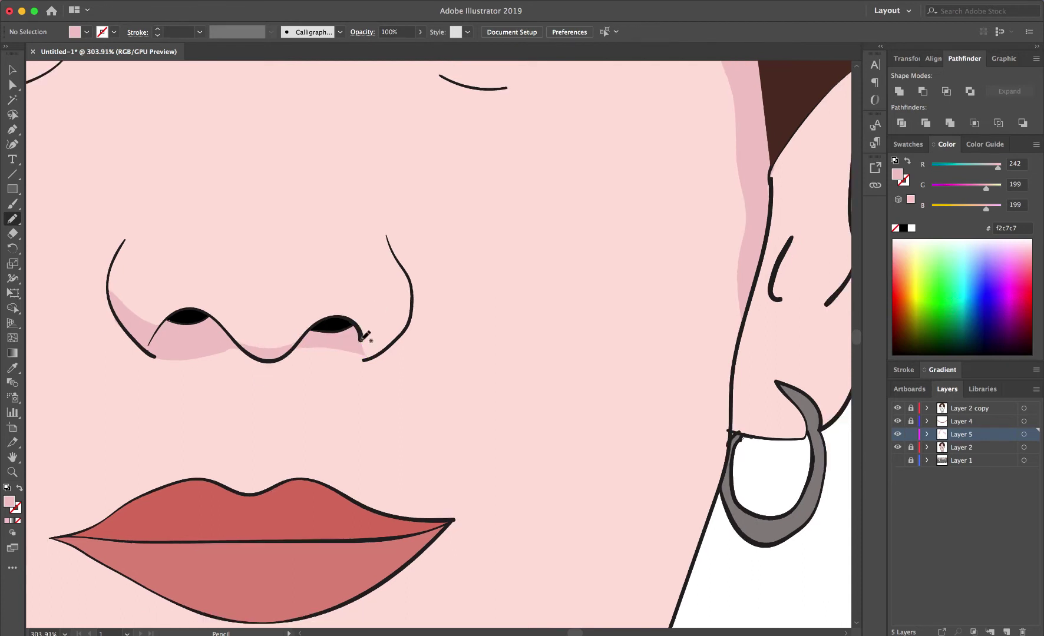
left_click_drag(363, 335, 363, 339)
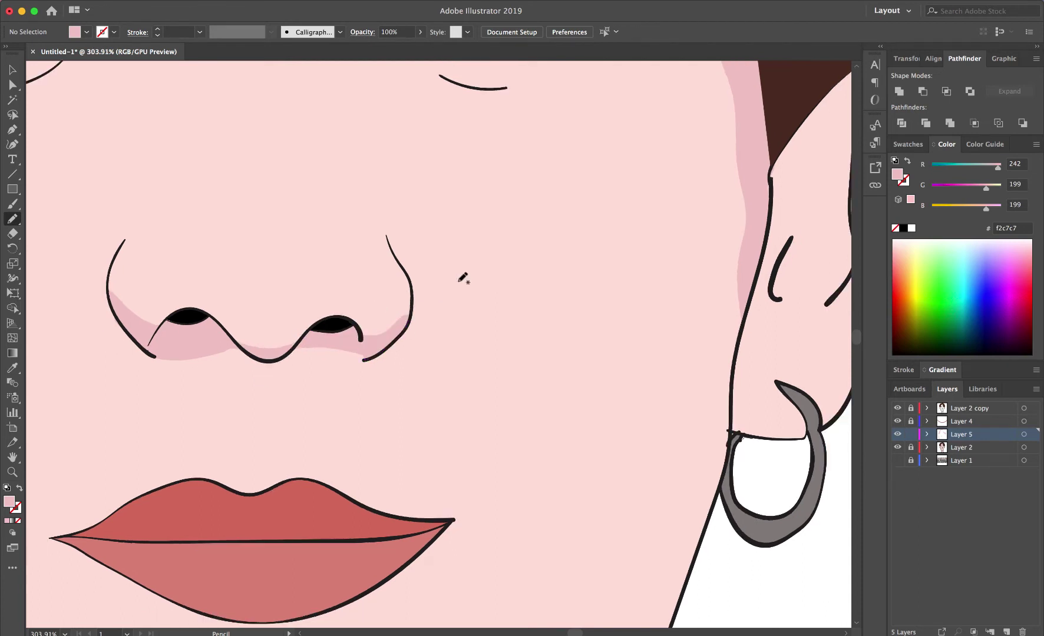
- Pencil pink shadows beneath both lower eyelids
scroll(464, 275, "down", 10)
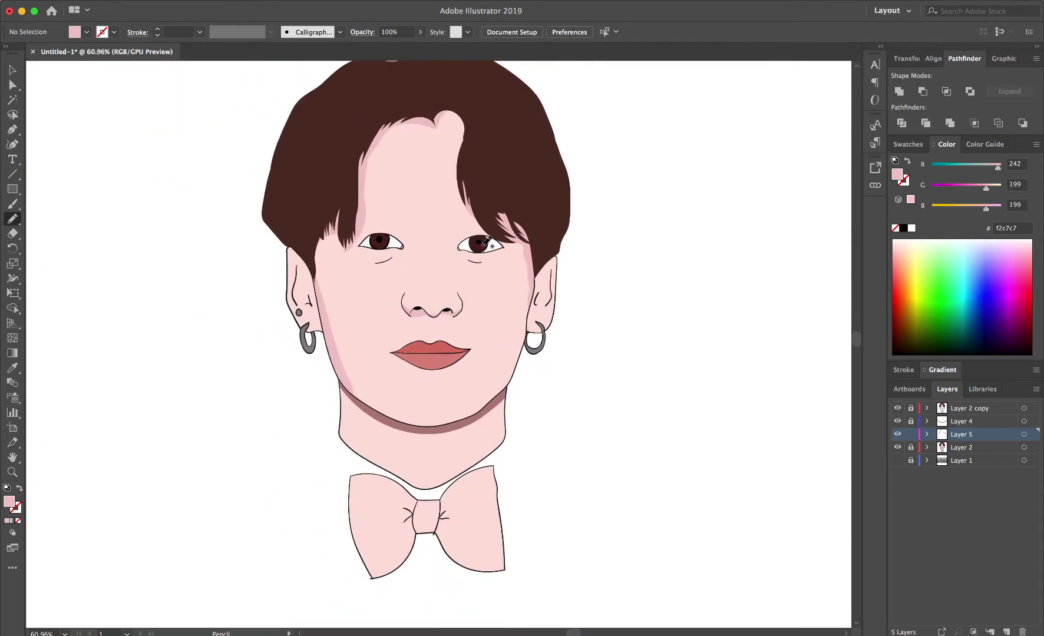
scroll(487, 241, "up", 7)
scroll(412, 282, "up", 8)
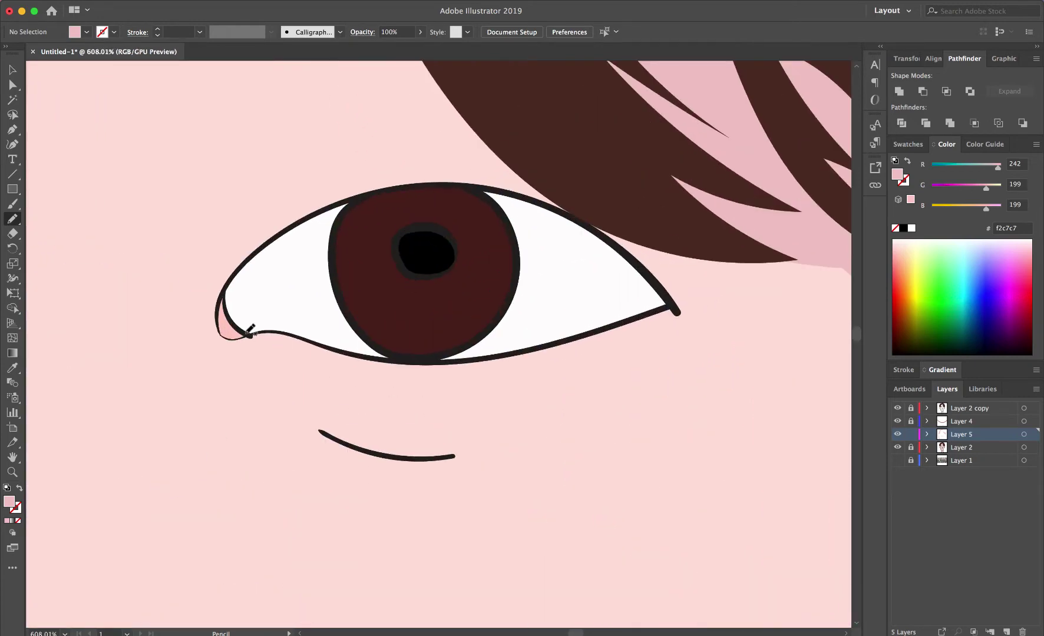
mouse_move(249, 331)
left_mouse_down()
mouse_move(380, 378)
mouse_move(646, 335)
mouse_move(423, 359)
mouse_move(289, 339)
left_mouse_up()
scroll(299, 338, "down", 5)
scroll(606, 163, "down", 4)
scroll(352, 285, "up", 10)
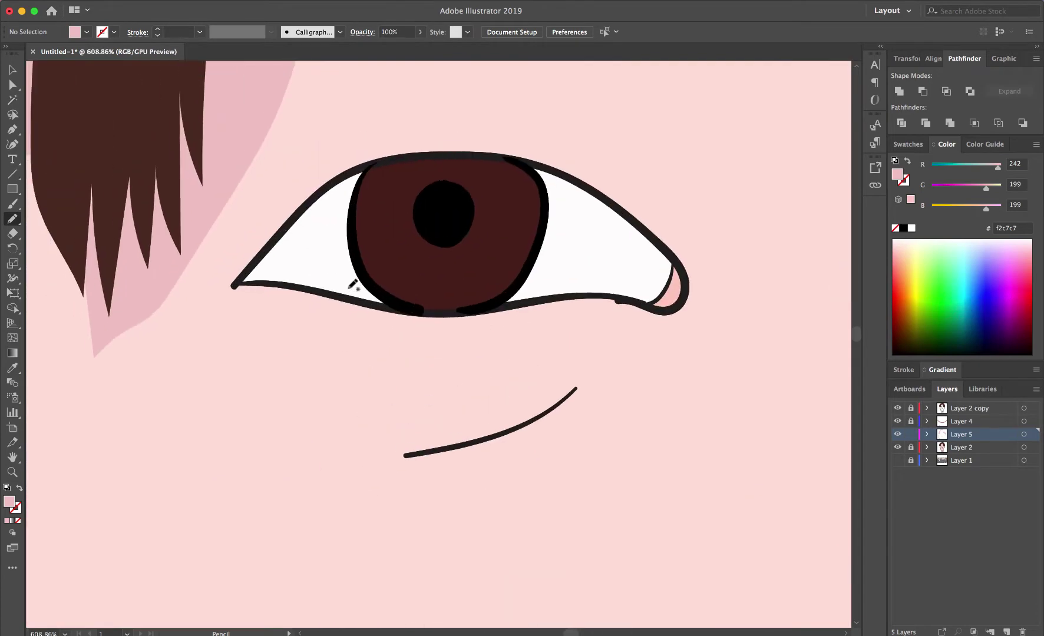
mouse_move(236, 283)
left_mouse_down()
mouse_move(415, 340)
mouse_move(611, 293)
mouse_move(389, 303)
mouse_move(250, 276)
left_mouse_up()
- Recolour both under-eye shadows to the paler pink f7d2d2
scroll(251, 275, "down", 5)
scroll(611, 310, "up", 5)
left_click(611, 310, "shift")
double_click(9, 502)
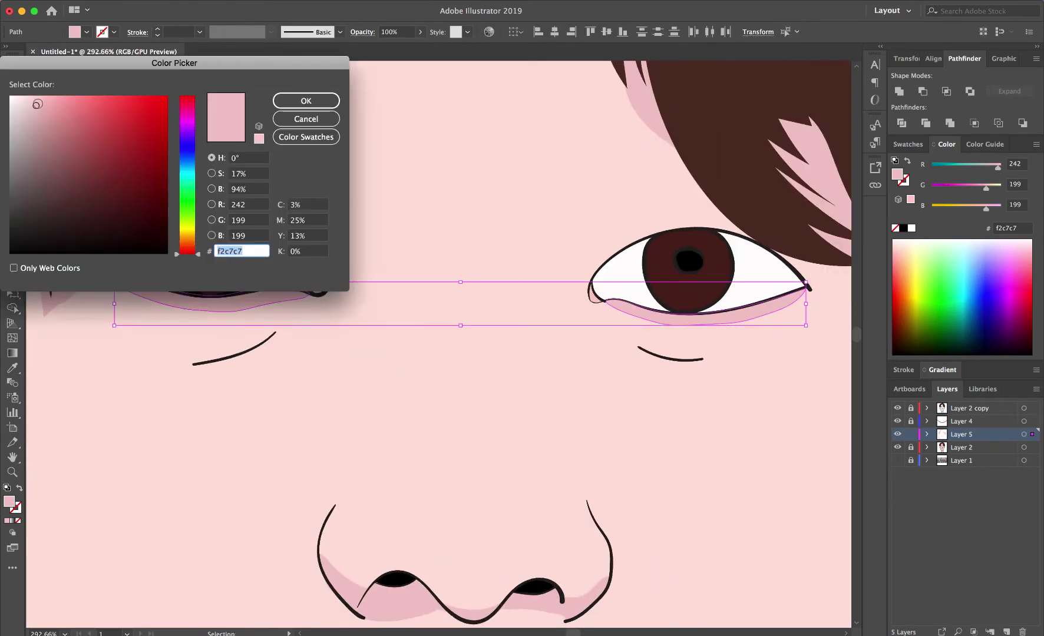
left_click(307, 105)
scroll(625, 332, "down", 5)
left_click(624, 331)
scroll(625, 332, "up", 3)
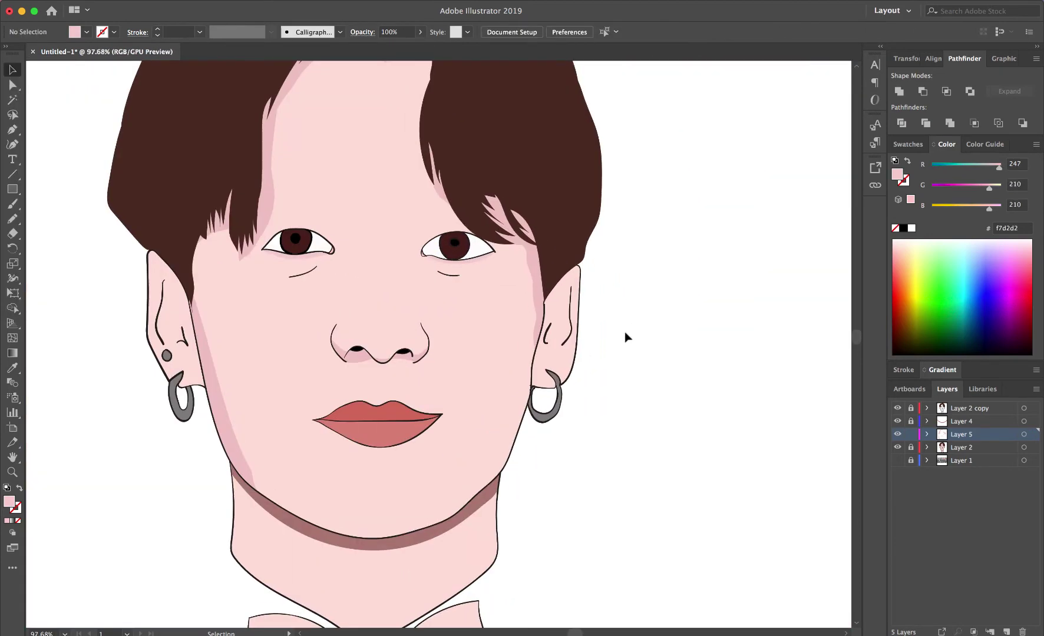
- Add a new layer and set the fill colour to a muted lilac
left_click(1006, 632)
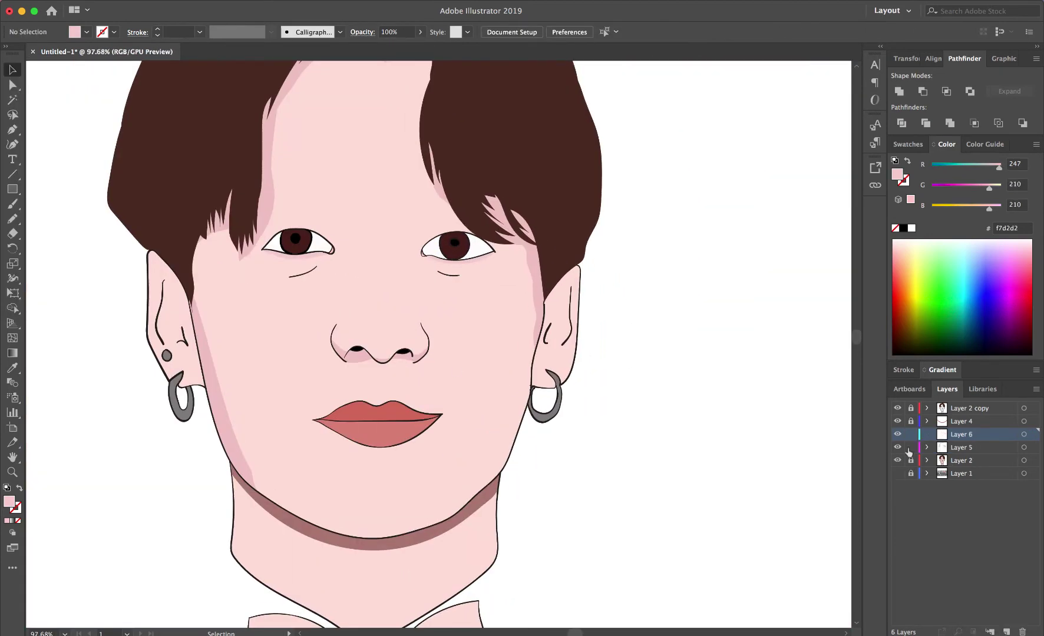
scroll(276, 212, "up", 5)
double_click(9, 501)
left_click(25, 134)
left_click_drag(188, 100, 197, 124)
left_click_drag(25, 134, 31, 123)
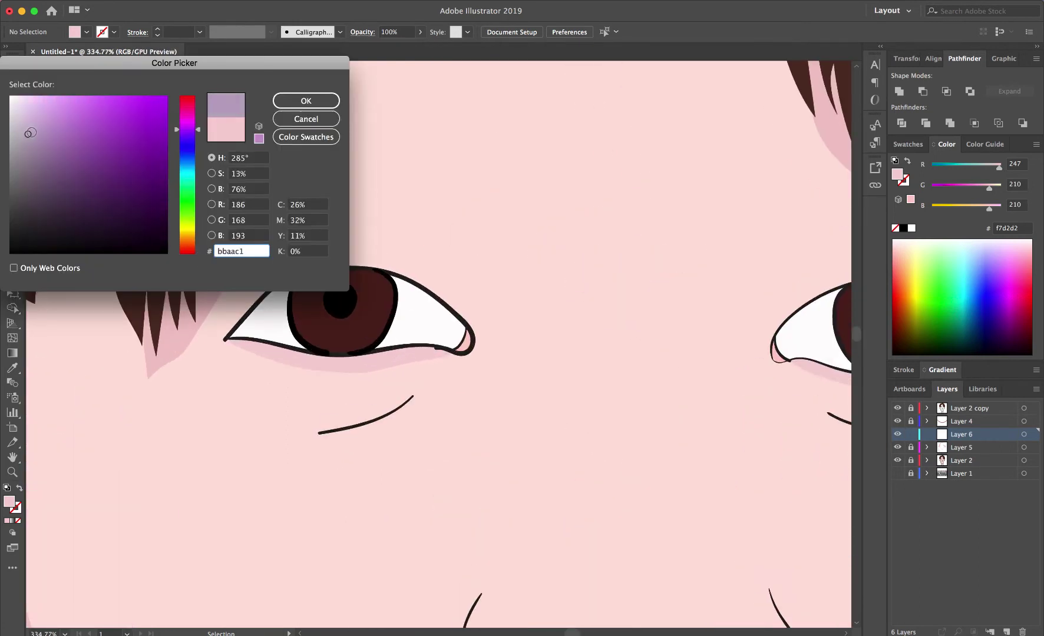
left_click(306, 101)
scroll(185, 302, "up", 3)
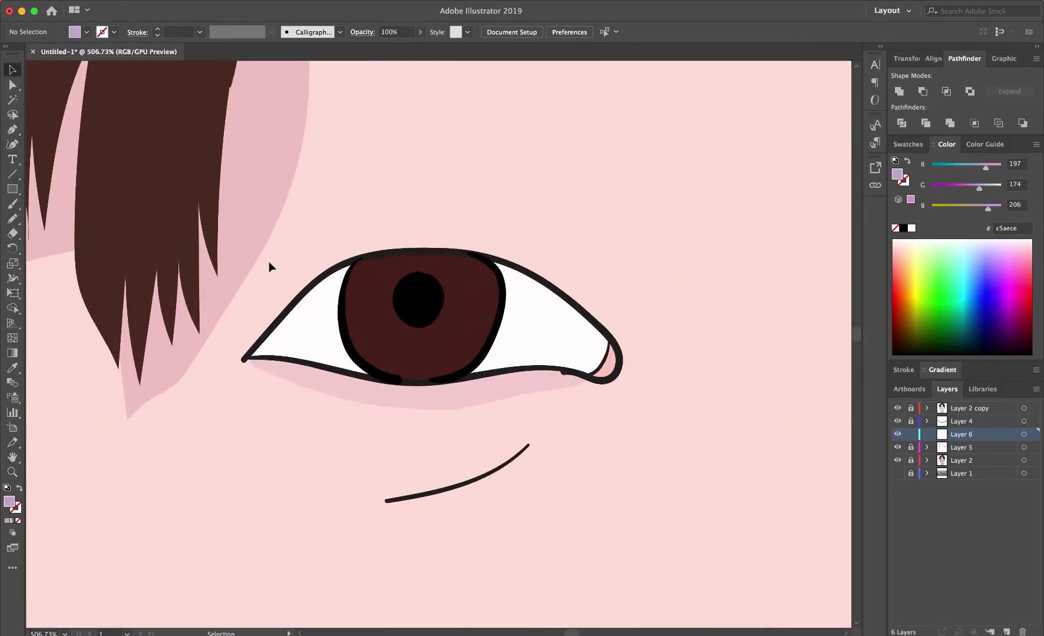
- Pencil a lavender shadow shape along the top of the first eye white
key("n")
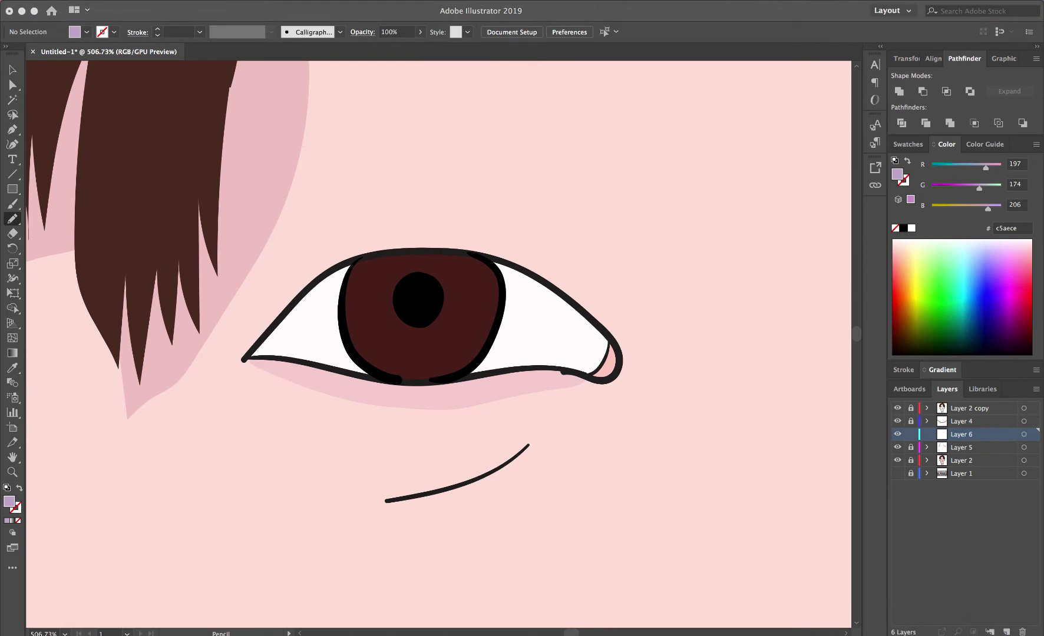
left_click(273, 352)
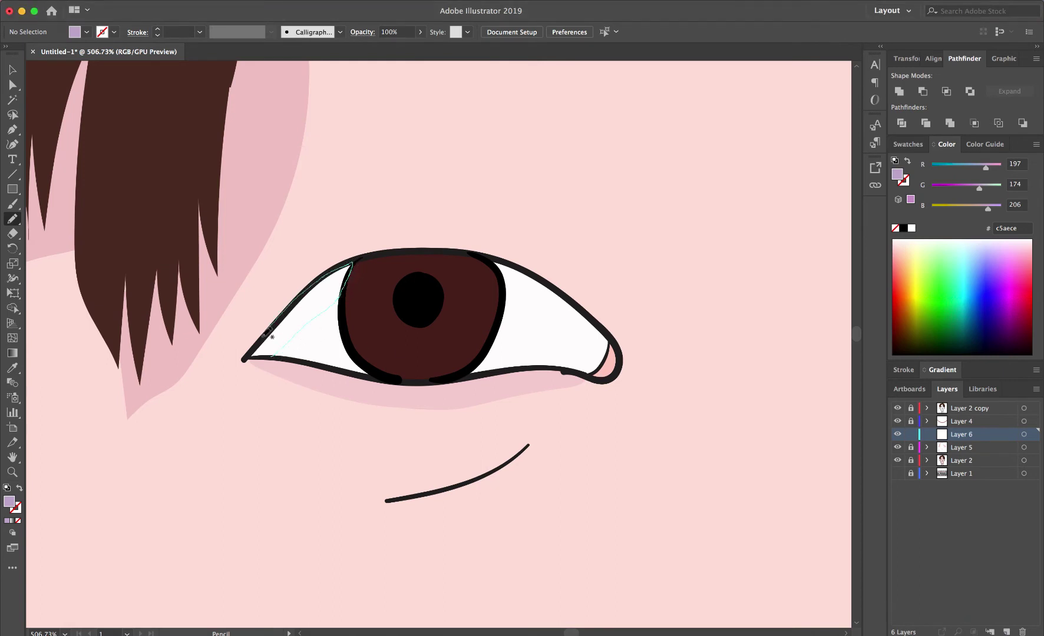
left_click_drag(345, 293, 250, 356)
mouse_move(586, 336)
left_mouse_down()
mouse_move(607, 353)
mouse_move(504, 266)
left_mouse_up()
key("ctrl+z")
scroll(549, 277, "down", 2)
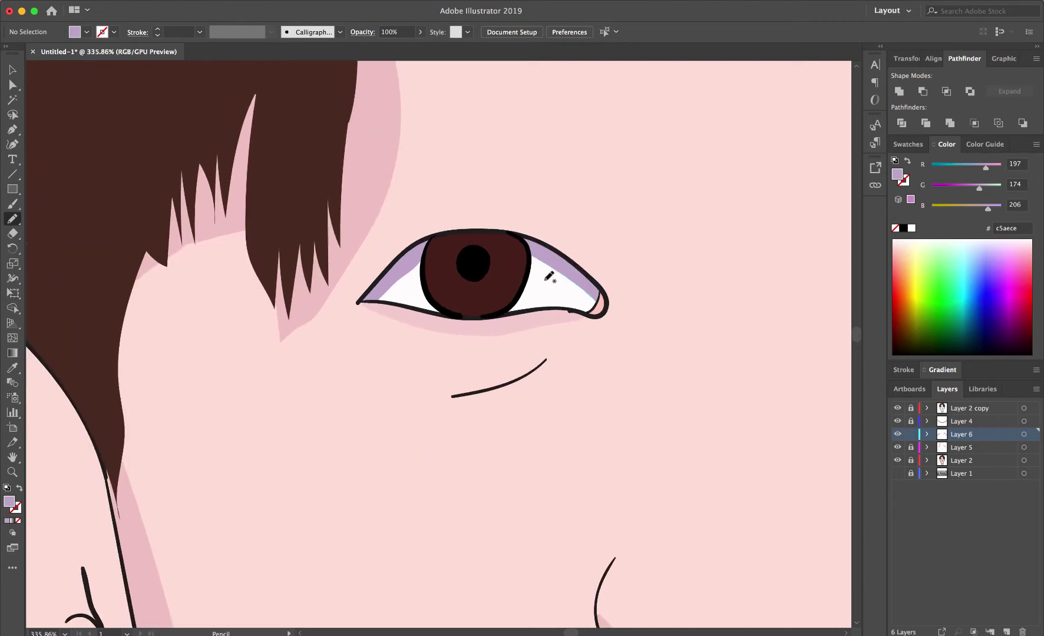
left_click_drag(600, 293, 602, 295)
- Pencil a matching lid shadow along the other eye's upper white and outer corner
key("ctrl+0")
scroll(550, 365, "up", 5)
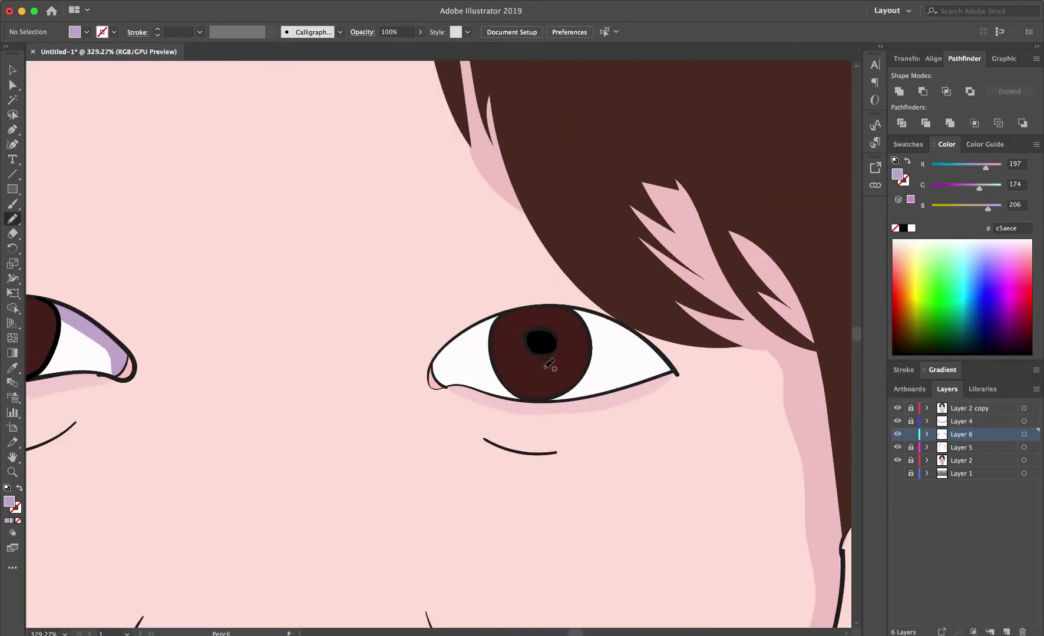
left_click_drag(454, 384, 454, 341)
left_click_drag(446, 385, 446, 387)
left_click_drag(663, 373, 664, 373)
key("ctrl+0")
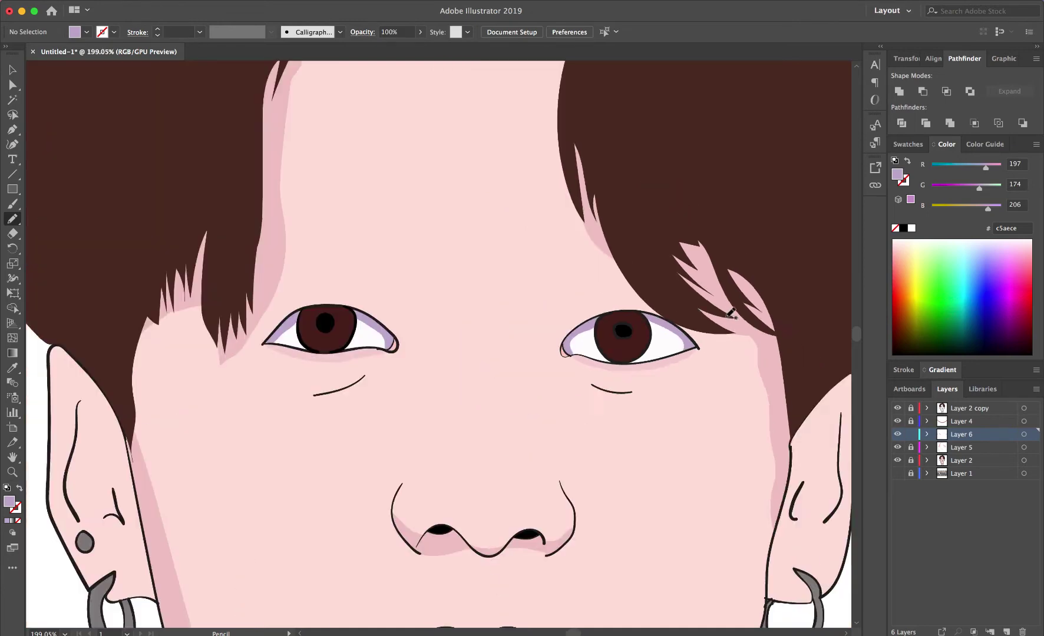
scroll(361, 356, "up", 5)
scroll(361, 356, "up", 2)
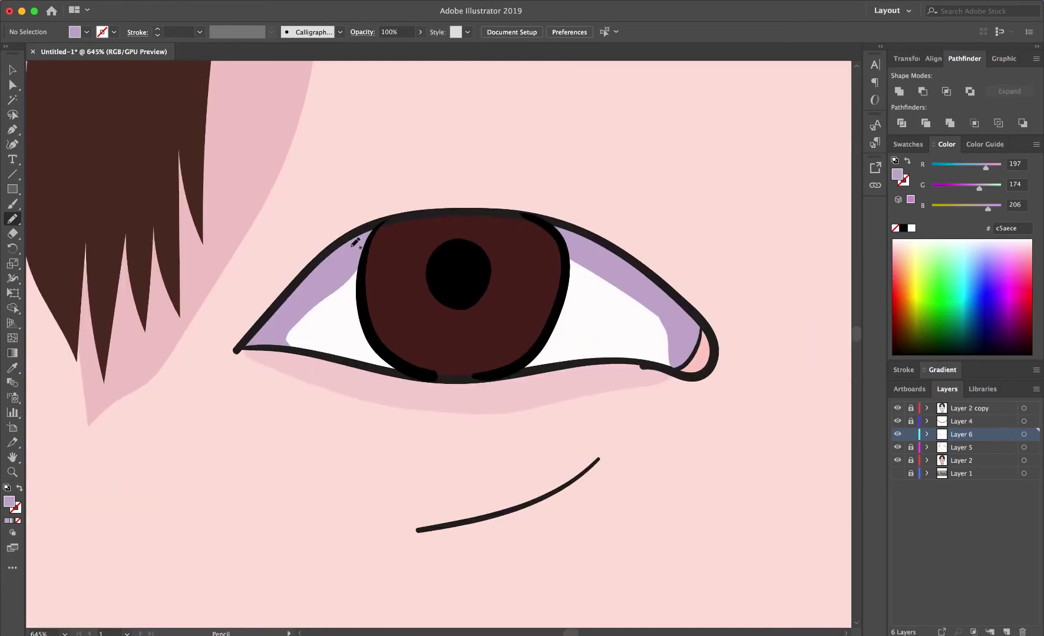
key("ctrl+0")
- Select all the lid shadows and set their fill to pale greyish lavender c9bece
key("v")
key("ctrl+a")
double_click(9, 502)
left_click_drag(34, 126, 21, 124)
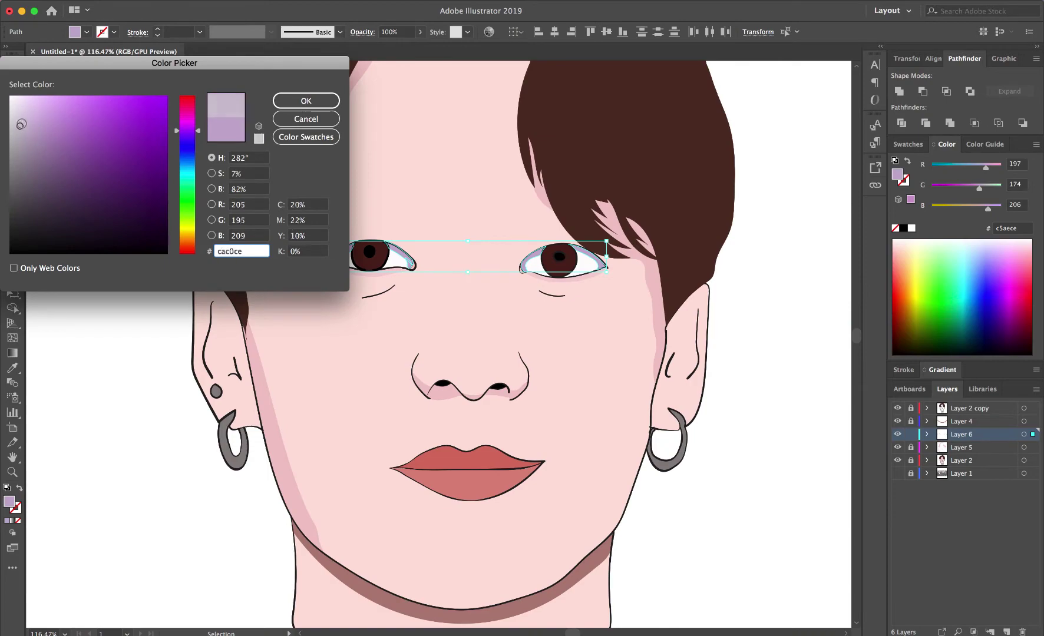
type("c9bece")
key("Return")
left_click(770, 331)
scroll(771, 331, "up", 2)
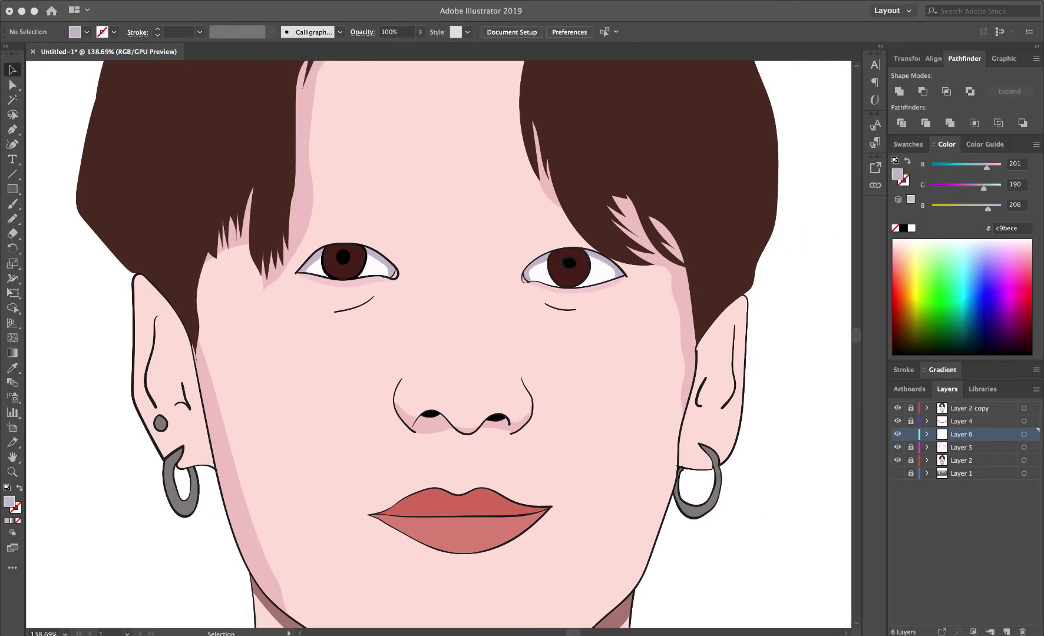
- On a new layer, draw a crescent highlight in the left iris and fill it near-white f3f2f4
left_click(915, 439)
key("ctrl+l")
key("n")
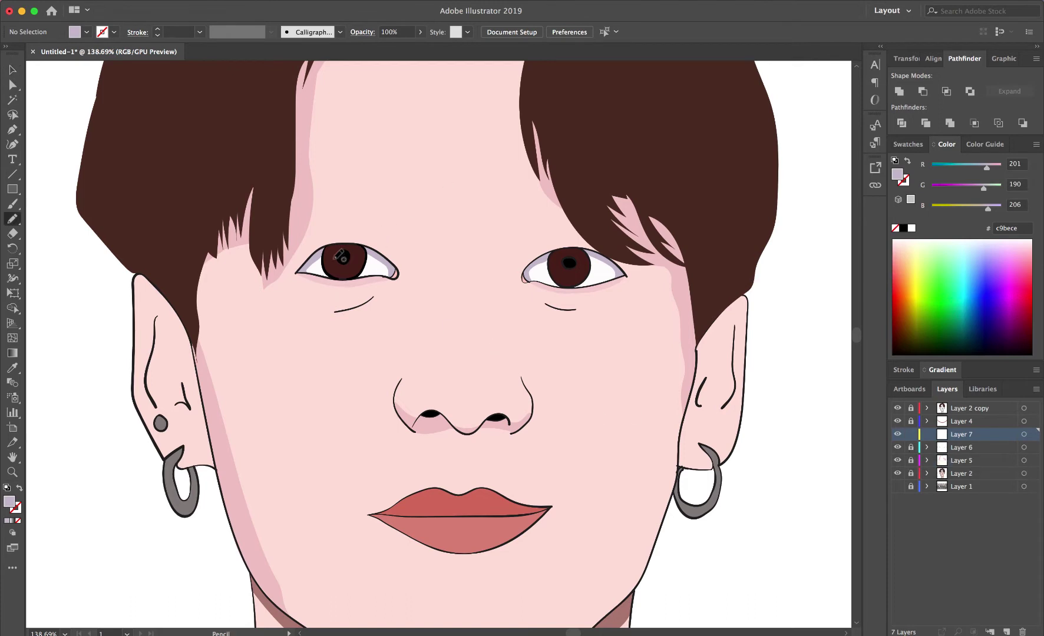
scroll(340, 255, "up", 4)
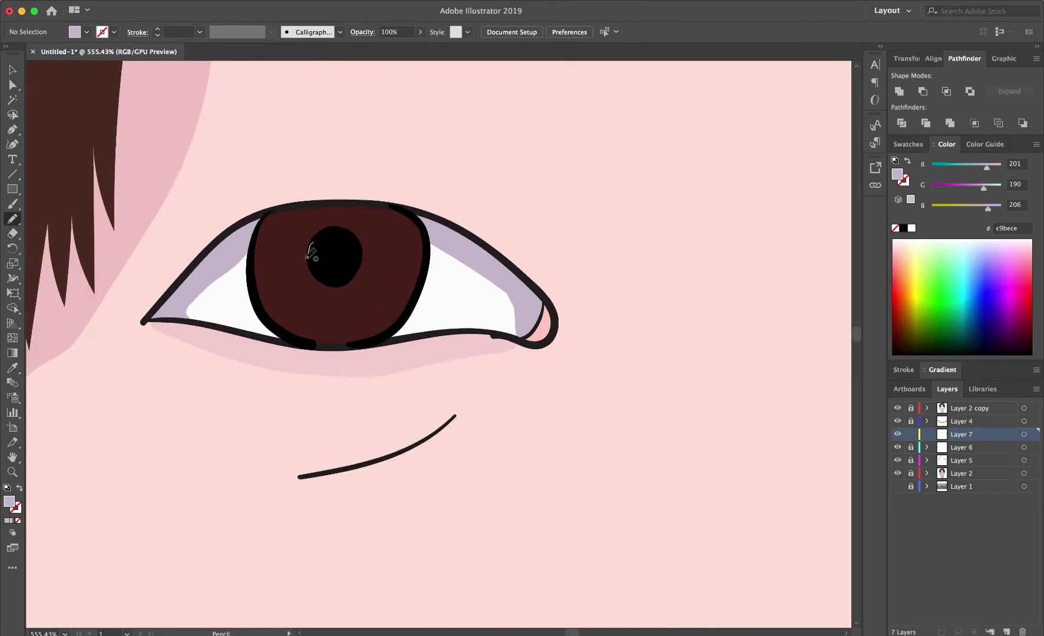
left_click_drag(311, 237, 313, 238)
key("v")
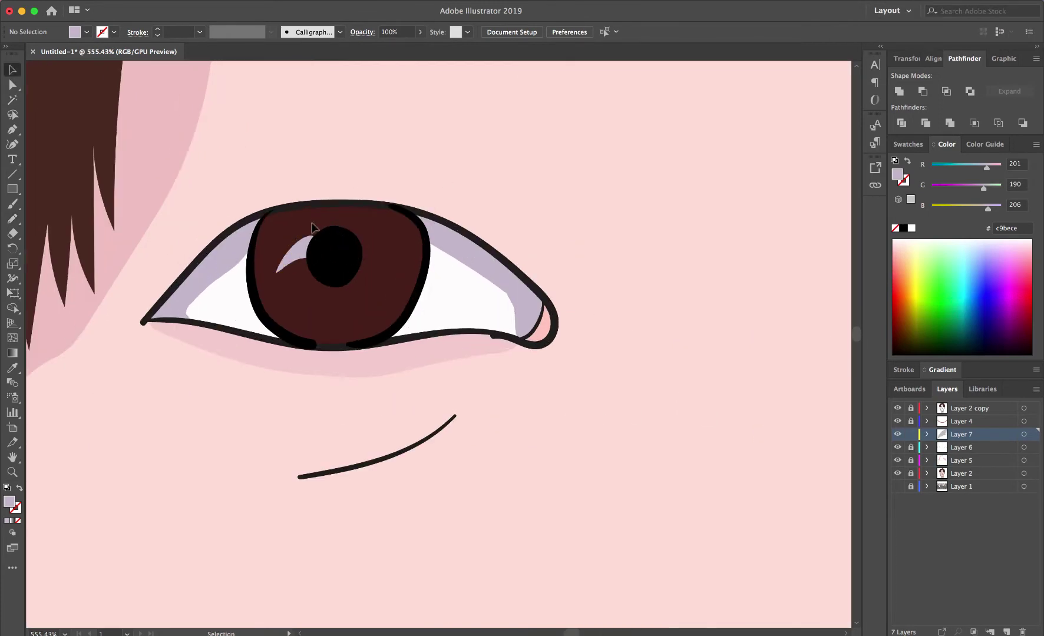
left_click(312, 236)
double_click(9, 502)
left_click(303, 101)
scroll(354, 267, "down", 4)
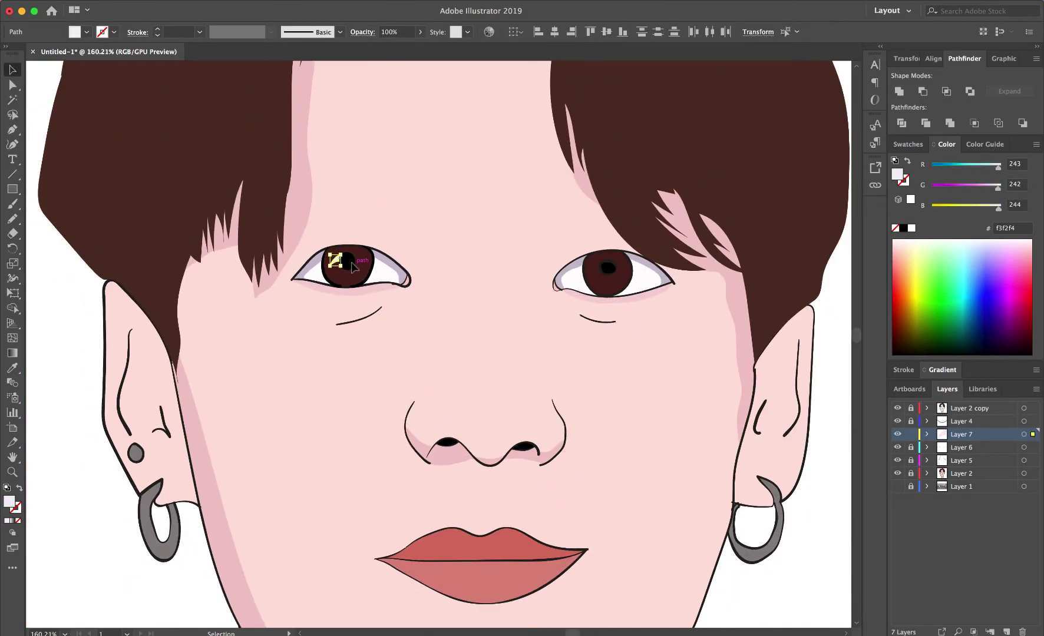
- Draw a matching crescent highlight in the right iris, then unlock the face shading layer
key("n")
scroll(603, 259, "up", 4)
left_click_drag(489, 285, 490, 287)
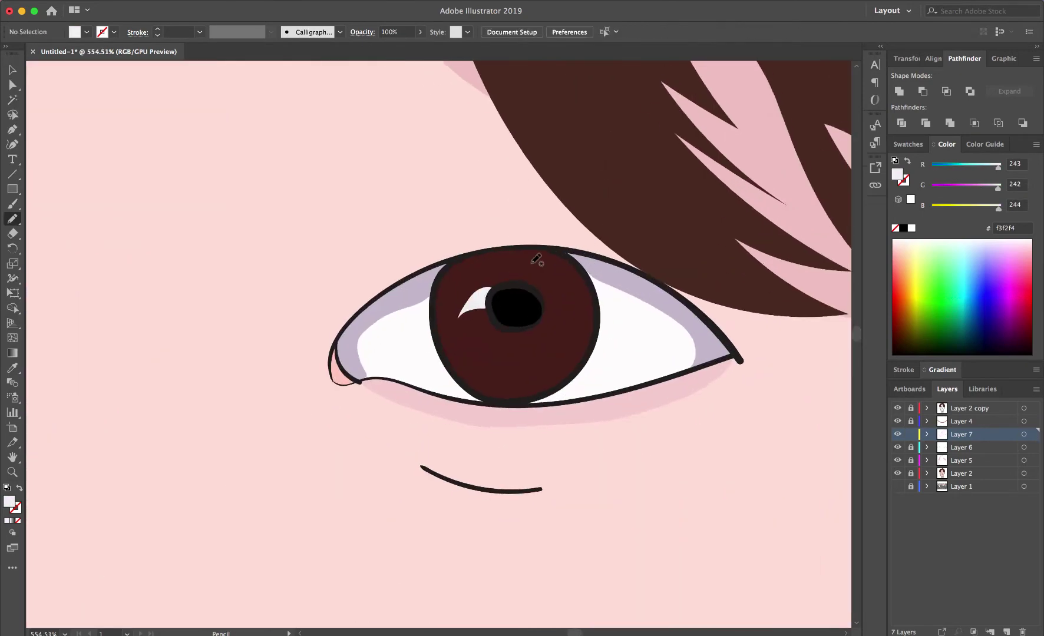
scroll(537, 259, "down", 5)
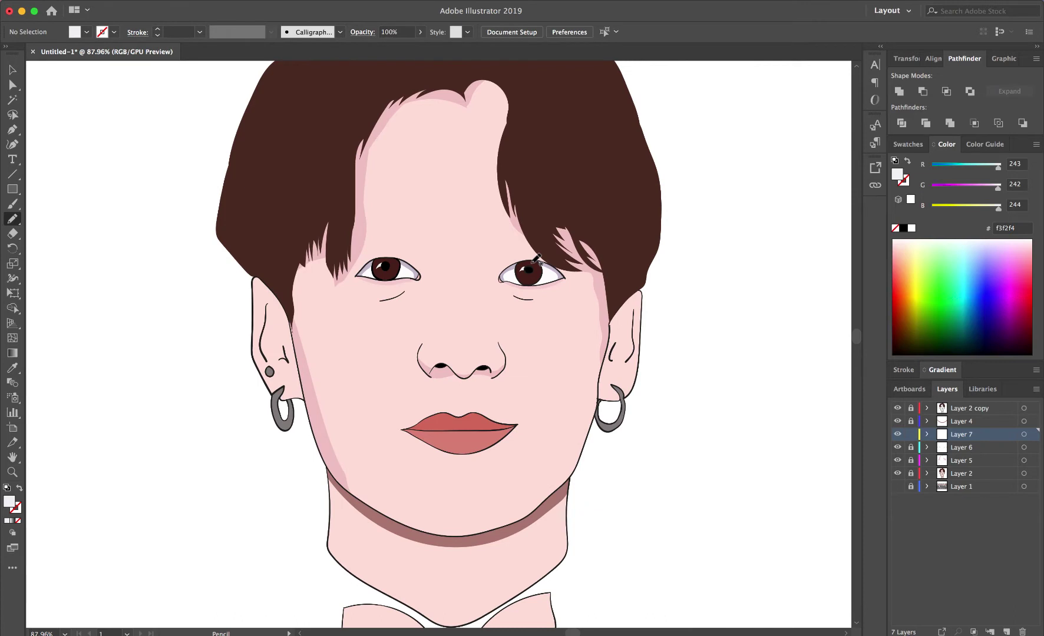
left_click(911, 460)
- On Layer 5, pencil a pink shadow shape along the lower right jaw
left_click(962, 460)
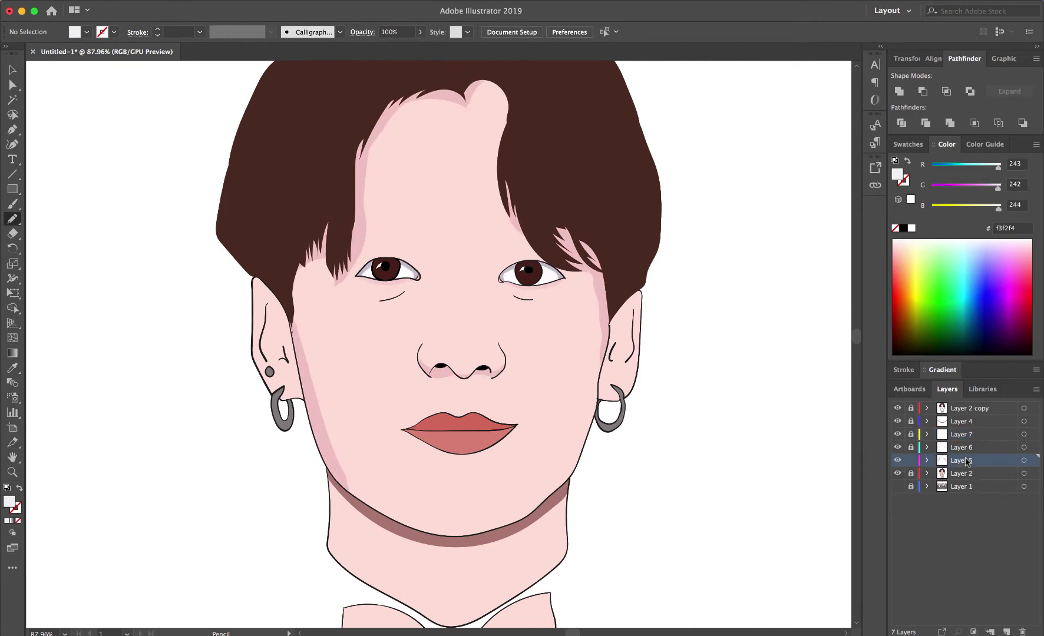
left_click_drag(586, 433, 587, 437)
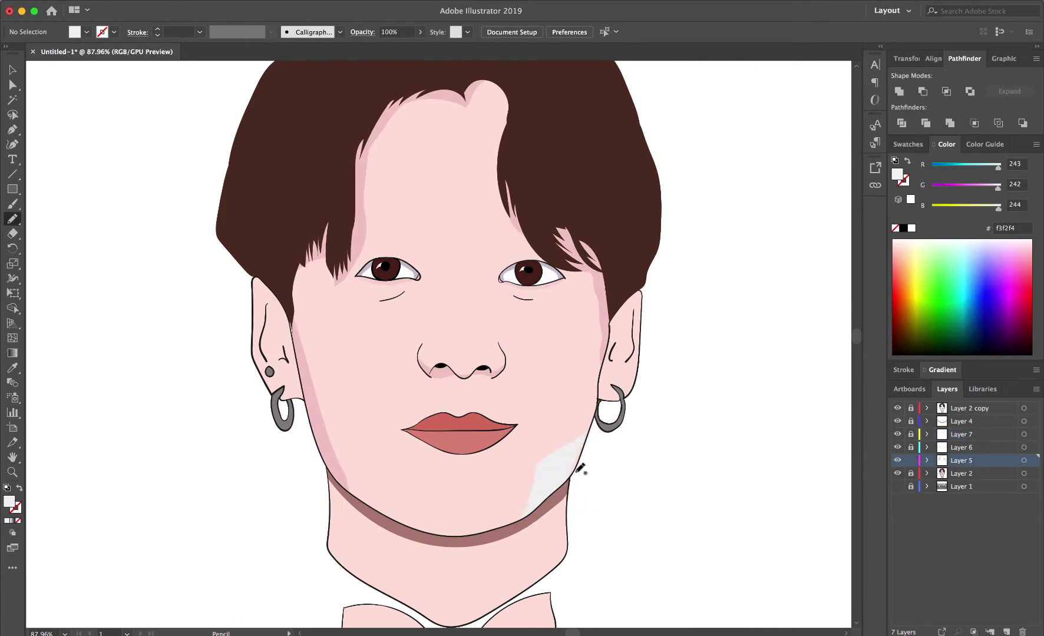
key("i")
left_click(595, 312)
key("v")
left_click(584, 439)
scroll(578, 479, "up", 5)
key("n")
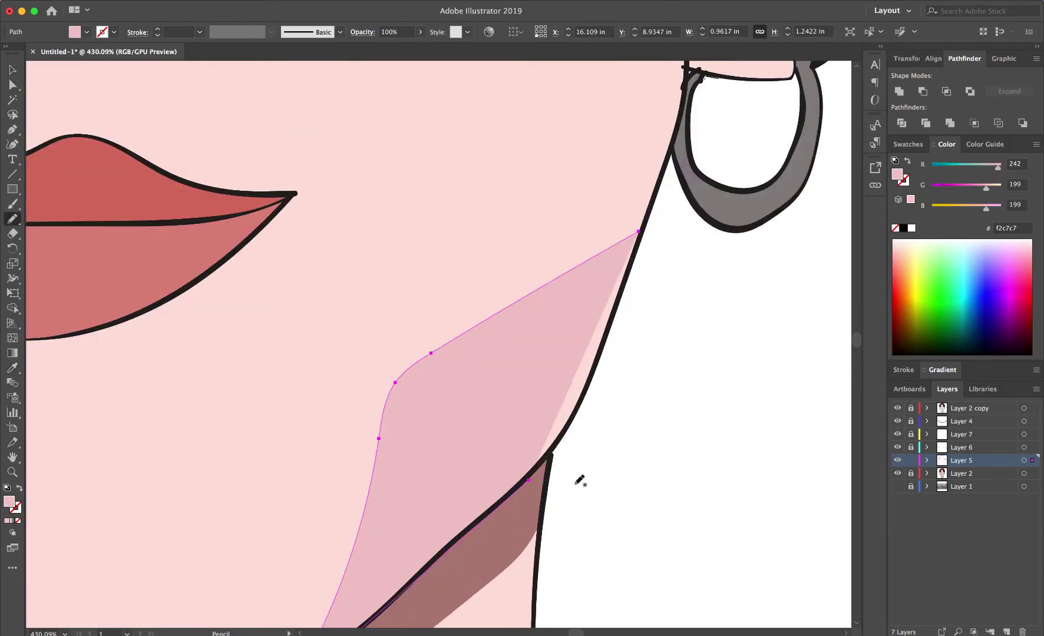
left_click_drag(531, 458, 639, 233)
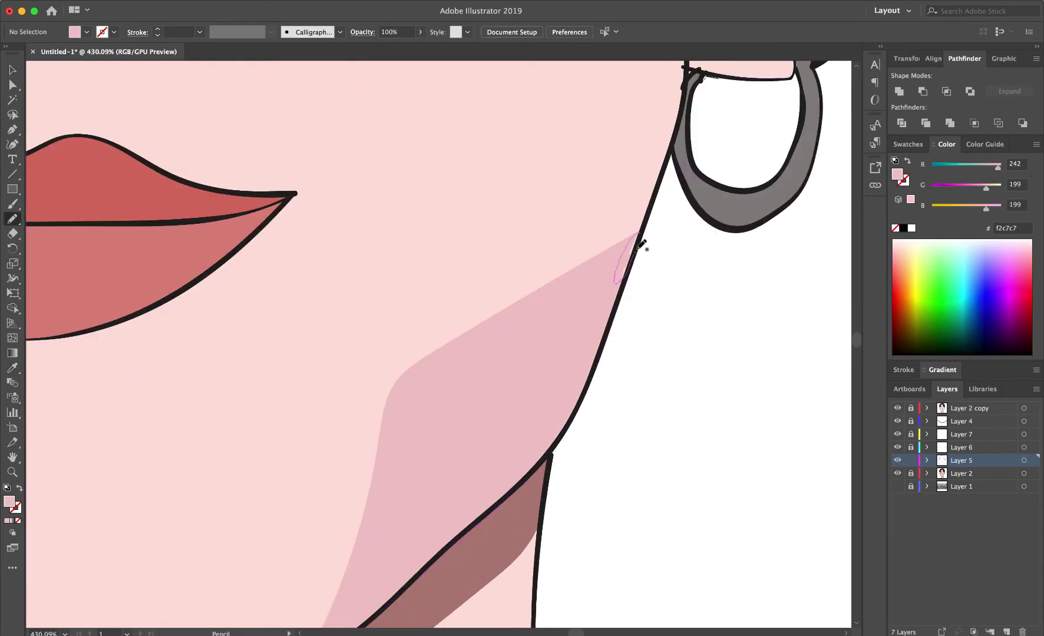
scroll(642, 239, "down", 6)
scroll(678, 222, "up", 3)
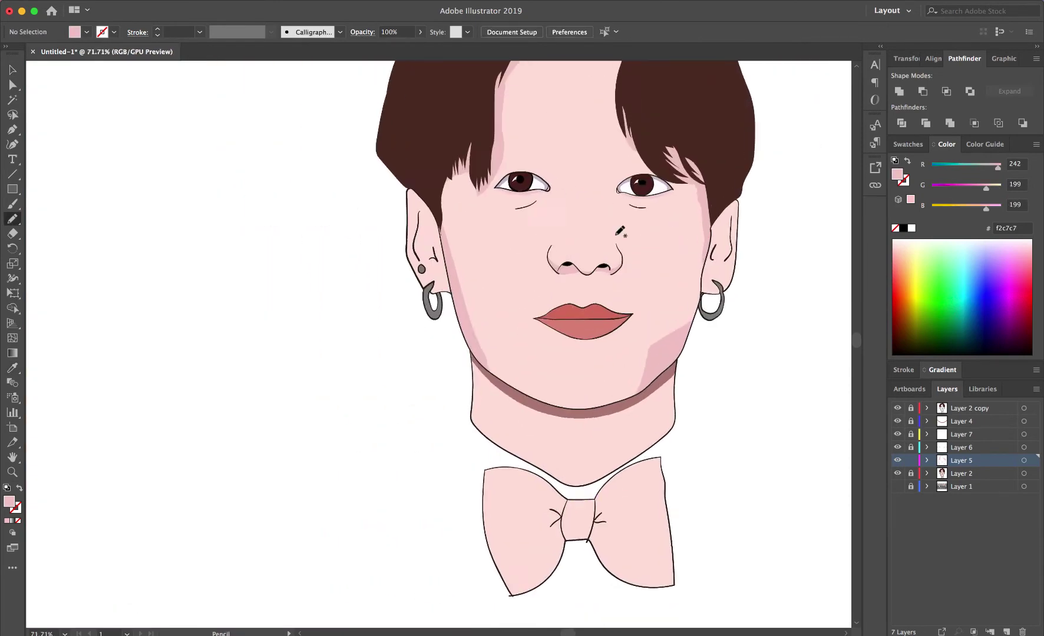
scroll(616, 221, "up", 3)
- Paintbrush pink strokes down both sides of the nose and show the reference photo layer
key("b")
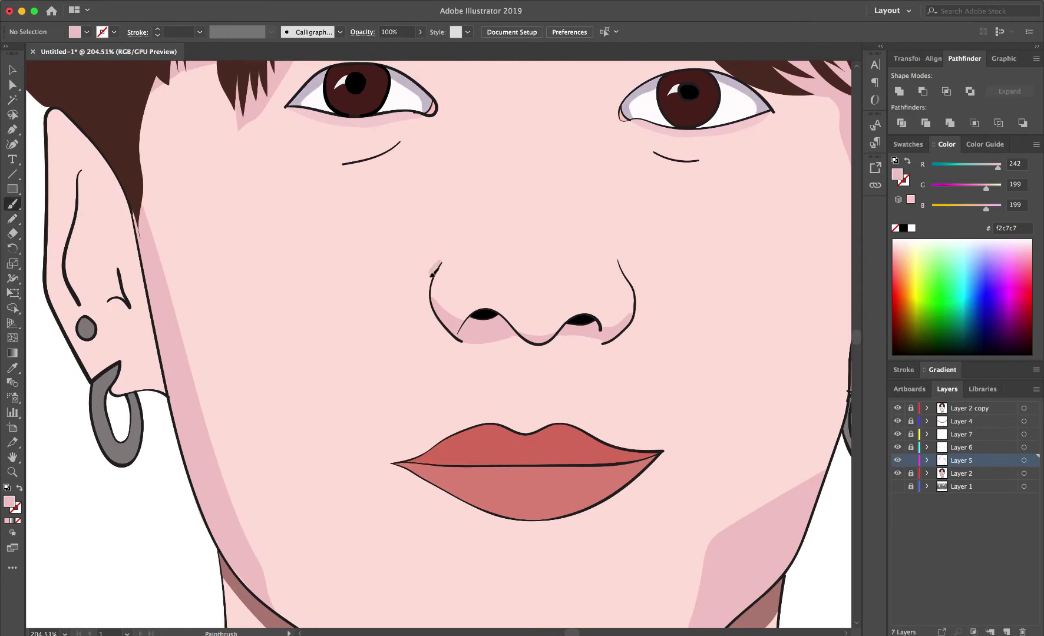
left_click_drag(460, 339, 433, 272)
key("shift+x")
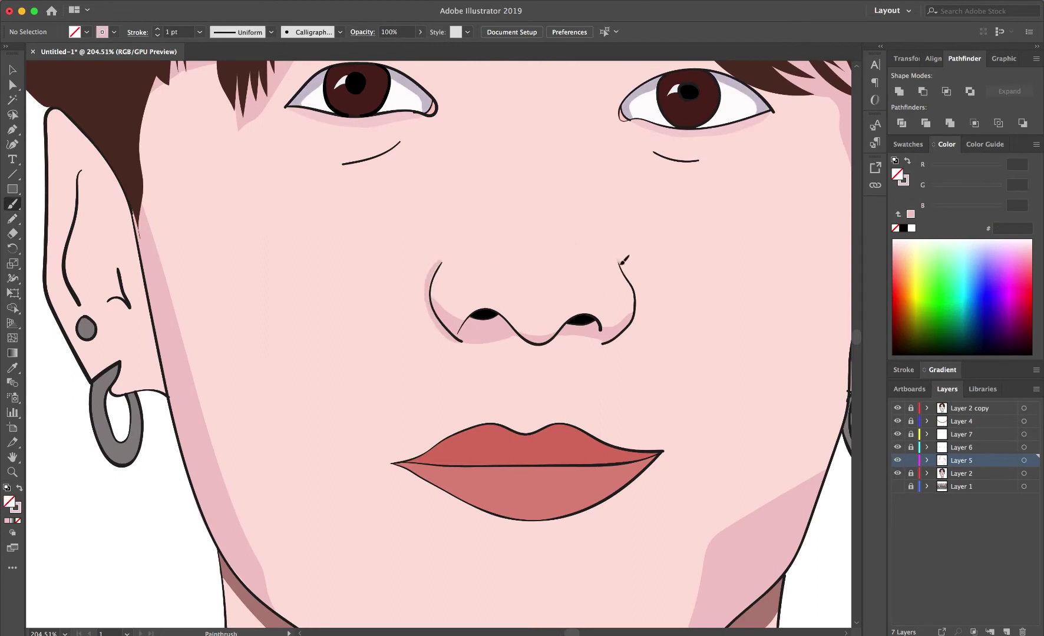
left_click_drag(633, 278, 638, 306)
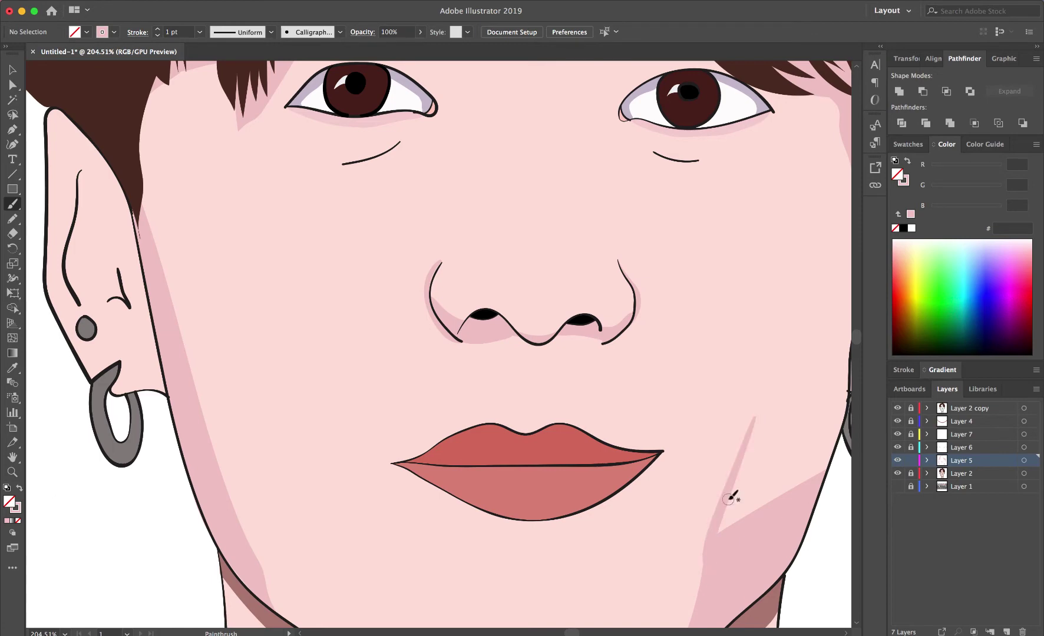
key("ctrl+0")
left_click(897, 486)
- Hide the flat colour layers and show the pink shading layer over the photo
left_click_drag(897, 448, 898, 422)
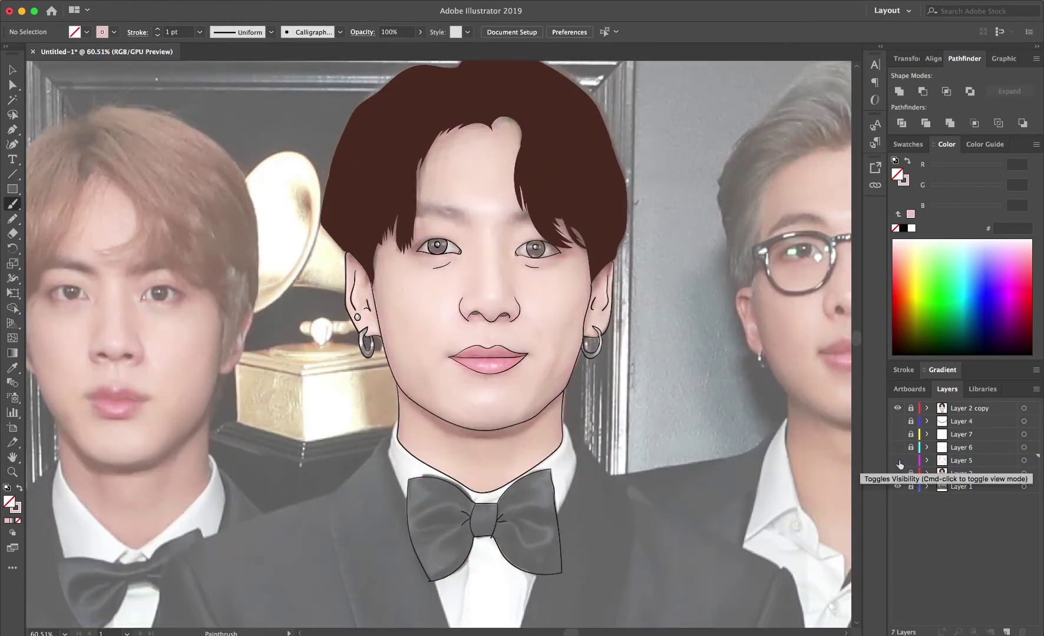
left_click(897, 474)
left_click(898, 460)
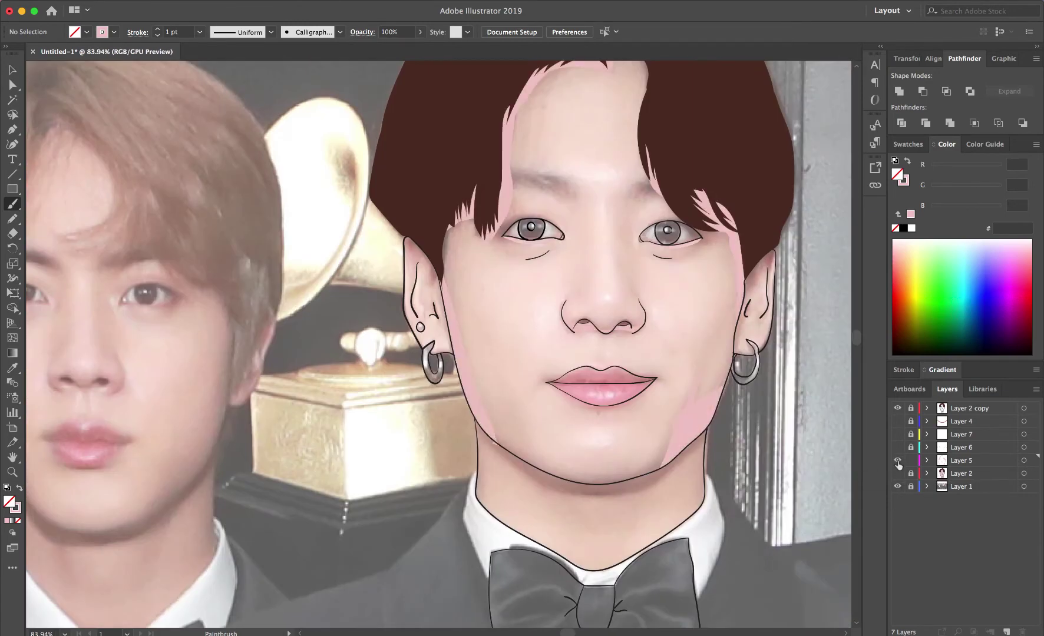
left_click(897, 462)
left_click(897, 462)
- Pencil a pale pink filled shape down the nose bridge, then compare layers against the photo
key("n")
scroll(463, 184, "up", 5)
left_click_drag(463, 184, 471, 439)
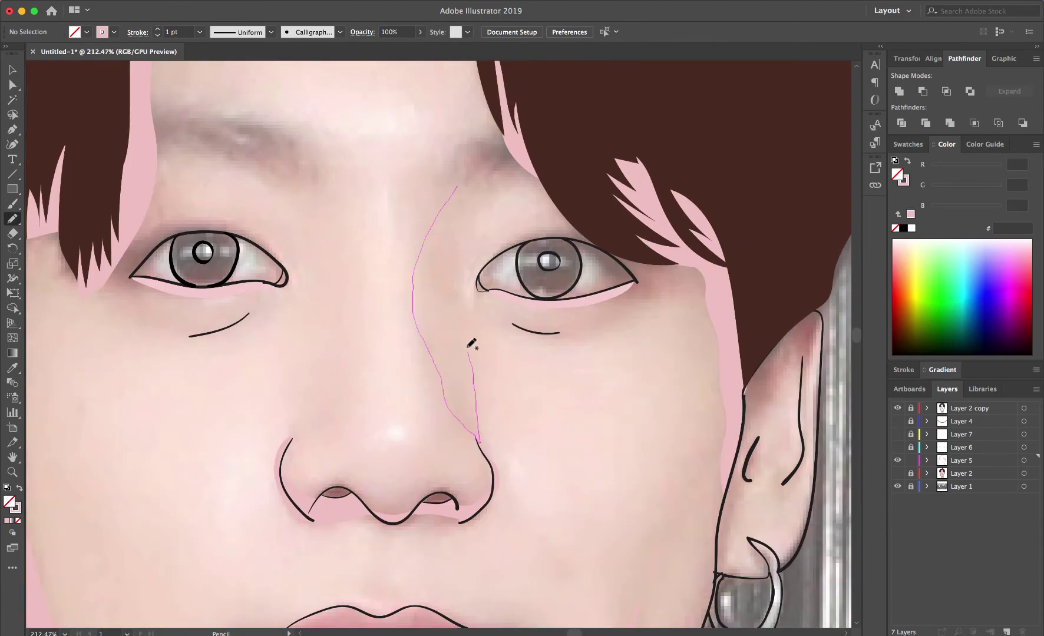
left_click_drag(466, 347, 507, 180)
left_click(19, 488)
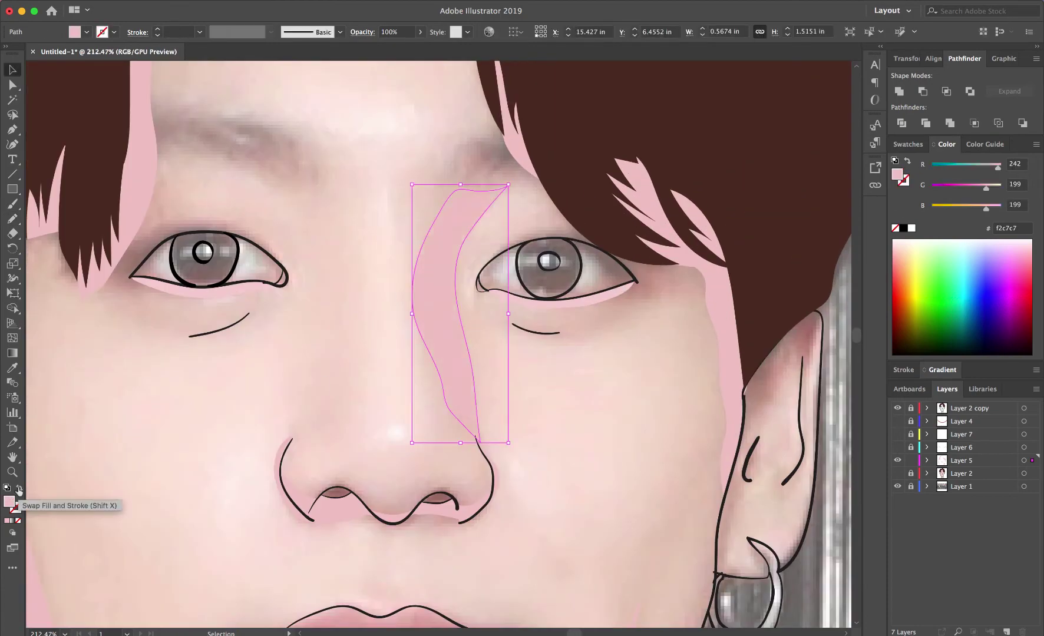
left_click_drag(898, 421, 897, 448)
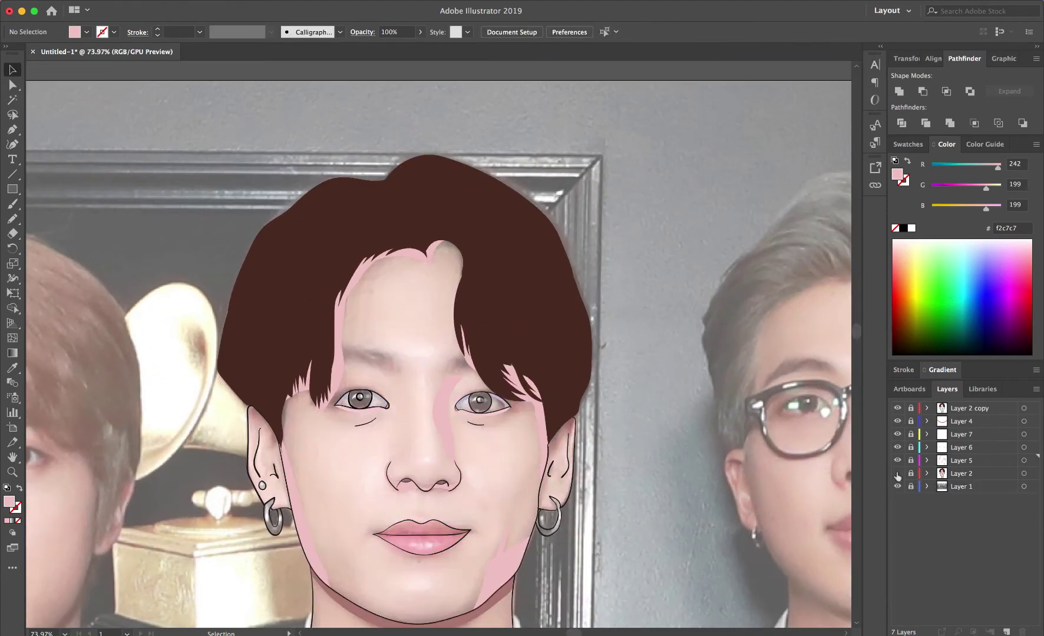
left_click_drag(897, 421, 898, 487)
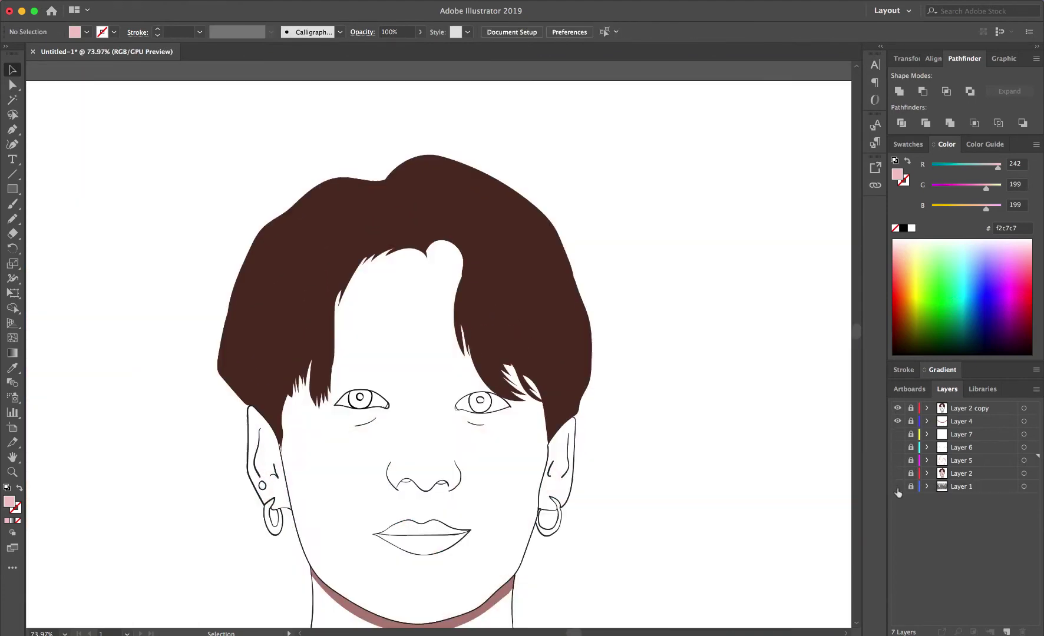
left_click(898, 487)
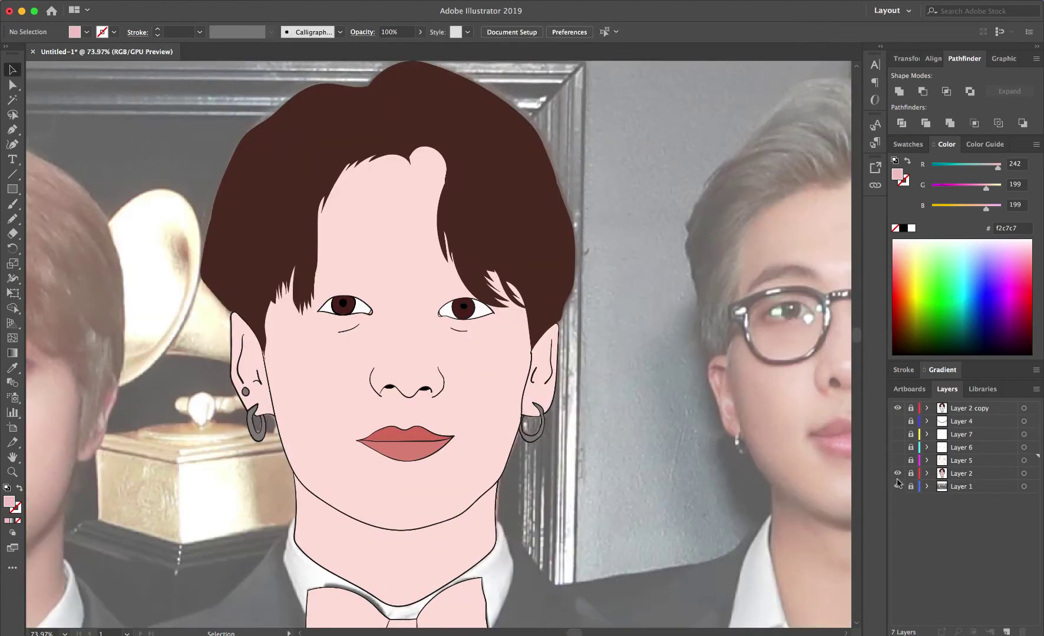
- Add Layer 8 and set the fill colour to black 000000
key("super+l")
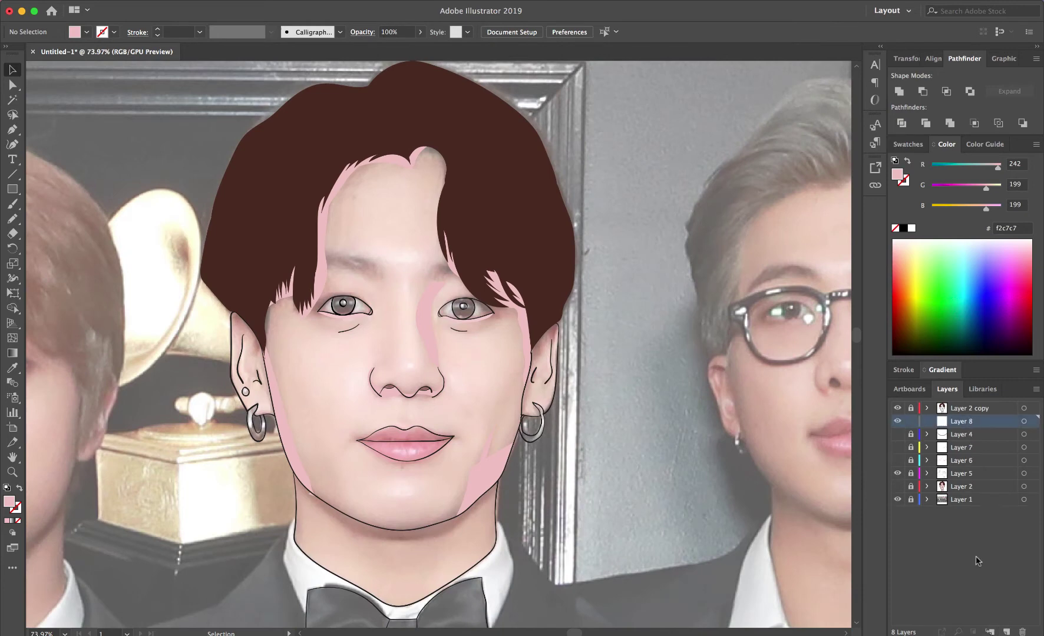
scroll(408, 298, "up", 3)
scroll(408, 298, "up", 2)
key("n")
left_click_drag(11, 250, 9, 254)
left_click(306, 100)
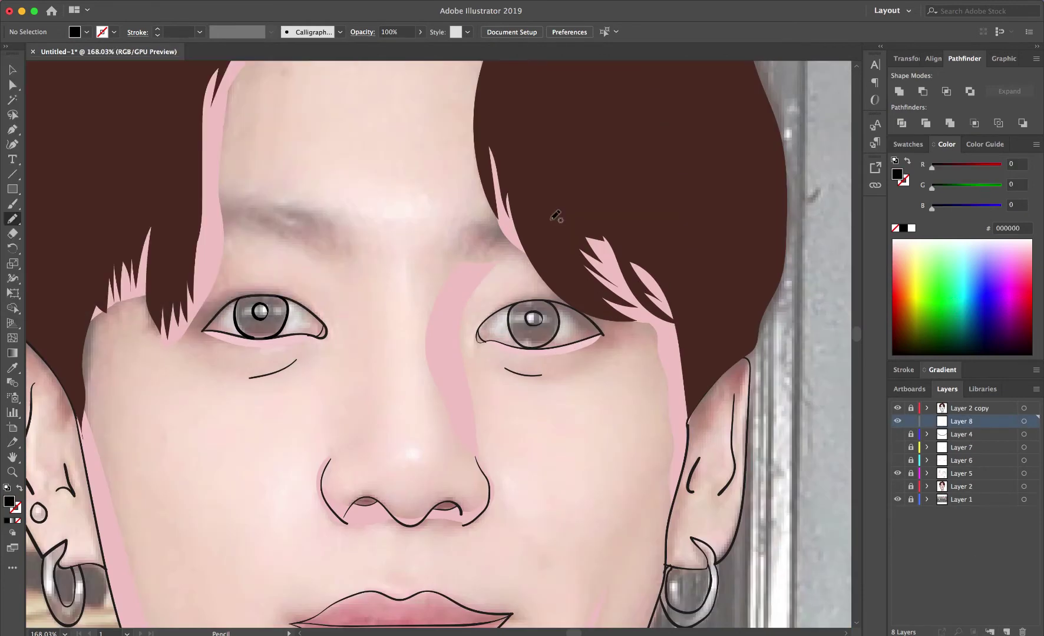
- Pencil thick, spiky black eyebrow shapes over both eyes
left_click_drag(506, 220, 448, 262)
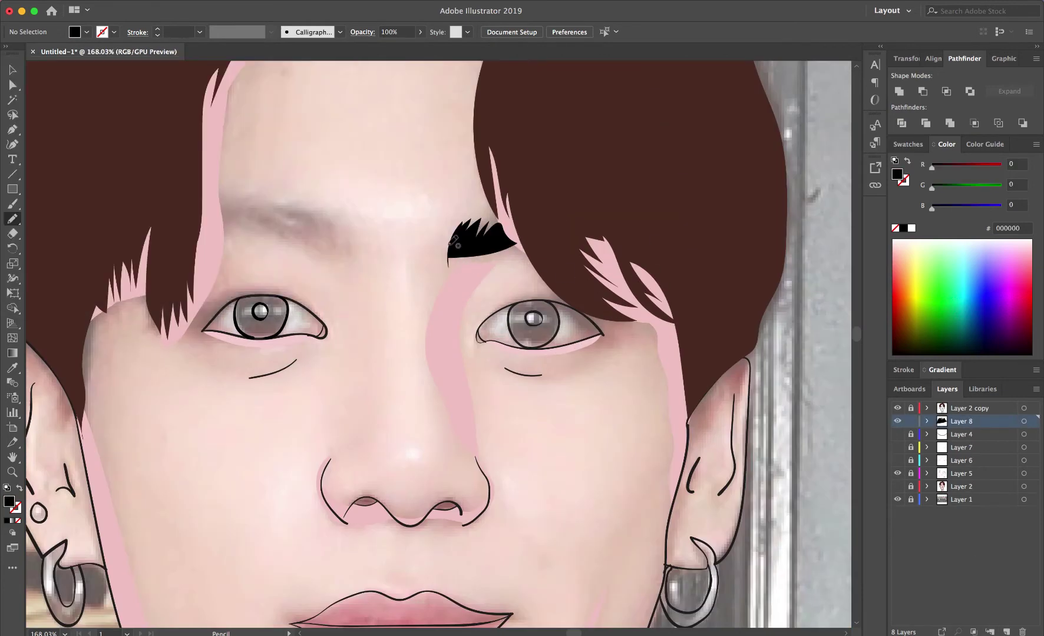
left_click_drag(331, 264, 242, 238)
left_click_drag(340, 253, 335, 255)
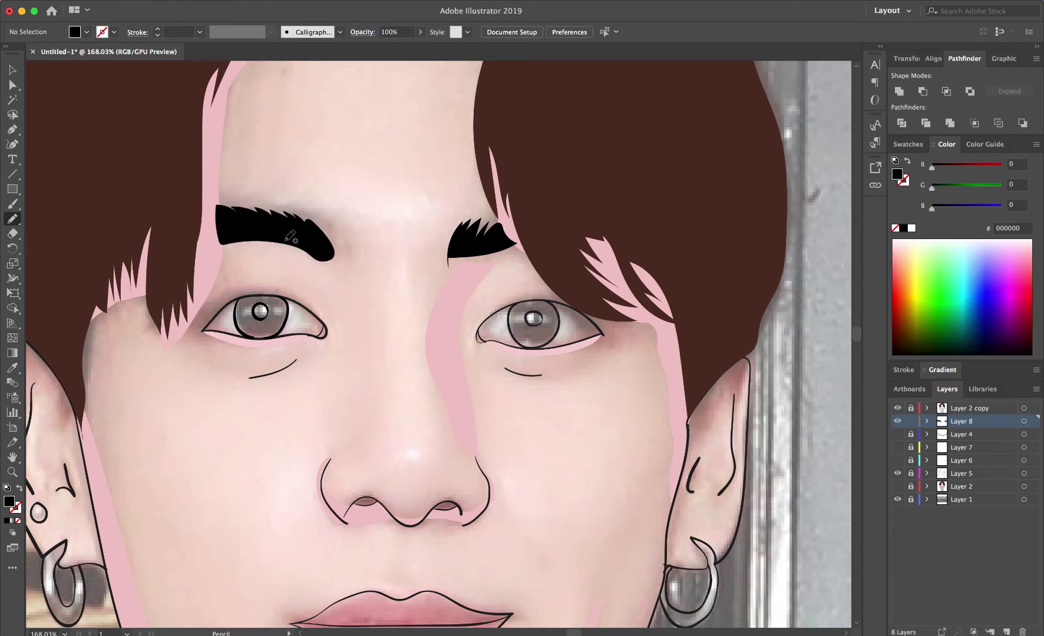
left_click_drag(214, 203, 218, 244)
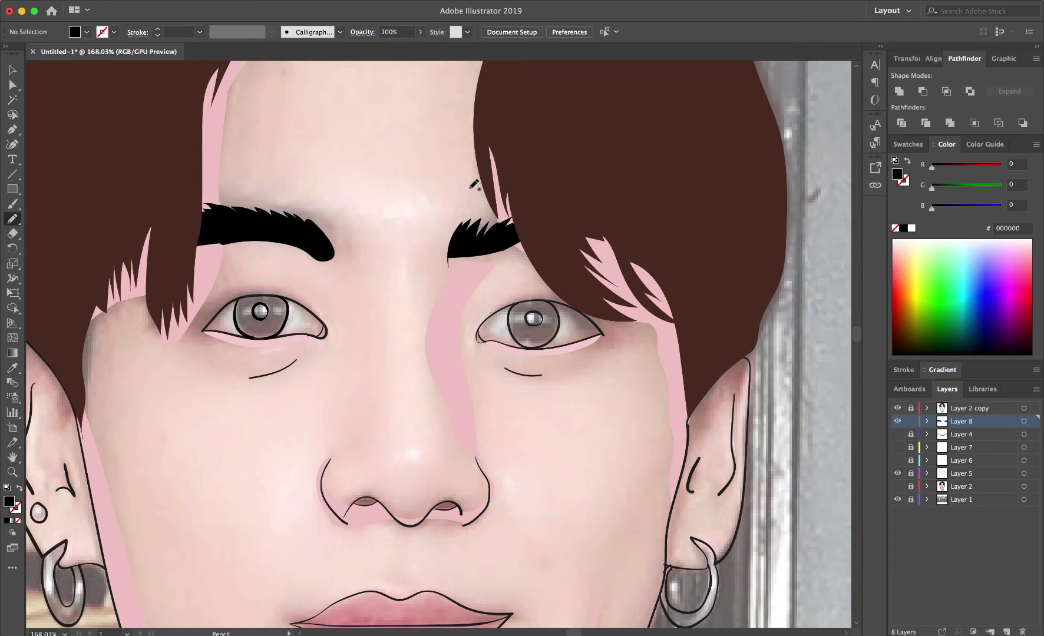
key("ctrl+0")
- Show all artwork layers again and unlock Layer 5 as the active layer
left_click_drag(898, 434, 898, 503)
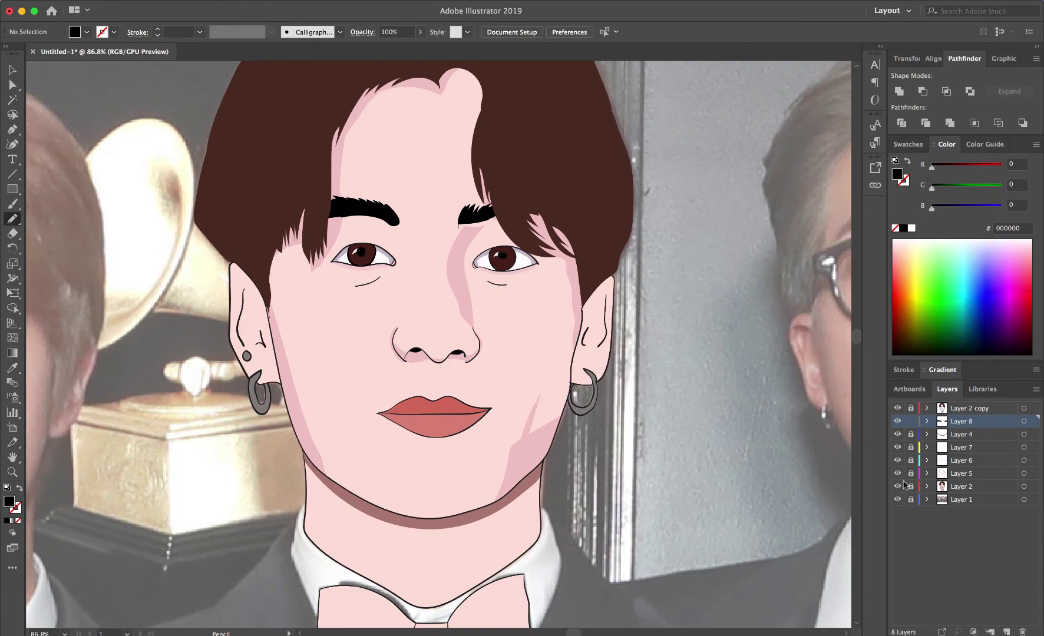
left_click(911, 473)
left_click(962, 474)
scroll(491, 228, "up", 8)
- Sample the pink skin colour, lock eyebrow Layer 8 and hide Layer 2 to compare
key("i")
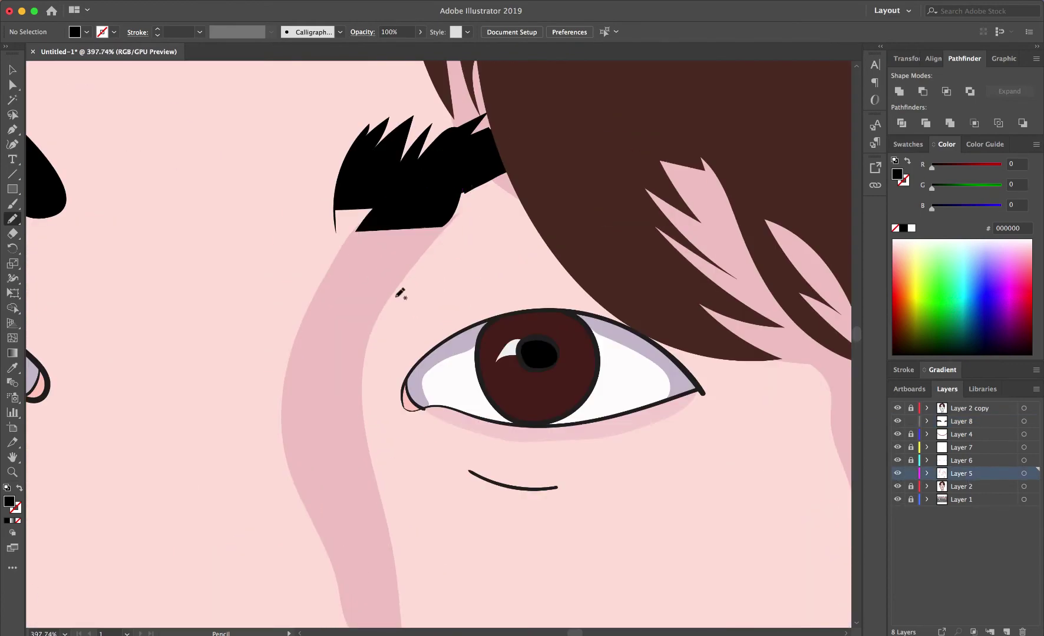
left_click(424, 234)
key("n")
scroll(457, 242, "down", 4)
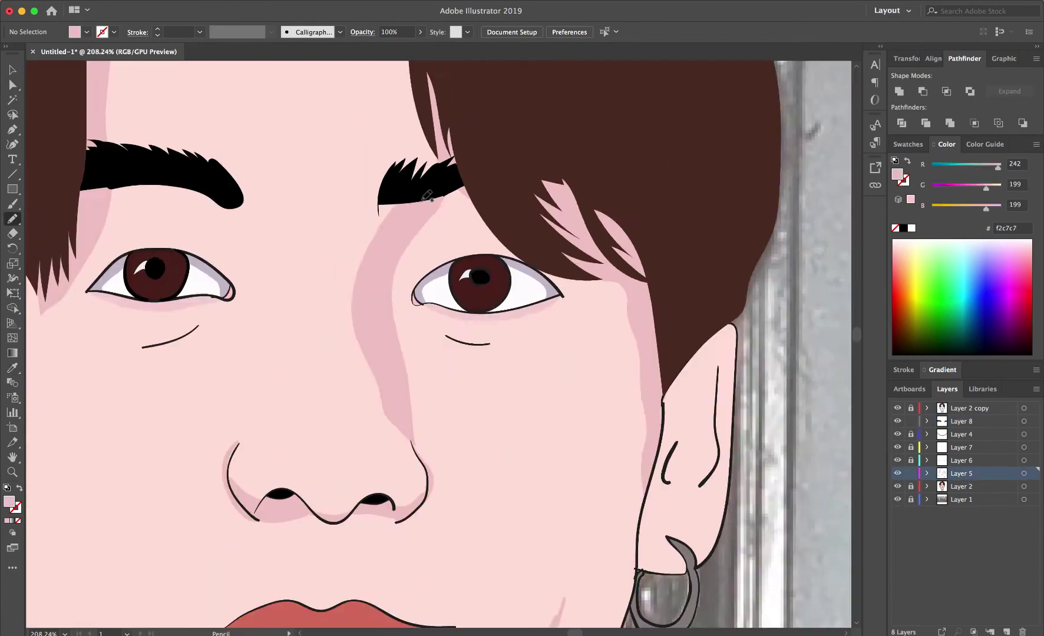
scroll(457, 242, "down", 5)
left_click(911, 422)
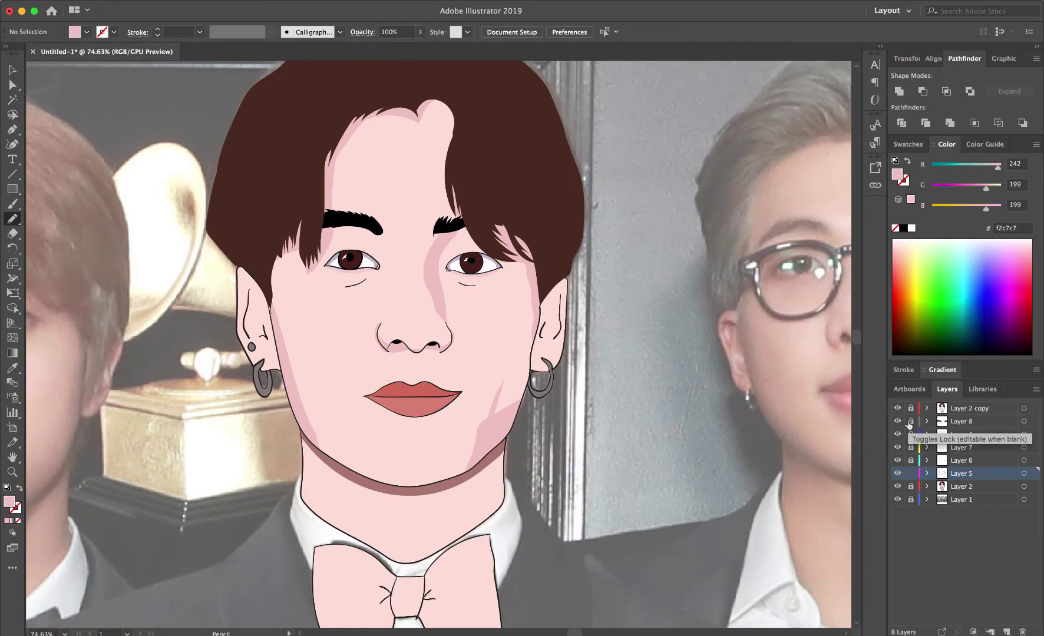
left_click(898, 486)
scroll(374, 254, "up", 8)
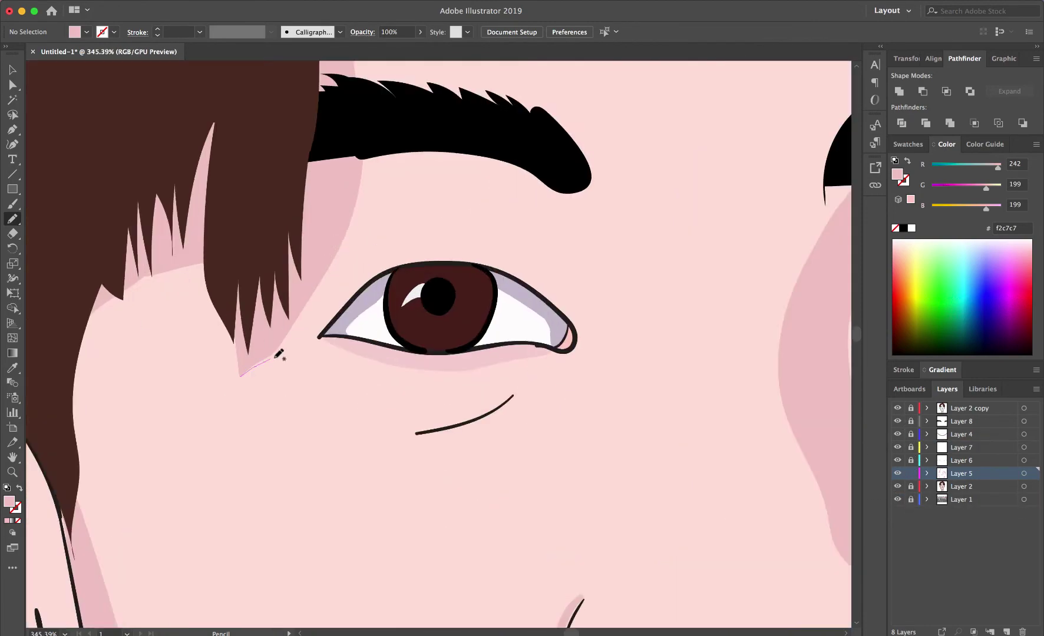
- Pencil three small pink skin patches under the hair tips near the eyes, then add a new layer
left_click_drag(278, 354, 380, 269)
scroll(592, 357, "down", 3)
scroll(593, 356, "up", 5)
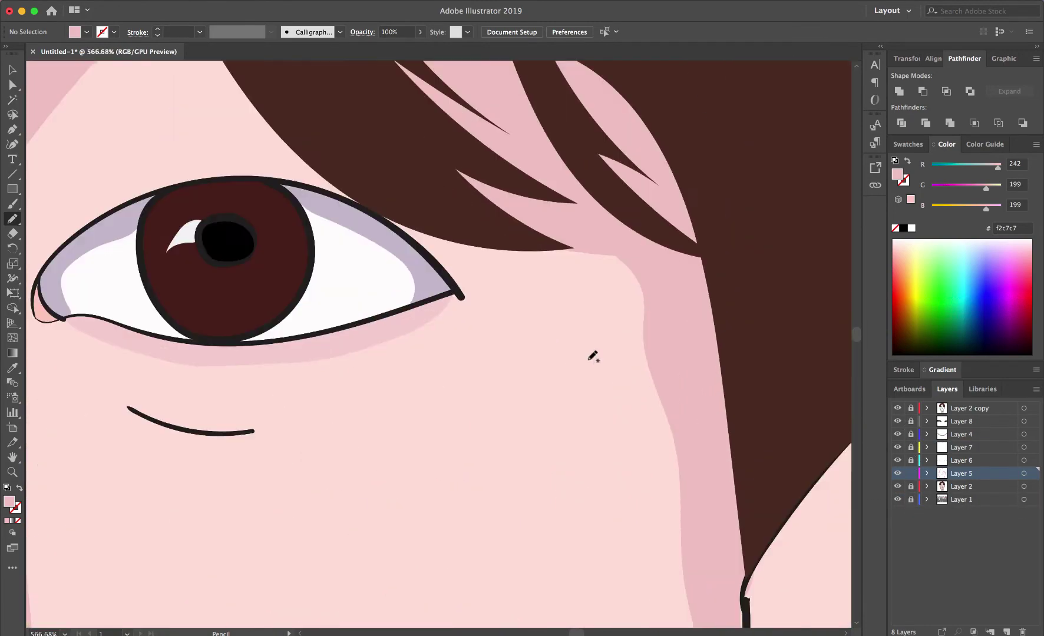
left_click_drag(492, 316, 472, 259)
scroll(425, 214, "up", 5)
scroll(424, 214, "left", 8)
left_click_drag(348, 288, 409, 203)
scroll(409, 203, "down", 6)
scroll(409, 203, "down", 3)
left_click(897, 486)
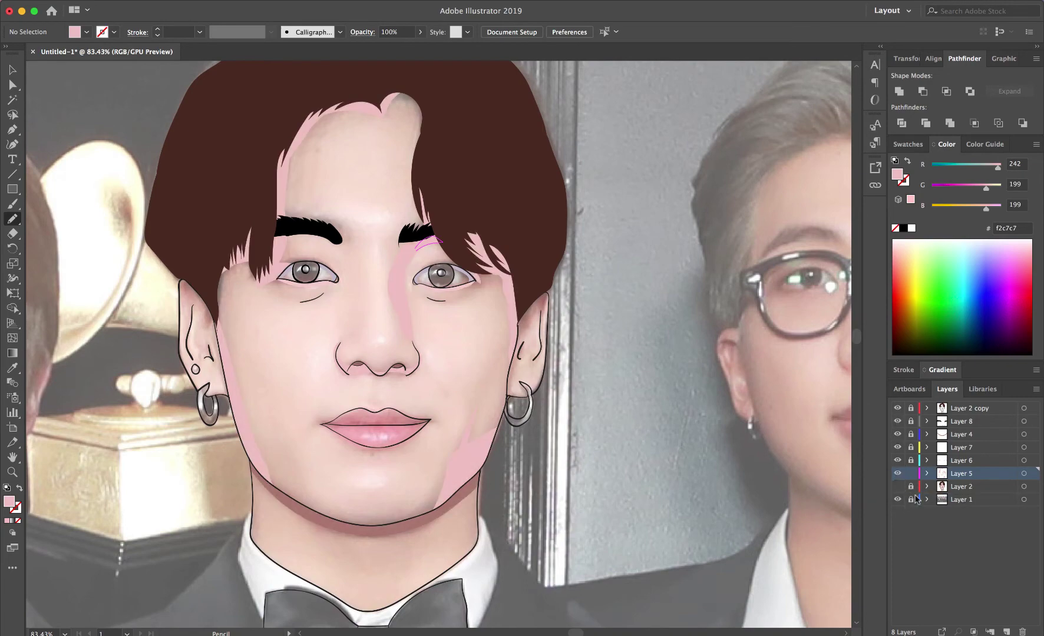
left_click(1007, 631)
- Draw a shadow shape down the side of the nose and a small stroke at the inner eye corner
scroll(334, 275, "up", 5)
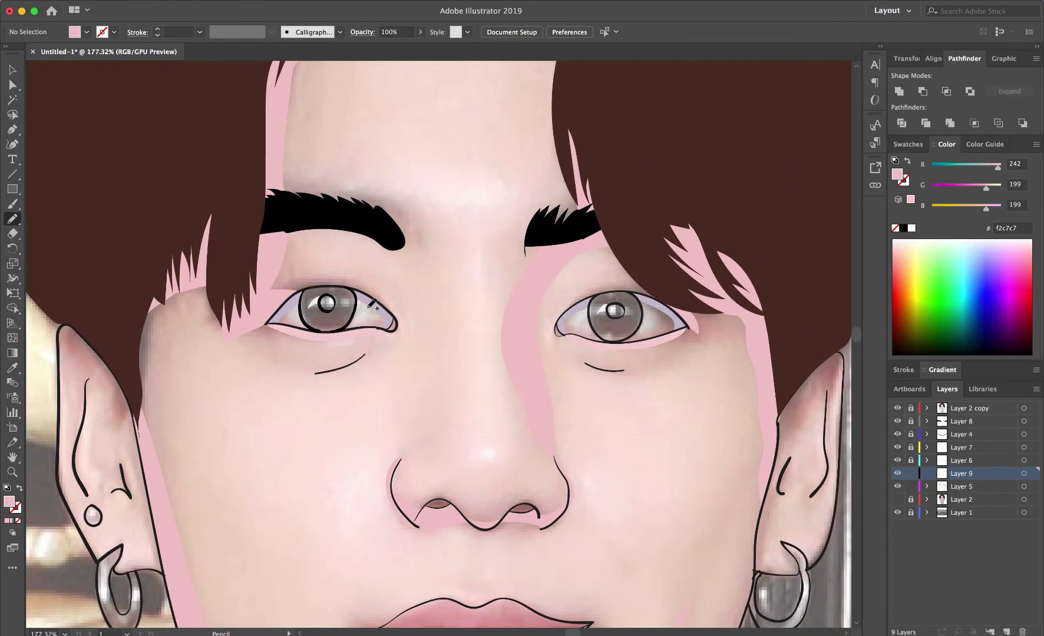
mouse_move(419, 239)
left_mouse_down()
mouse_move(462, 425)
mouse_move(394, 297)
mouse_move(433, 218)
left_mouse_up()
left_click(897, 499)
scroll(469, 358, "up", 2)
scroll(469, 359, "up", 3)
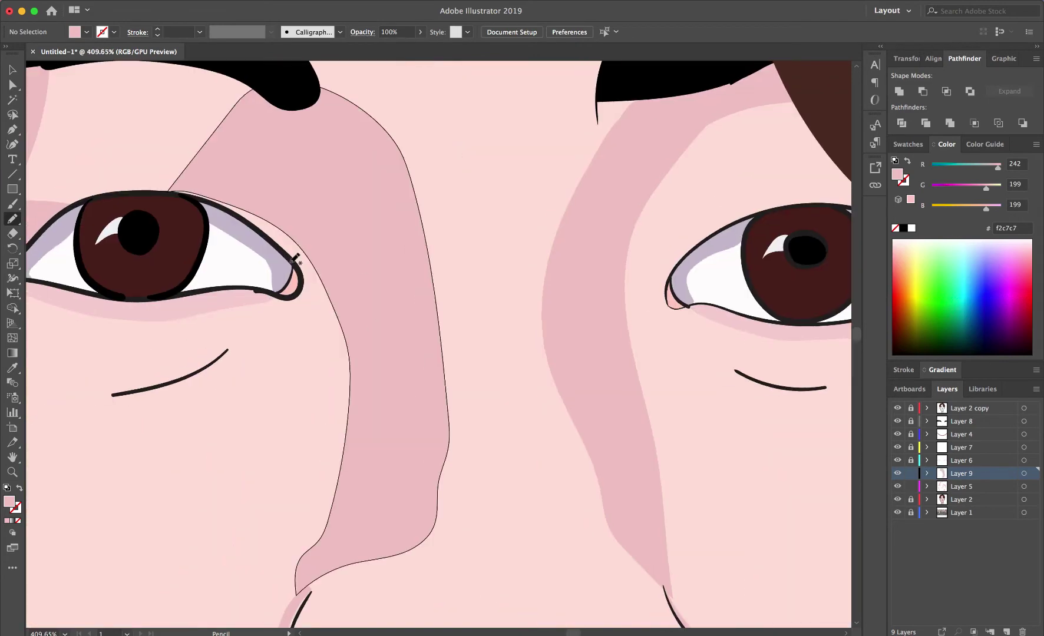
left_click_drag(297, 262, 172, 190)
left_click_drag(304, 270, 299, 264)
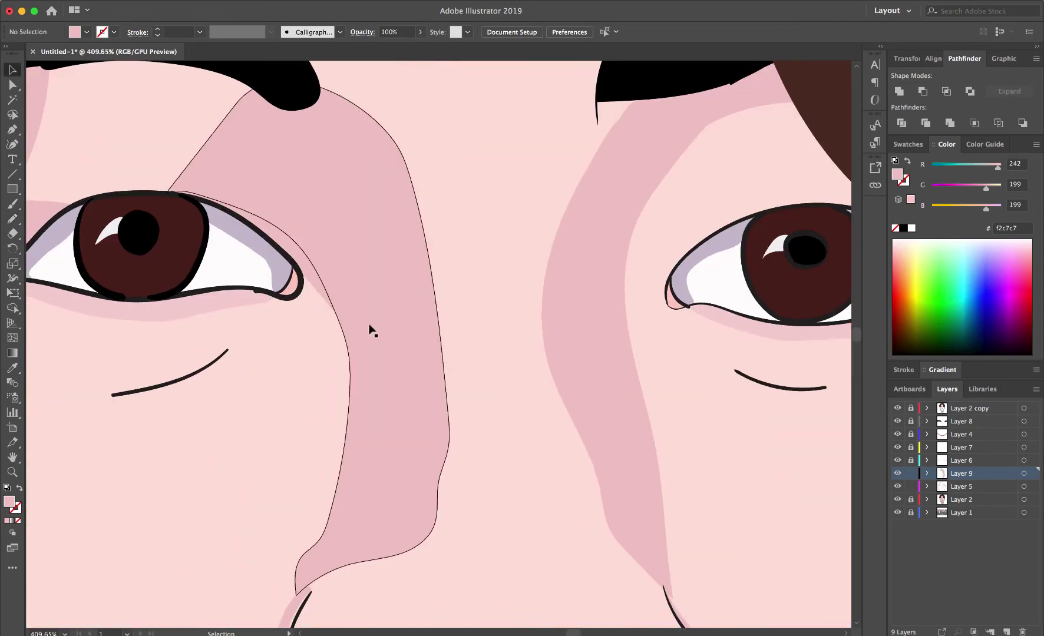
- Fill the nose shadow with pale pink f9d9d9
key("v")
scroll(377, 342, "down", 10)
double_click(391, 391)
double_click(9, 502)
type("f9d9d9")
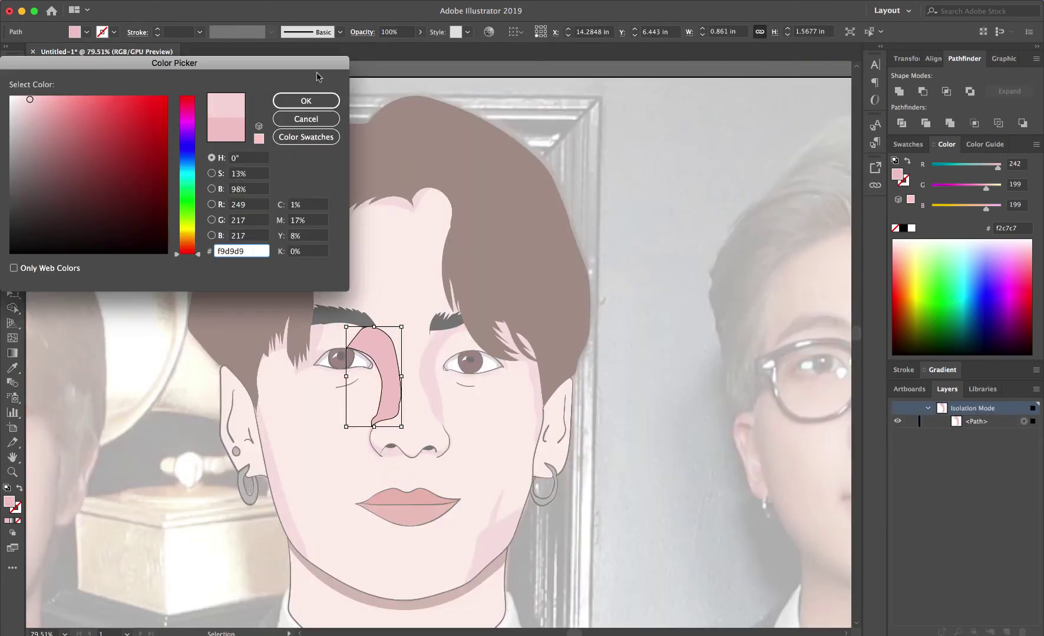
key("Return")
key("Escape")
- Reselect the nose shadow and change its fill to a slightly different pale pink
scroll(410, 370, "down", 5)
scroll(409, 370, "up", 5)
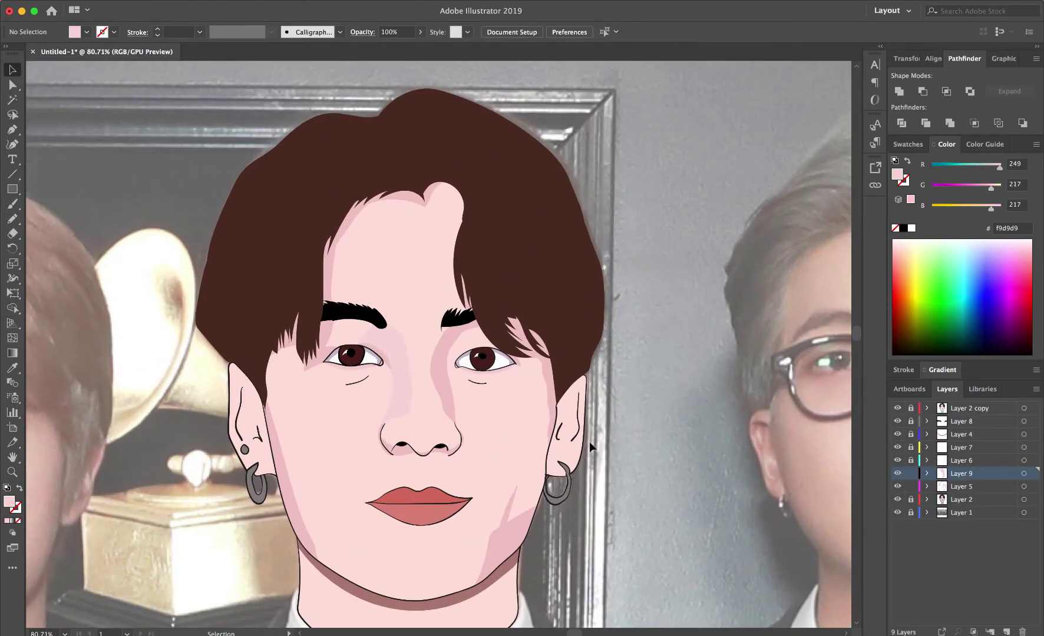
scroll(431, 388, "up", 5)
left_click(389, 415)
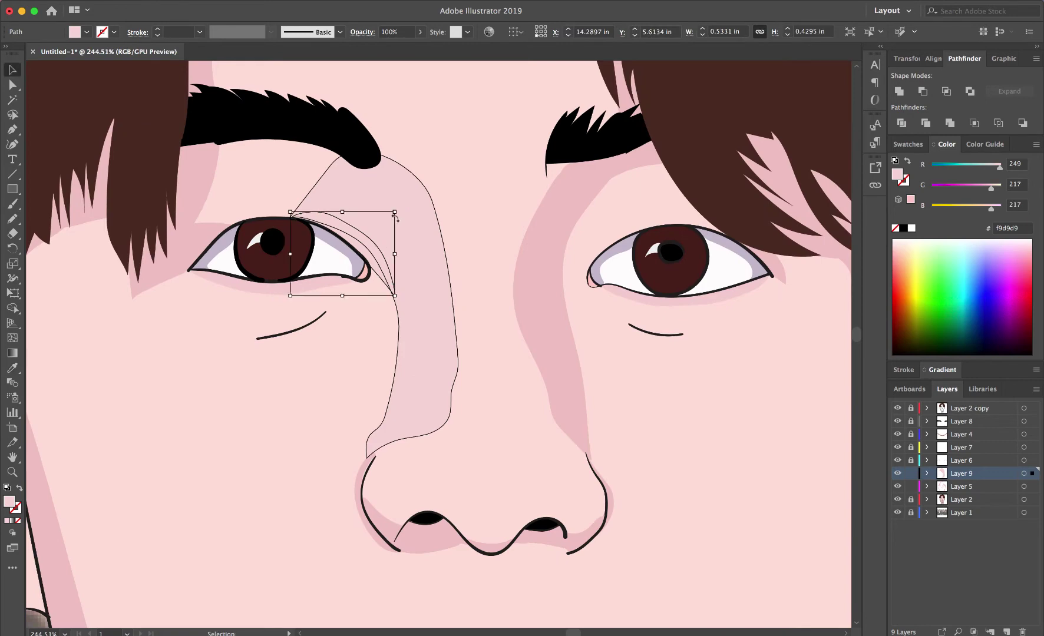
double_click(9, 501)
left_click(31, 99)
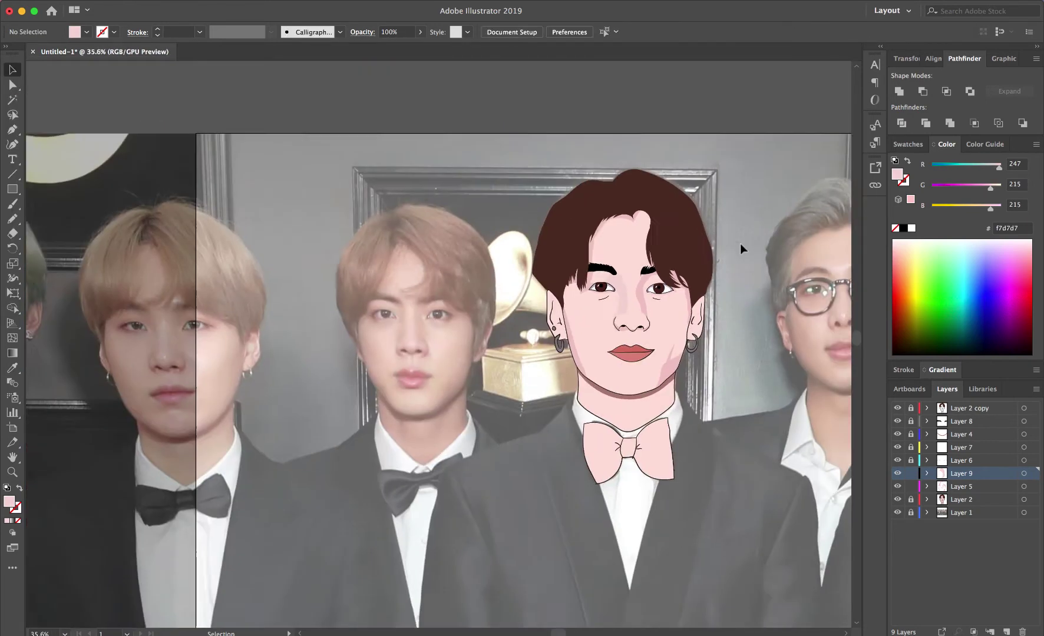
- On a new layer, draw a highlight shape across the lower lip with the Pencil
scroll(532, 304, "up", 5)
scroll(533, 304, "up", 3)
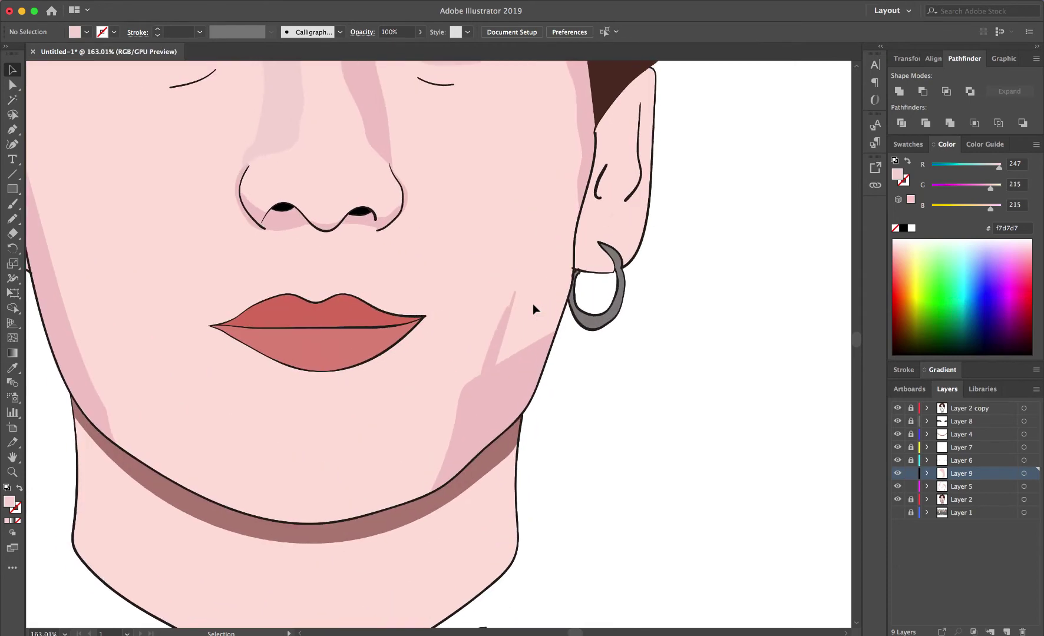
left_click(1007, 631)
key("n")
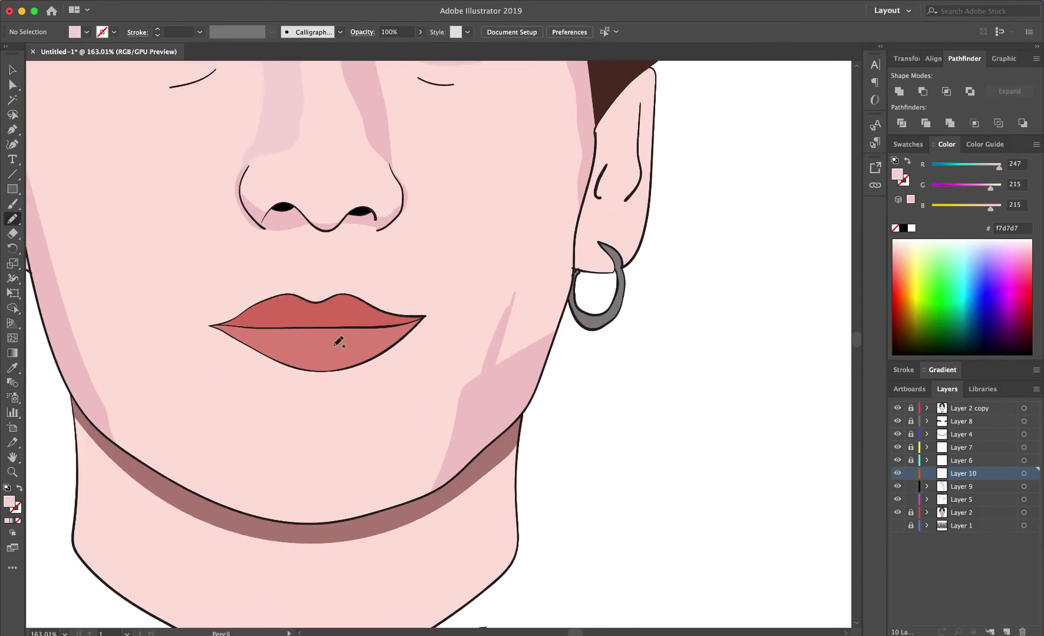
left_click_drag(335, 346, 355, 339)
- Set the lip highlight's fill to light grey eae4e4
scroll(248, 400, "down", 5)
scroll(248, 399, "up", 2)
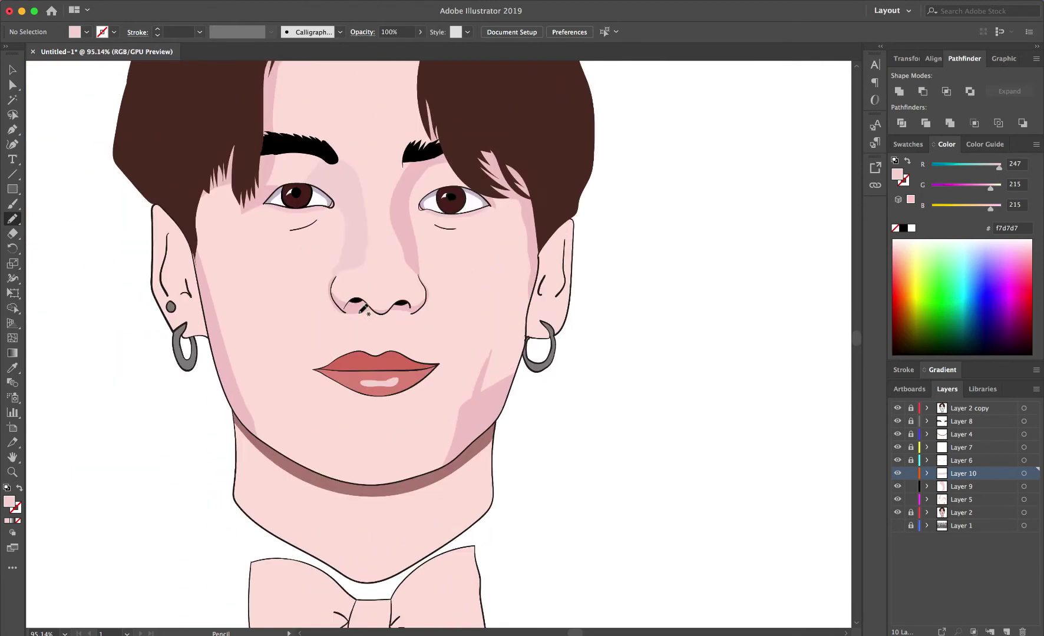
scroll(248, 399, "up", 2)
scroll(248, 399, "up", 1)
double_click(13, 506)
type("f7ebeb")
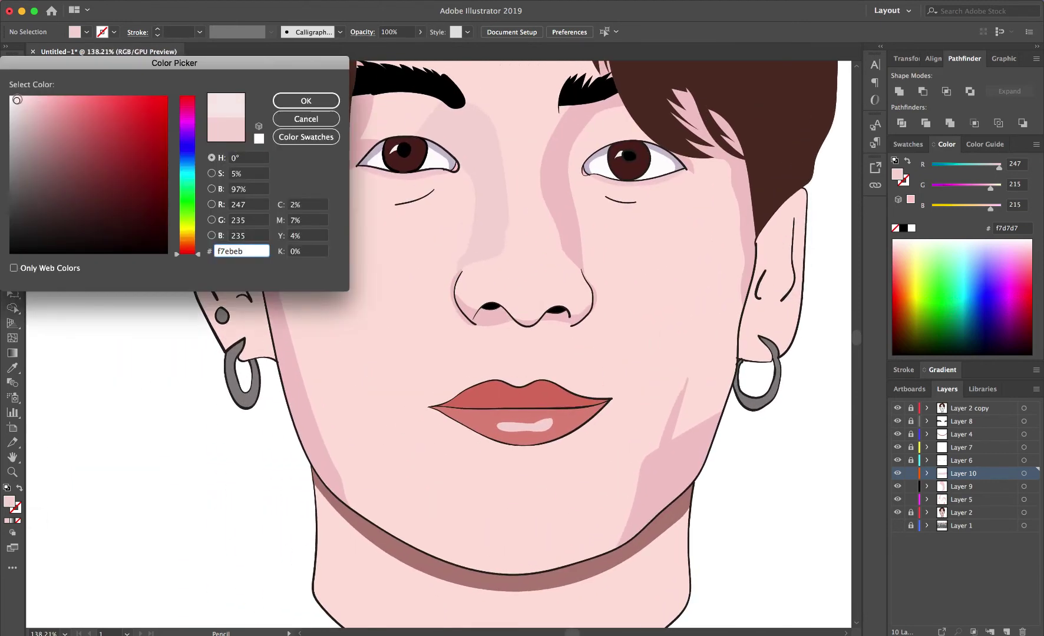
left_click(16, 109)
key("Return")
scroll(232, 318, "up", 3)
- Draw light-grey highlights on the ear stud and the hoop earring
left_click_drag(196, 297, 216, 293)
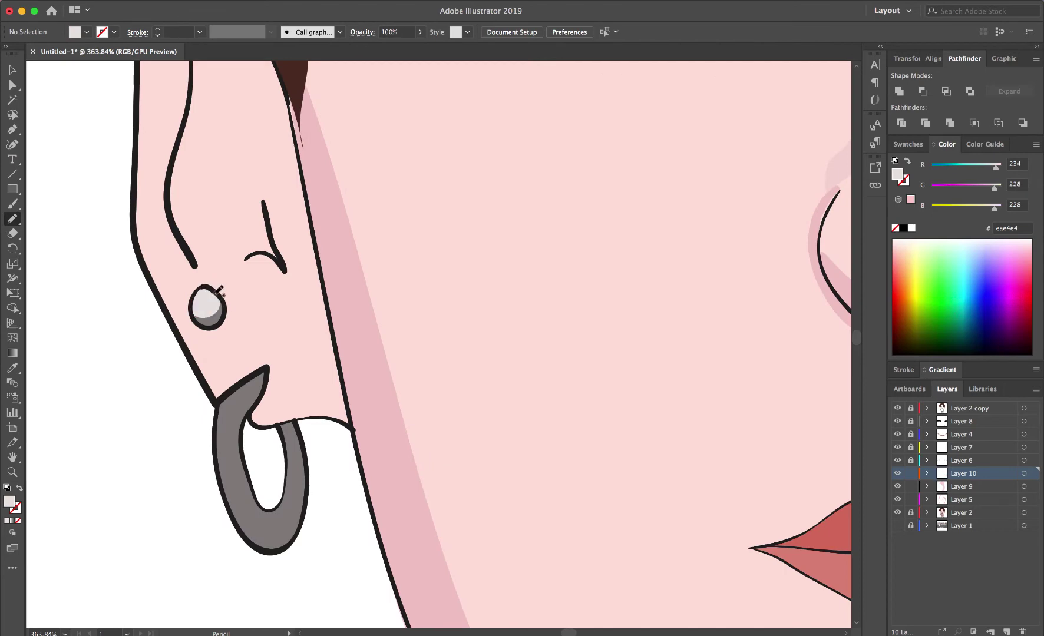
left_click_drag(253, 490, 251, 495)
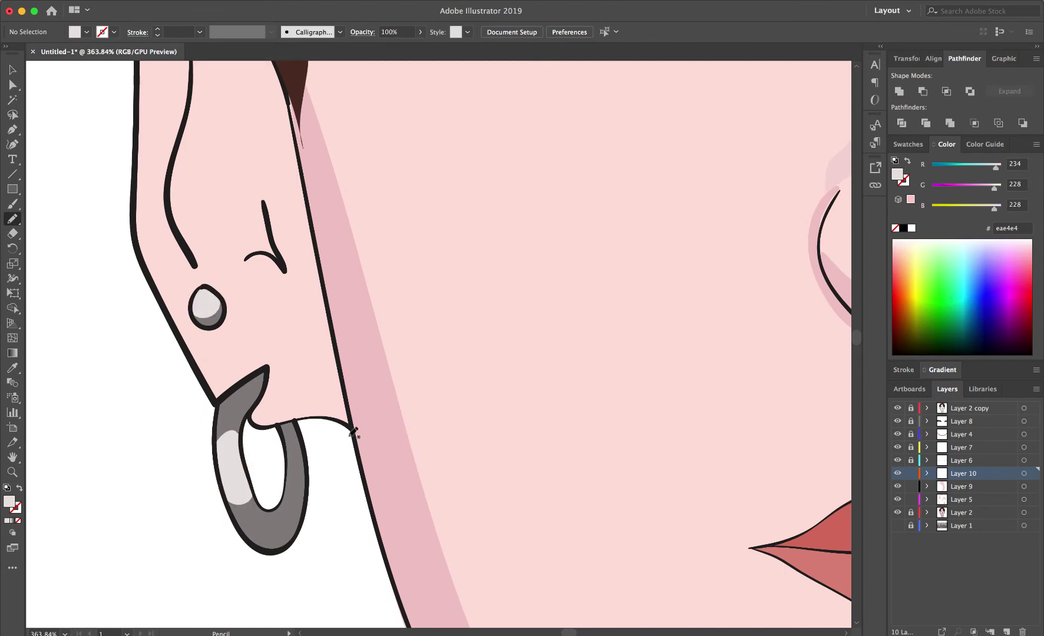
scroll(305, 488, "down", 5)
scroll(377, 406, "down", 2)
scroll(448, 325, "up", 5)
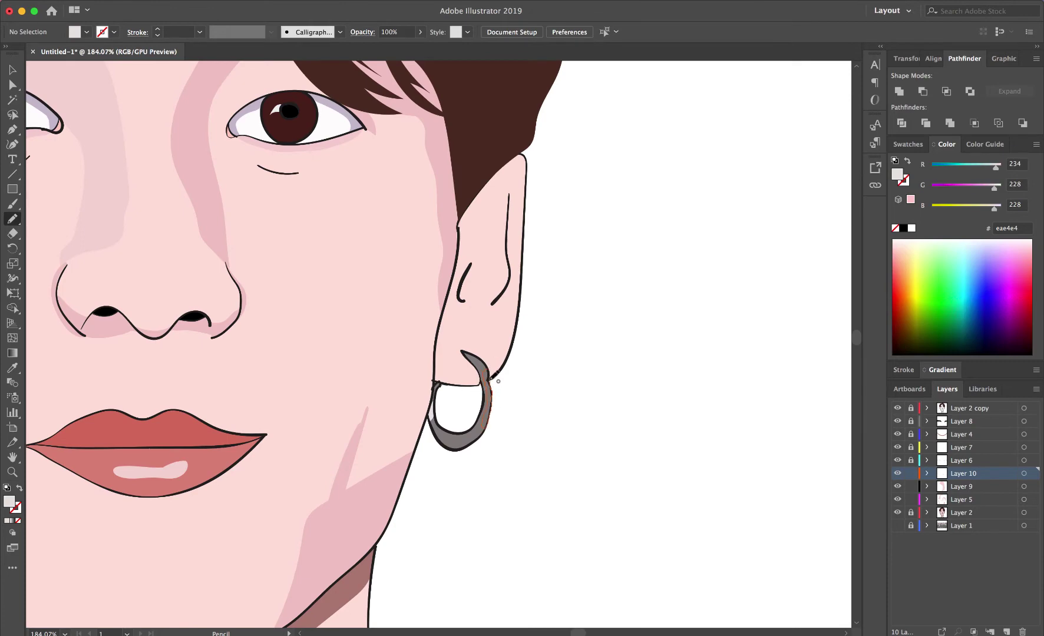
scroll(498, 382, "down", 5)
scroll(412, 354, "down", 3)
- Select the bow tie's right half to recolour its fill
key("v")
left_click(467, 460)
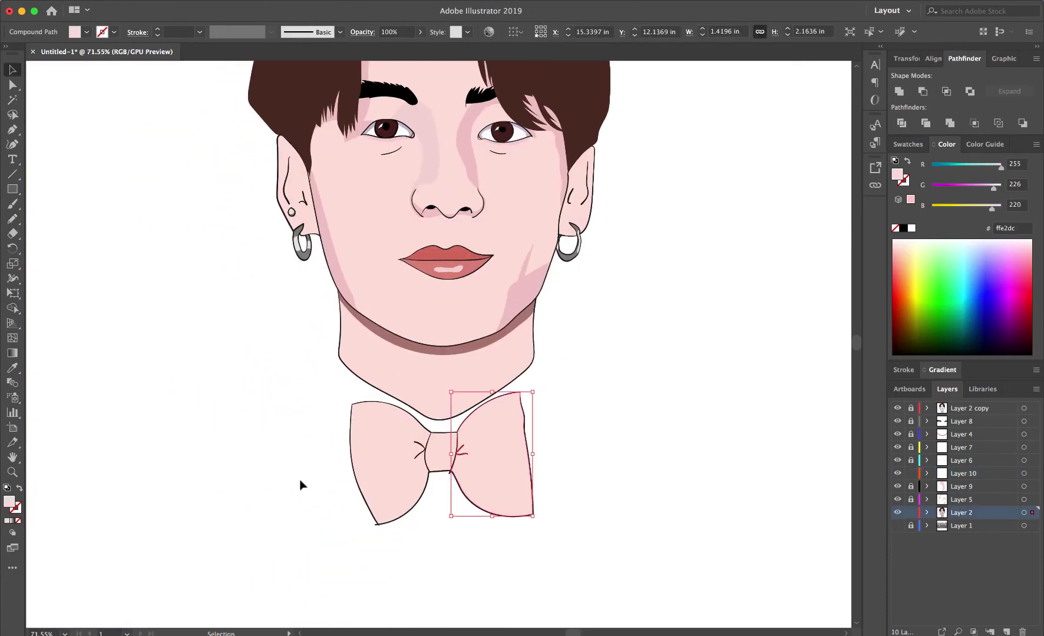
double_click(9, 501)
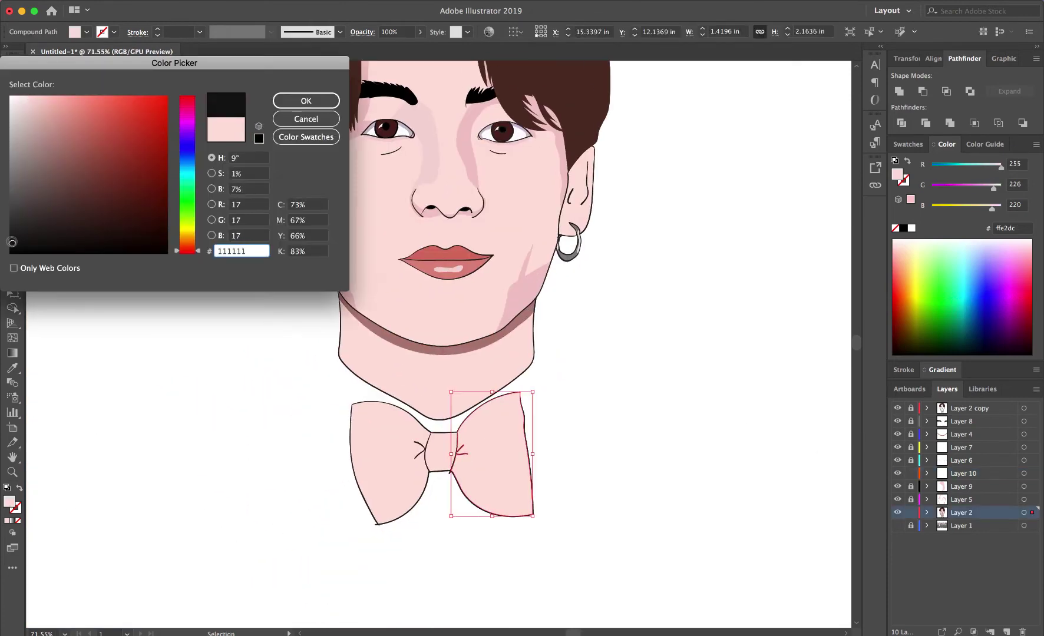
- Fill both halves of the bow tie with near-black 191919
left_click(13, 233)
key("Return")
left_click(389, 472, "shift")
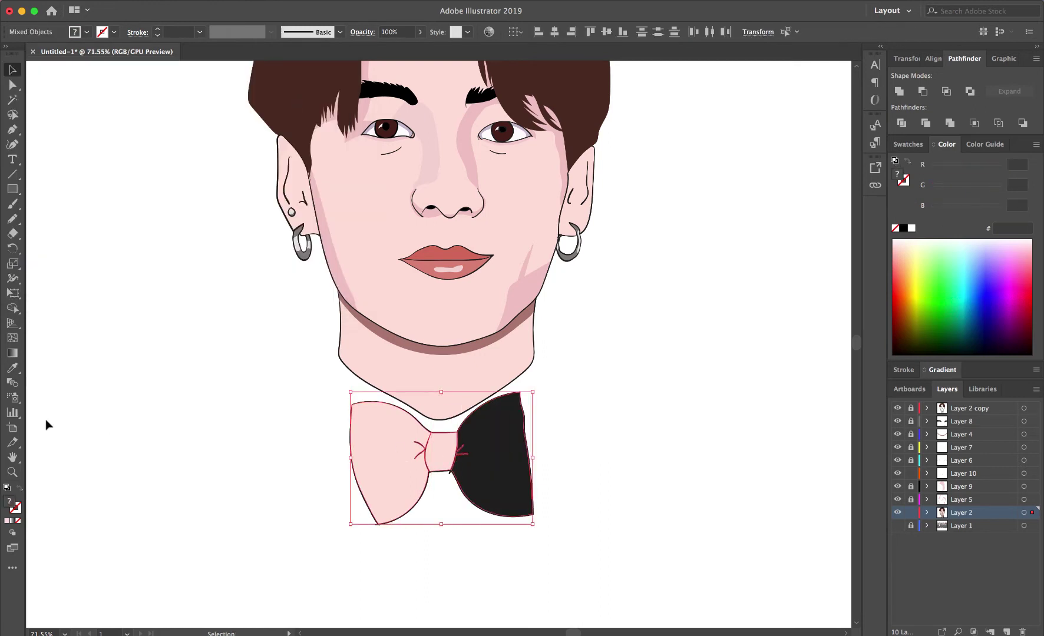
double_click(8, 501)
left_click_drag(11, 223, 11, 239)
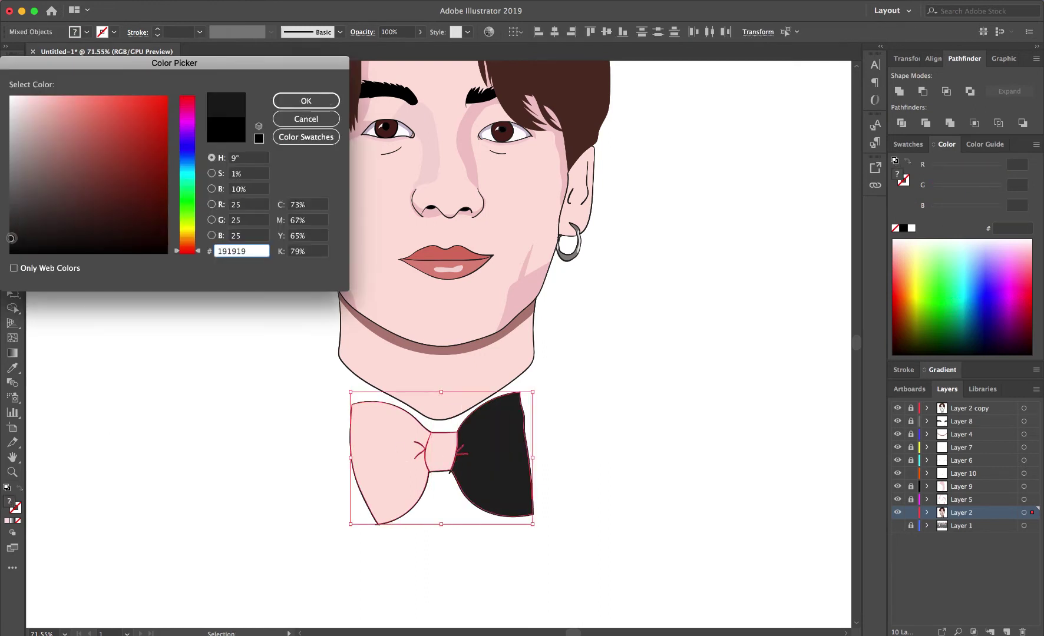
left_click(306, 100)
left_click(574, 436)
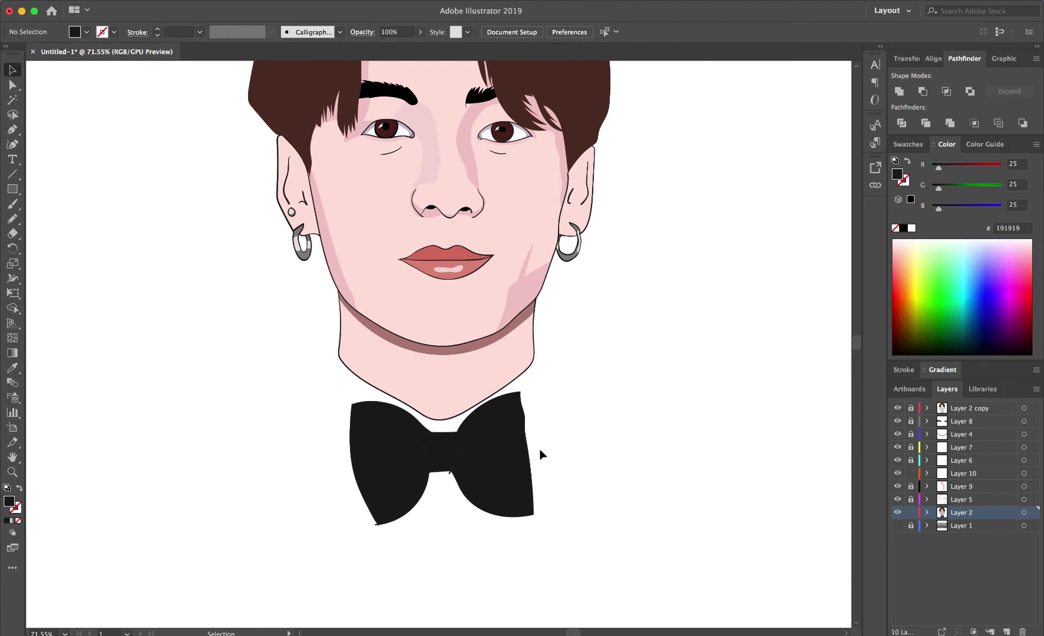
- Add a new layer and set the Pencil fill to dark grey #545352
scroll(450, 436, "up", 4)
scroll(449, 436, "down", 4)
scroll(449, 436, "up", 5)
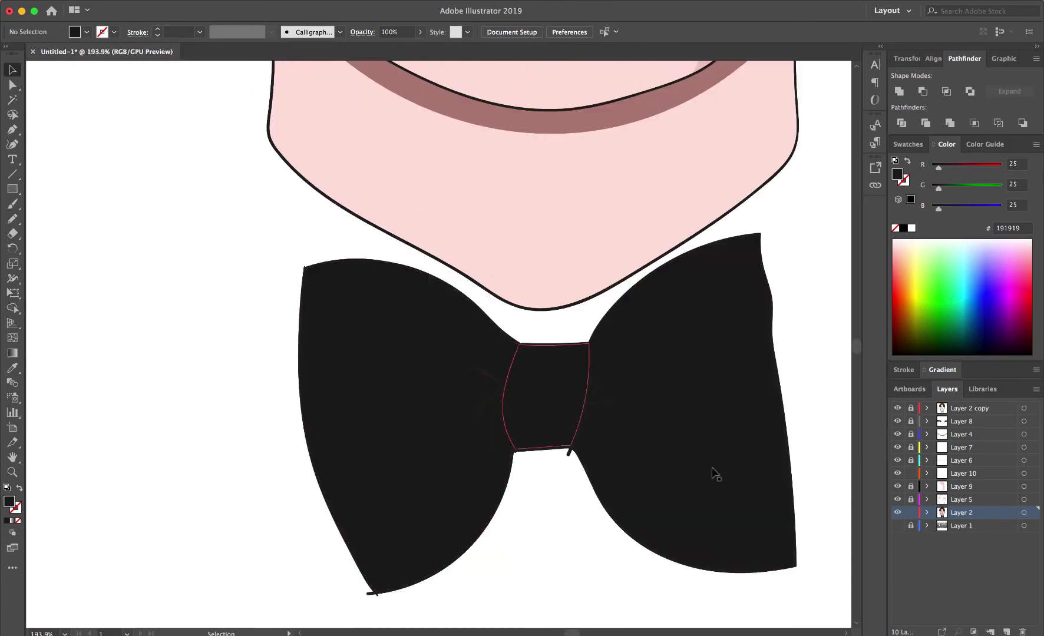
left_click(1007, 632)
key("n")
double_click(9, 501)
mouse_move(53, 235)
left_mouse_down()
mouse_move(13, 215)
mouse_move(12, 201)
left_mouse_up()
key("Return")
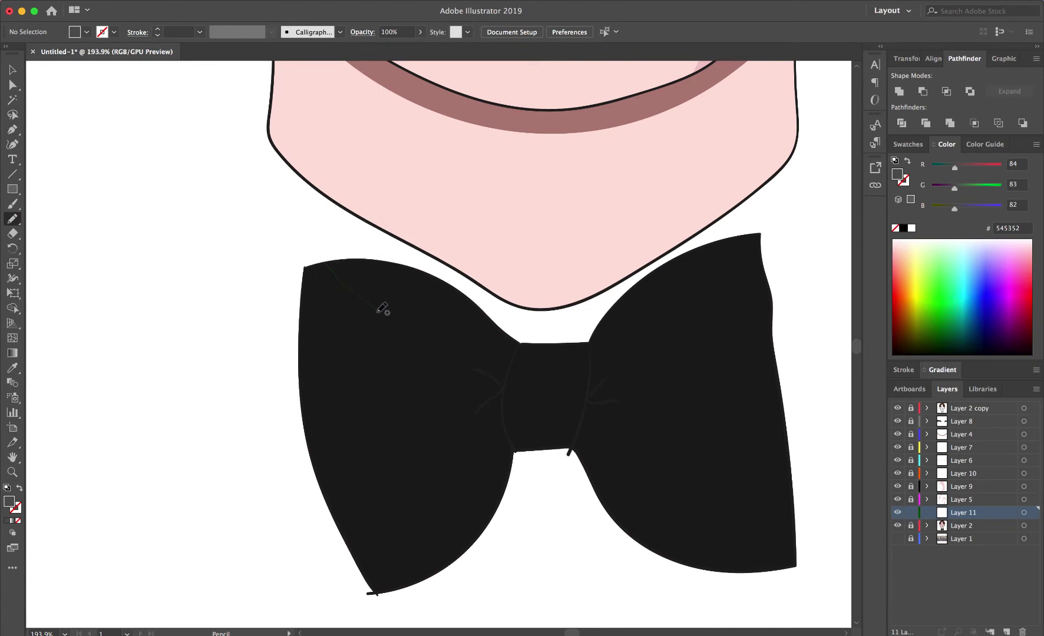
- Draw grey highlights on the left bow lobe, deleting one unwanted curved shape
left_click_drag(308, 269, 306, 268)
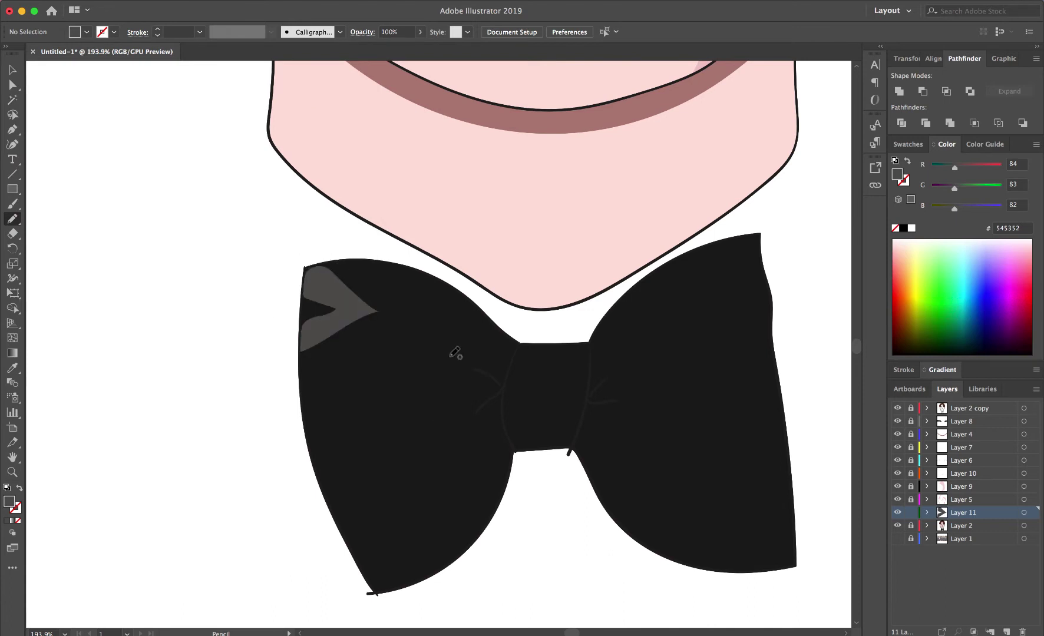
left_click_drag(309, 372, 510, 392)
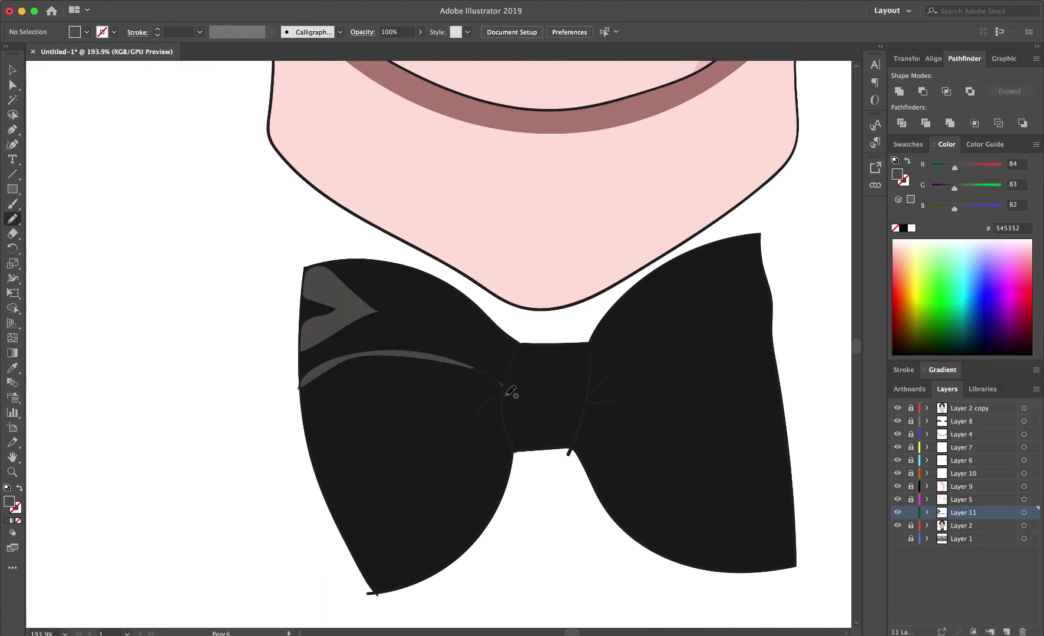
scroll(425, 343, "down", 2)
scroll(426, 343, "up", 3)
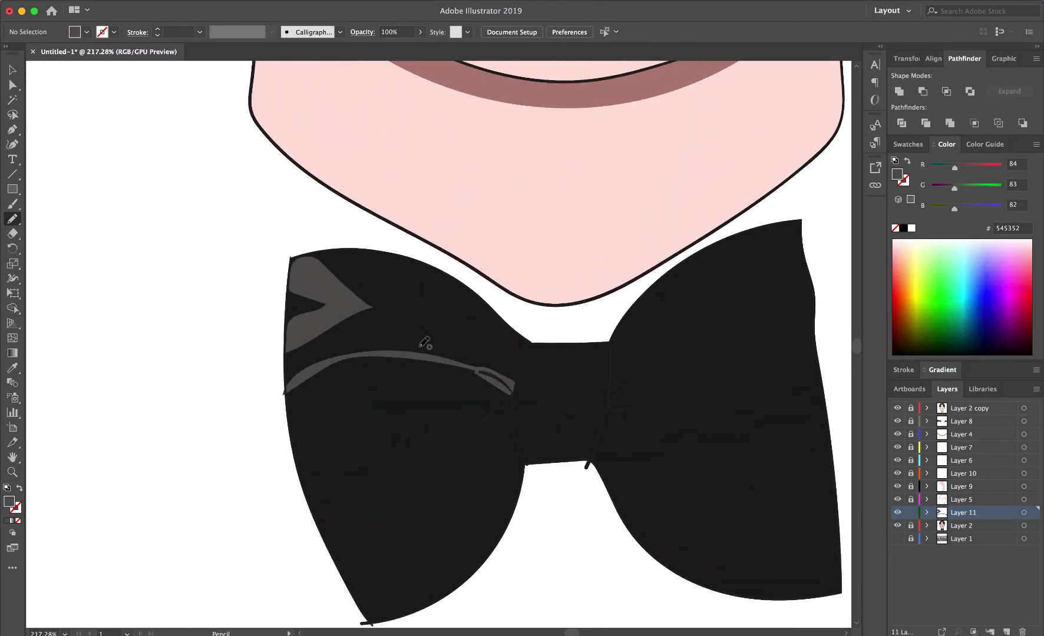
key("v")
left_click(411, 361)
key("Delete")
key("n")
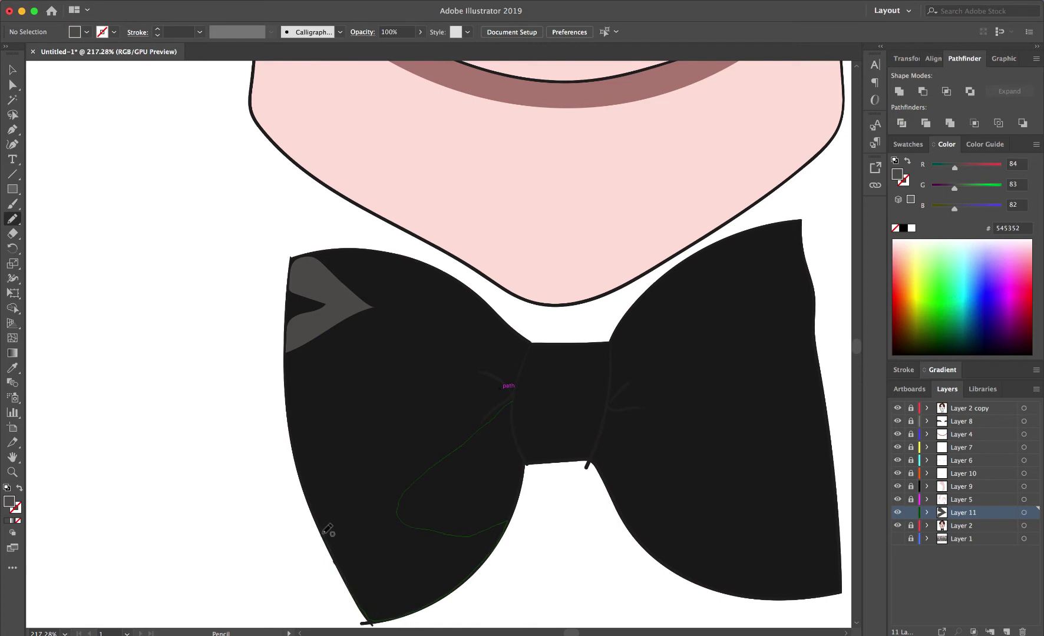
- Add grey highlights on the lower-left lobe and along its upper edge
left_click_drag(500, 402, 503, 403)
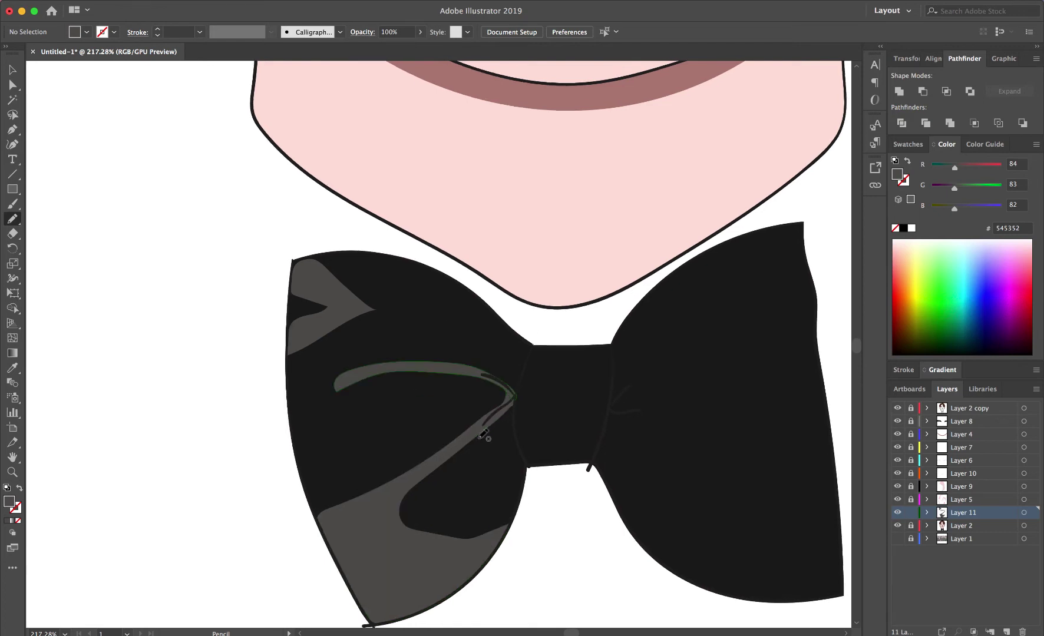
scroll(405, 410, "down", 1)
left_click_drag(310, 379, 335, 341)
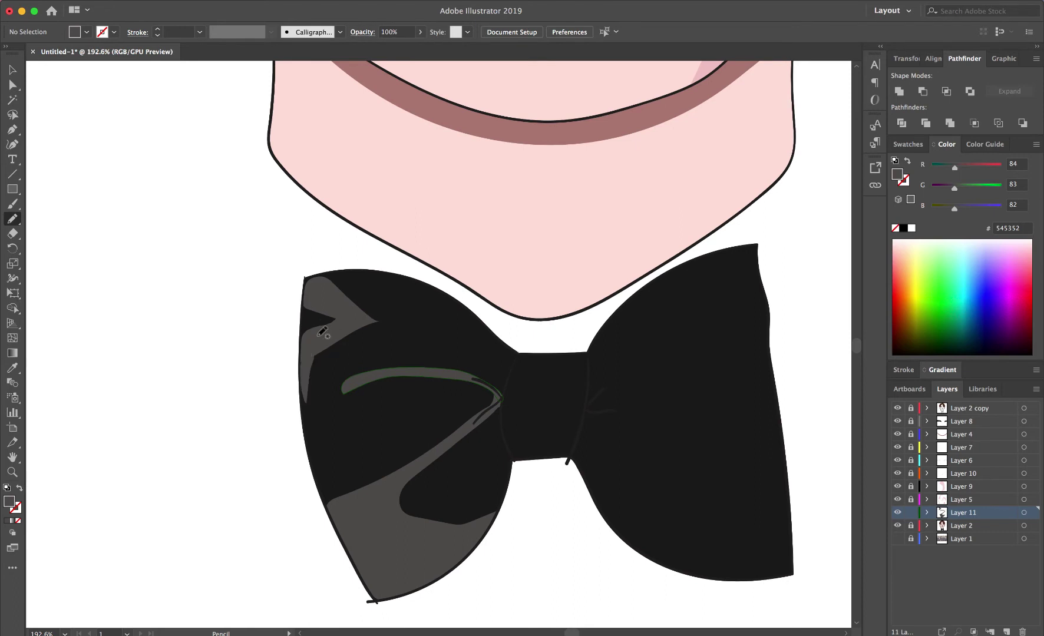
scroll(323, 413, "down", 1)
scroll(350, 422, "down", 8)
scroll(361, 407, "right", 5)
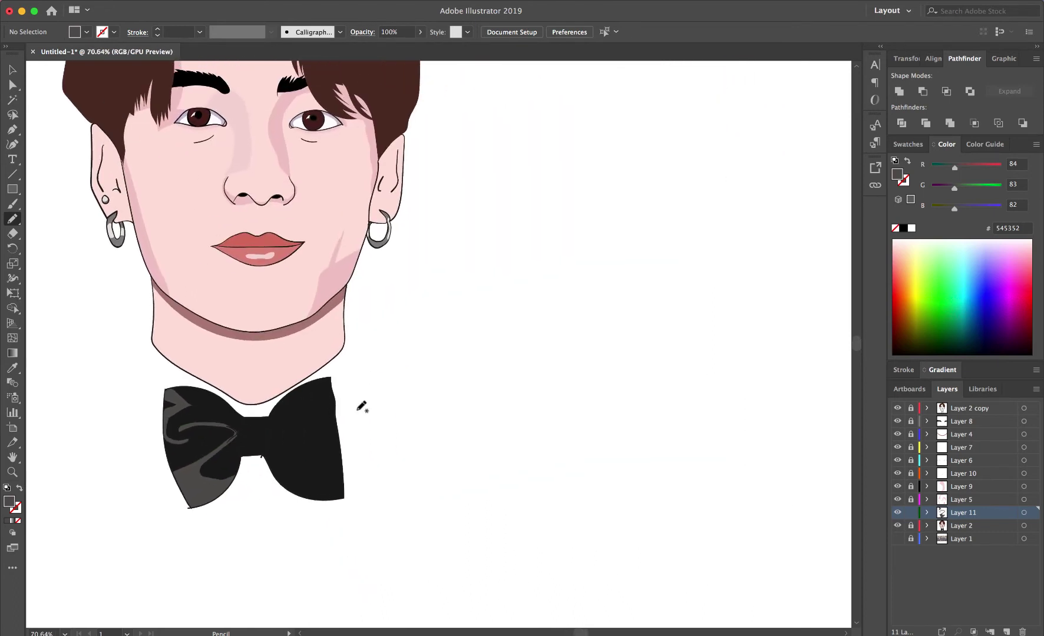
scroll(288, 406, "up", 10)
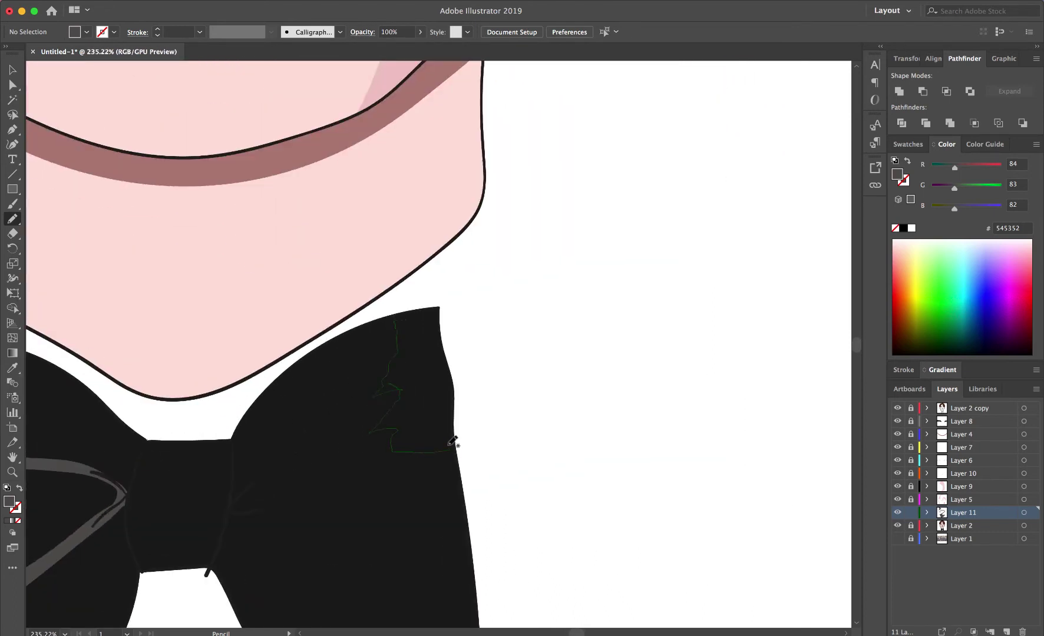
- Draw two grey highlights on the right bow lobe
left_click_drag(453, 441, 455, 407)
scroll(304, 351, "down", 4)
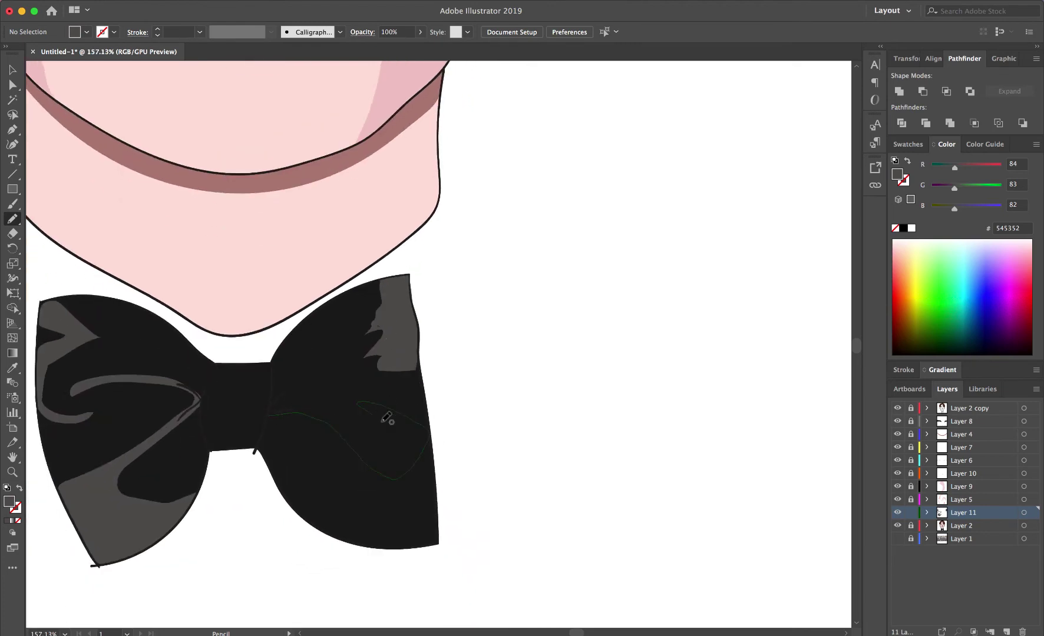
left_click_drag(278, 412, 276, 411)
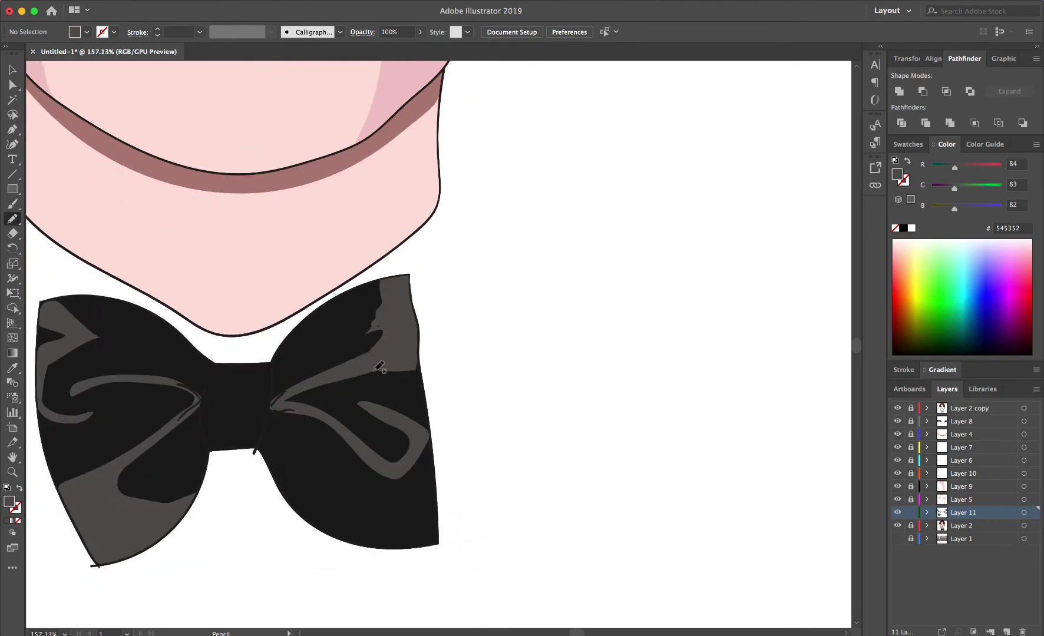
scroll(384, 366, "down", 2)
scroll(385, 365, "down", 3)
scroll(387, 358, "down", 3)
- On a new layer, set the Paintbrush to a black 000000 stroke with no fill
key("ctrl+l")
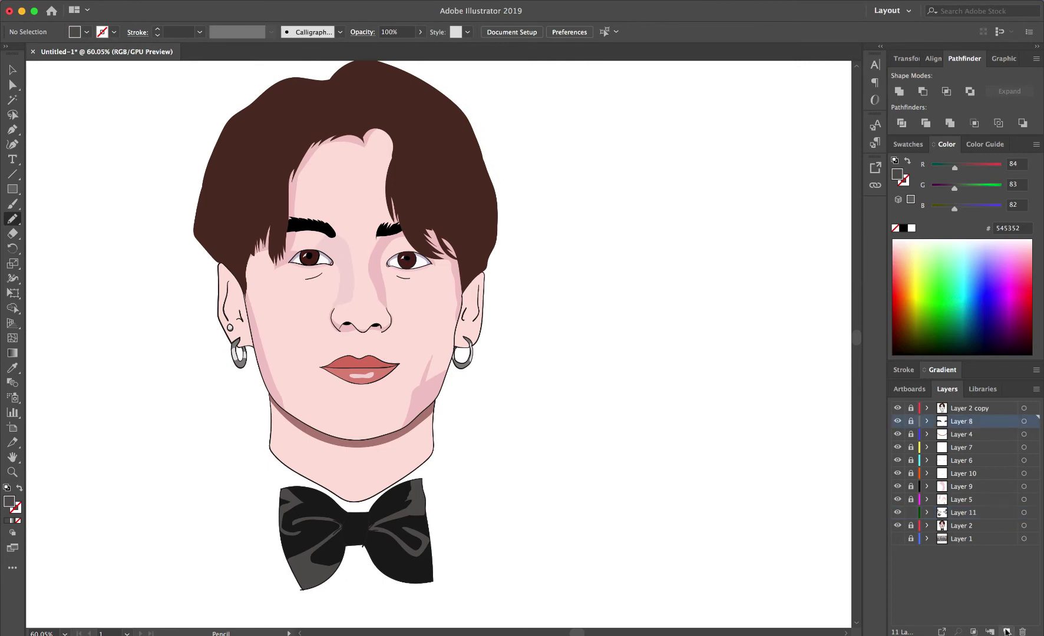
scroll(328, 309, "up", 1)
key("b")
double_click(9, 502)
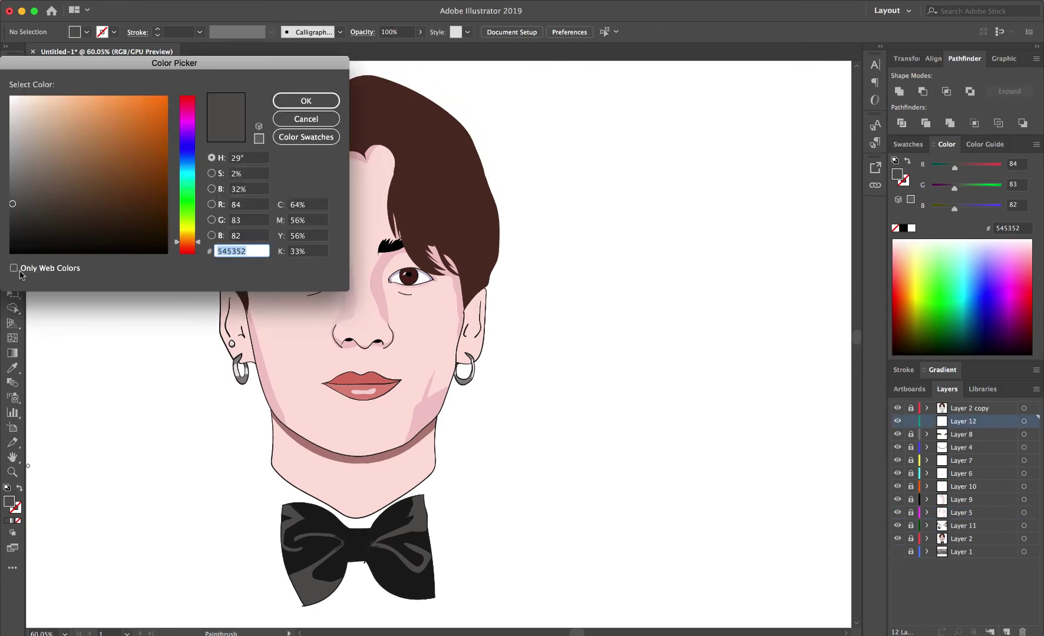
type("000000")
key("Return")
scroll(306, 214, "up", 5)
key("shift+x")
- Paint fine hair strokes along the right eyebrow's top edge
mouse_move(585, 315)
left_mouse_down()
mouse_move(592, 299)
mouse_move(607, 304)
left_mouse_up()
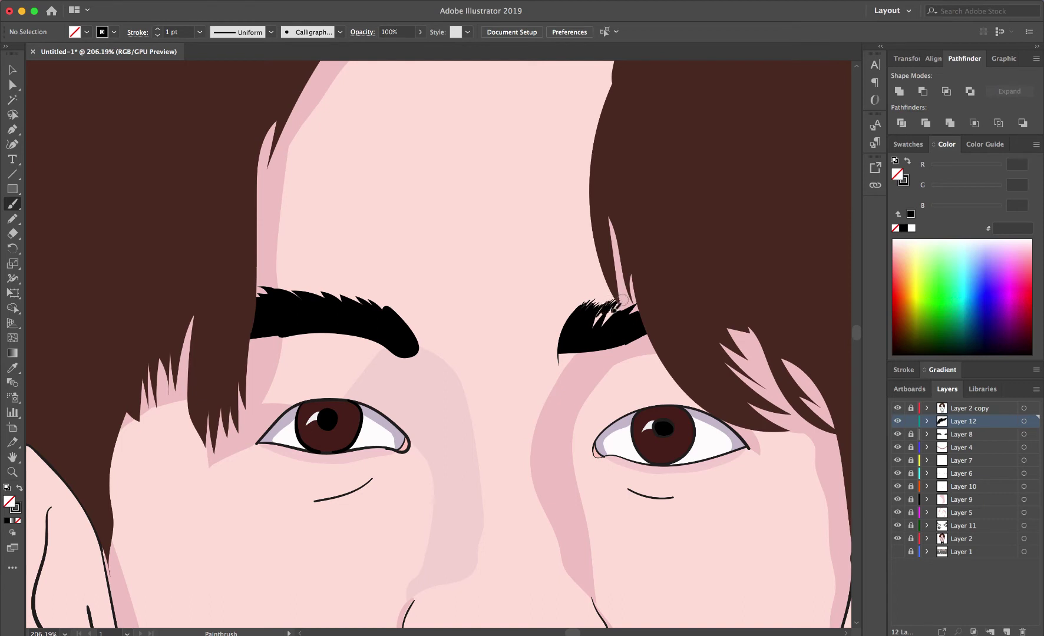
scroll(634, 317, "up", 5)
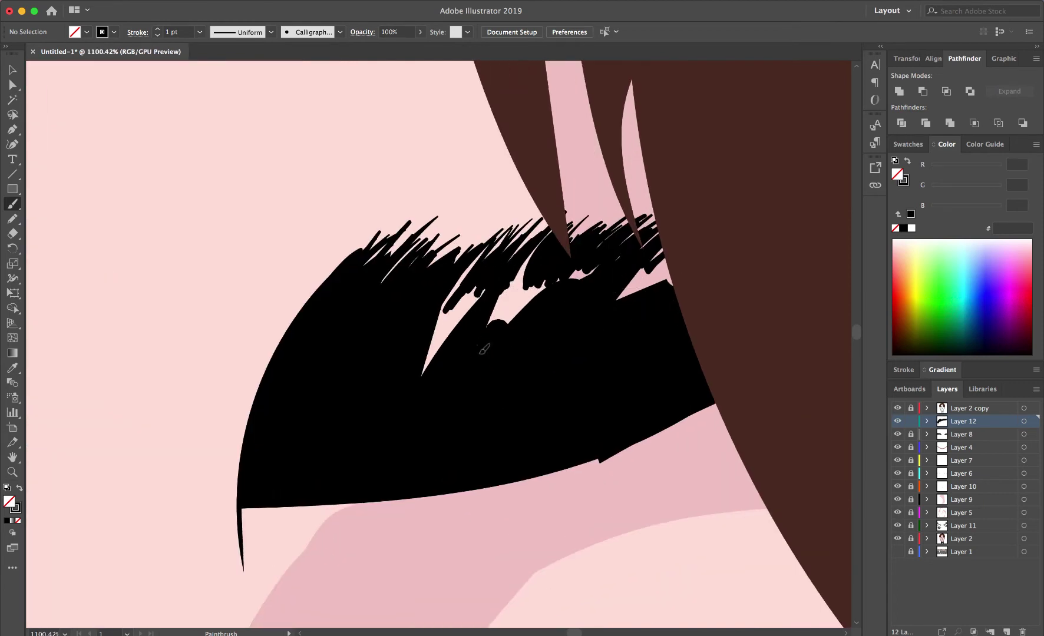
left_click_drag(492, 321, 530, 286)
left_click_drag(625, 297, 660, 271)
left_click_drag(510, 285, 528, 259)
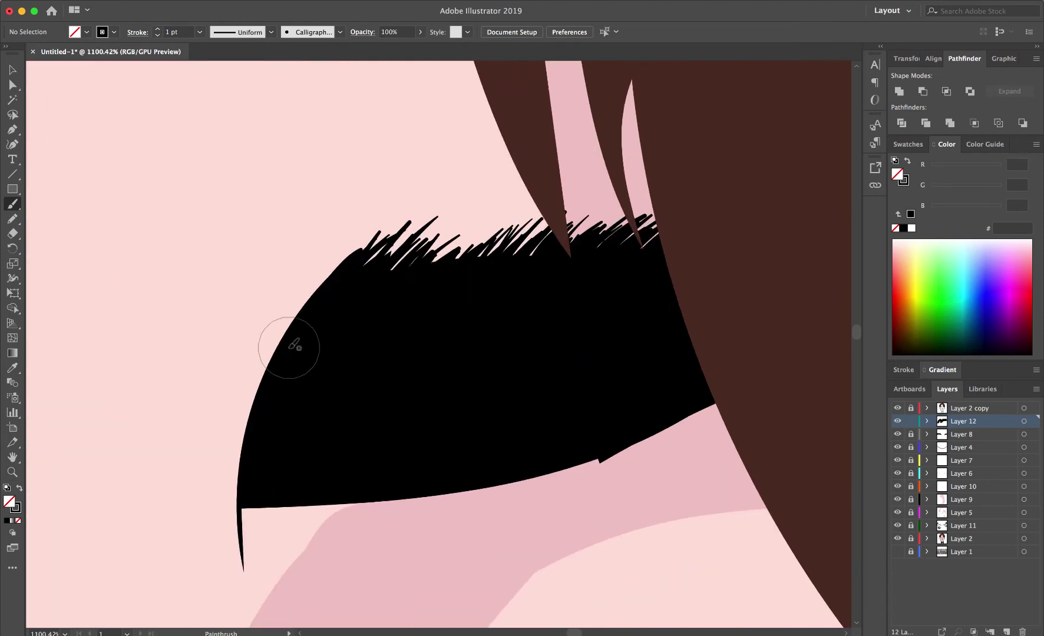
scroll(297, 342, "down", 5)
- Paint thin hair strokes along the left eyebrow's top edge
left_click_drag(227, 293, 389, 330)
left_click_drag(330, 301, 392, 330)
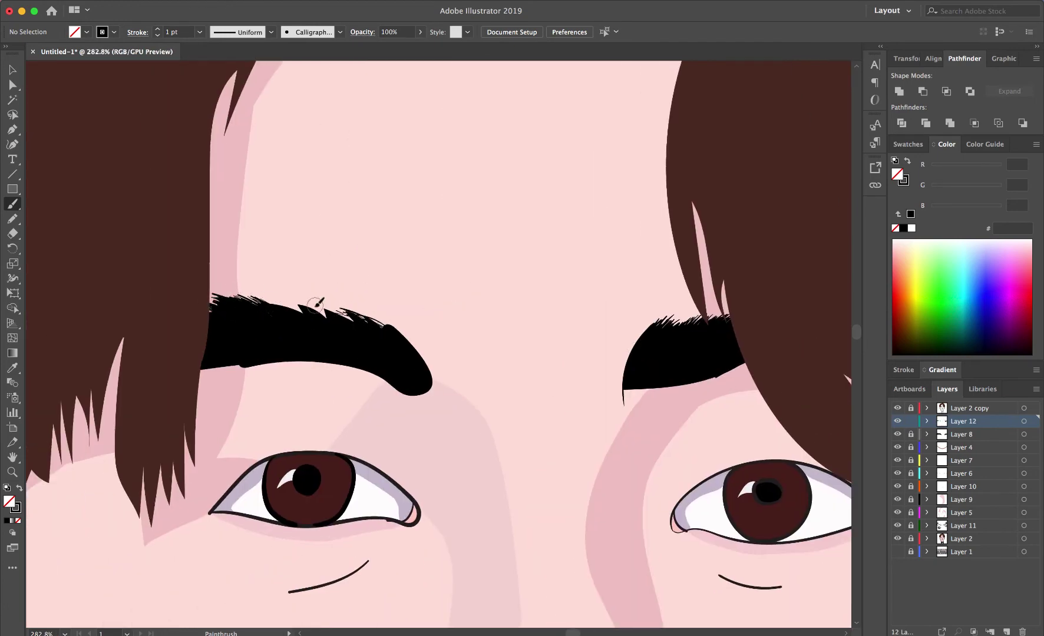
left_click_drag(292, 299, 362, 323)
scroll(330, 296, "up", 5)
left_click_drag(363, 253, 460, 334)
left_click_drag(436, 259, 518, 353)
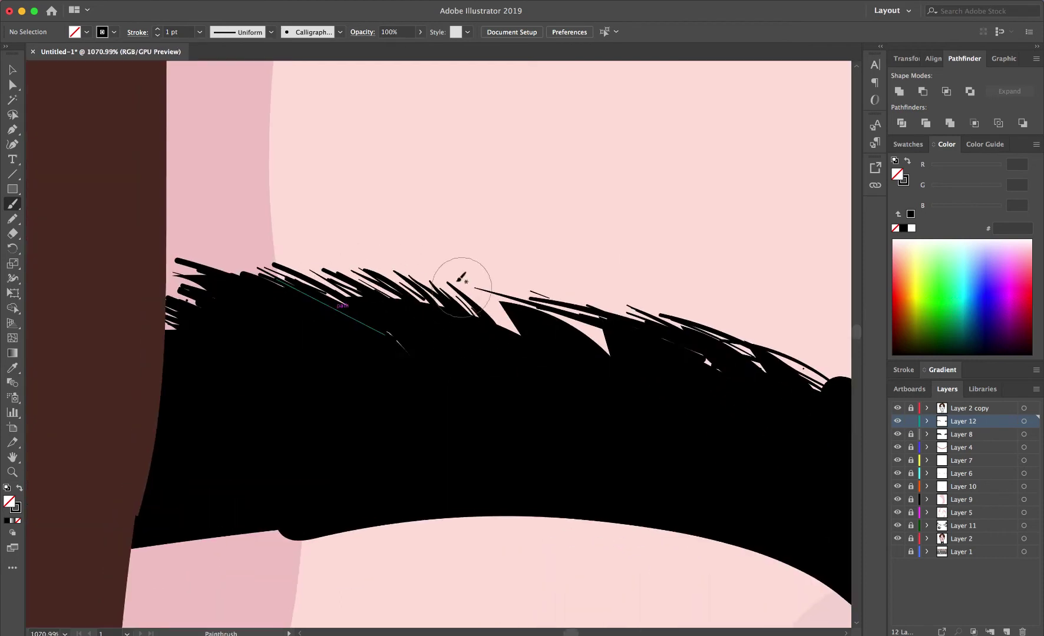
left_click_drag(475, 265, 518, 330)
left_click_drag(507, 283, 560, 321)
mouse_move(554, 282)
left_mouse_down()
mouse_move(601, 342)
mouse_move(639, 301)
mouse_move(700, 303)
mouse_move(806, 382)
left_mouse_up()
- Undo a stray blob and add two more eyebrow hair strokes
key("cmd+z")
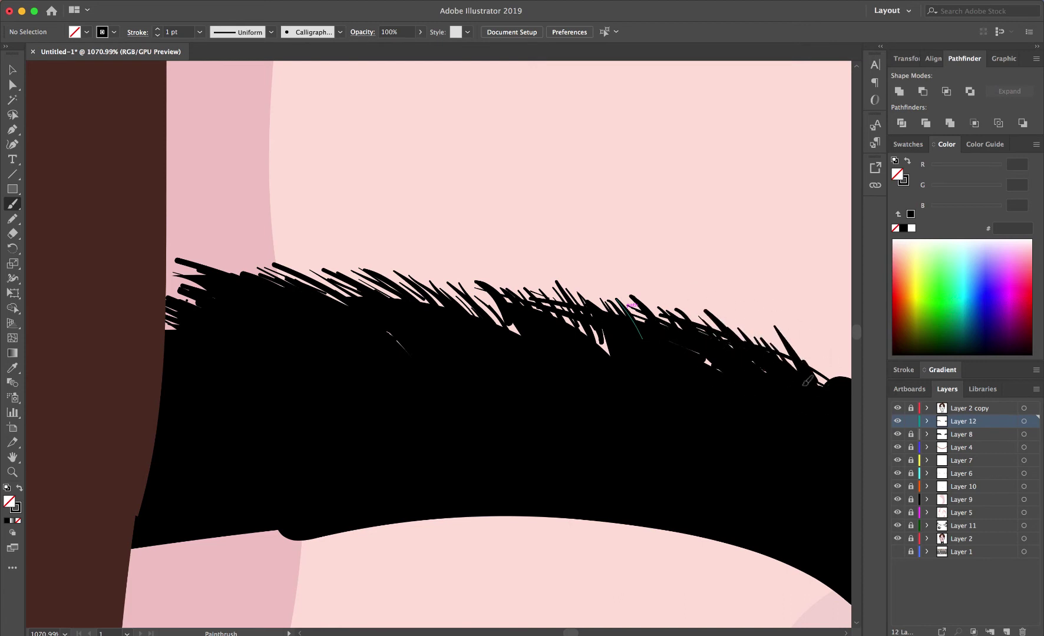
left_click_drag(459, 297, 506, 328)
left_click_drag(302, 298, 499, 306)
scroll(572, 277, "down", 10)
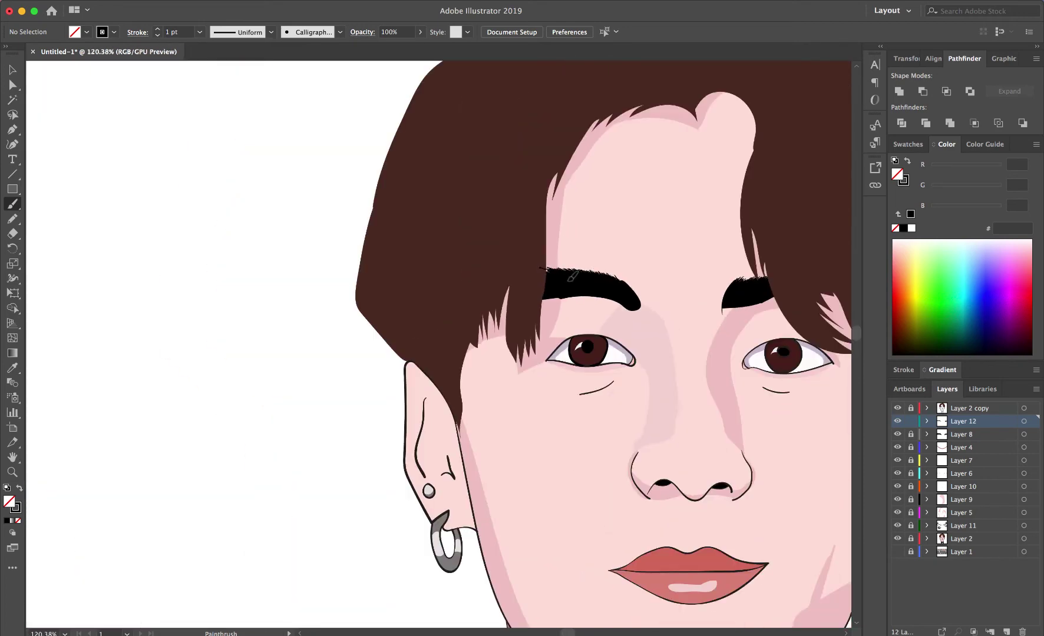
scroll(615, 270, "right", 5)
- Change the eyebrow hair stroke colour to dark grey 2d2d2d
double_click(20, 507)
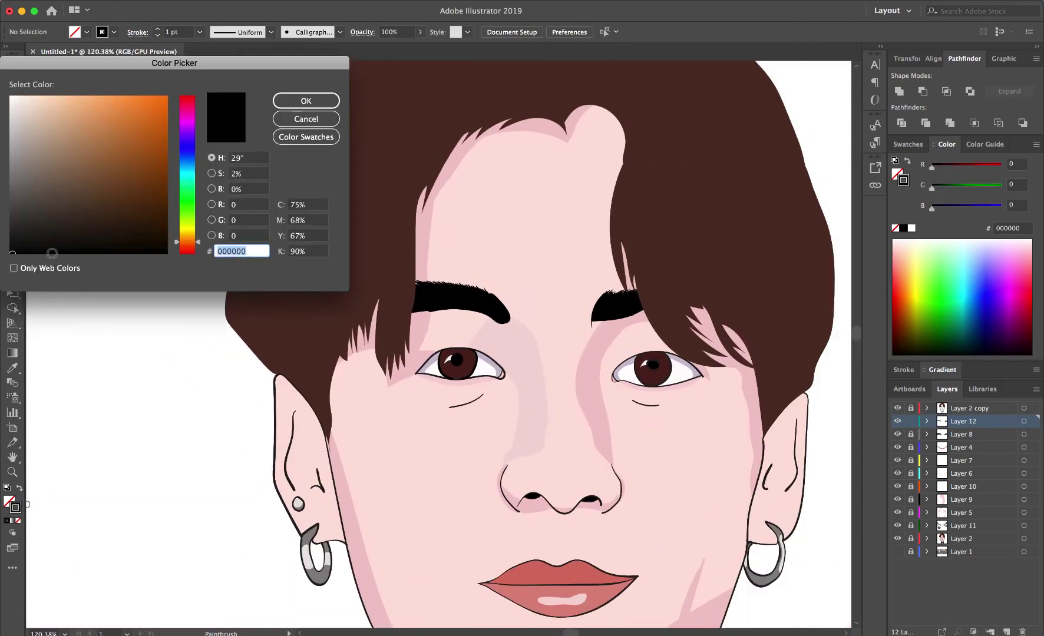
type("2d2d2d")
key("Return")
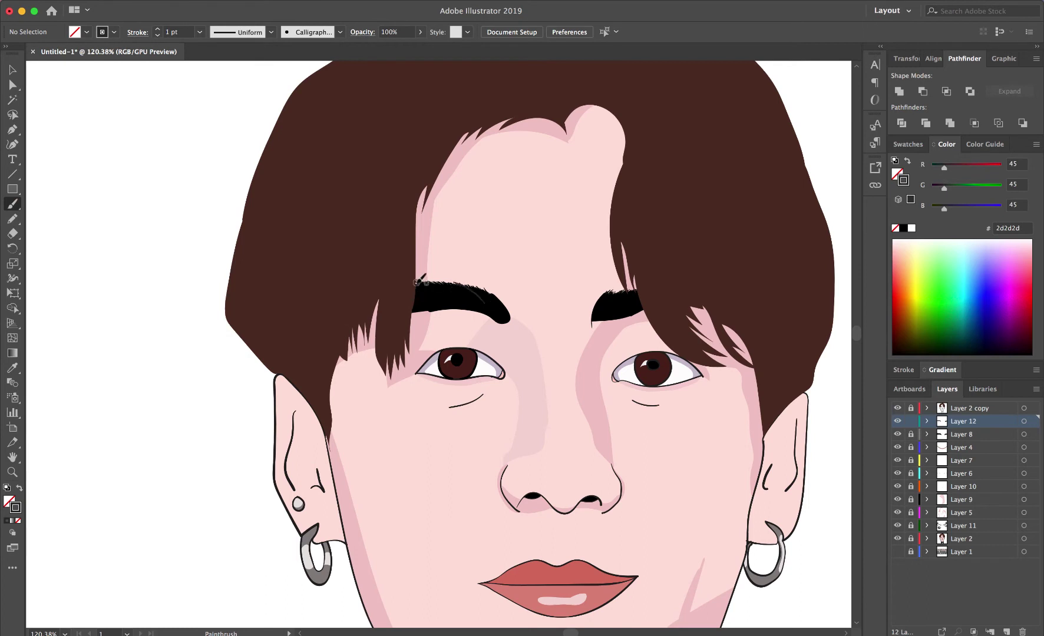
key("v")
scroll(502, 290, "down", 2)
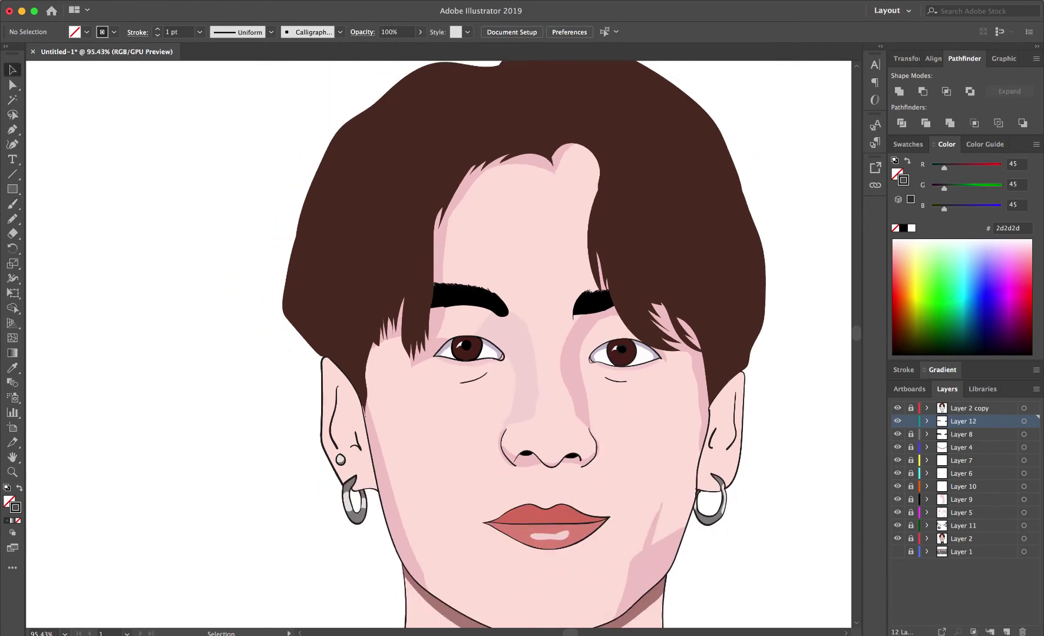
scroll(490, 436, "down", 2)
- Apply a linear gradient to the stroke with both end stops sampled from the hair's brown
left_click(12, 353)
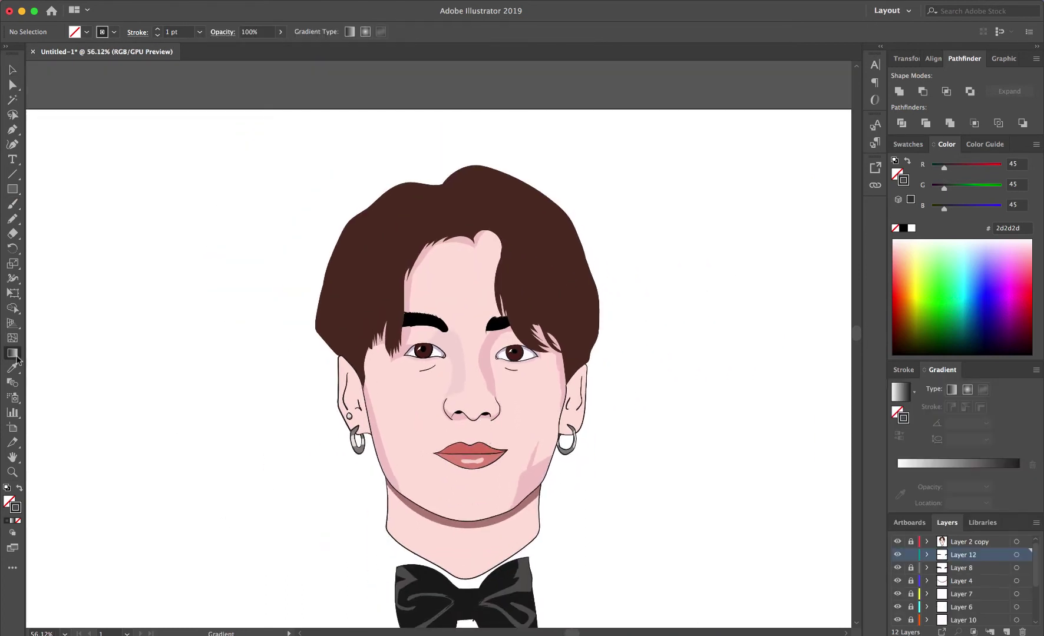
left_click(1002, 463)
double_click(1019, 471)
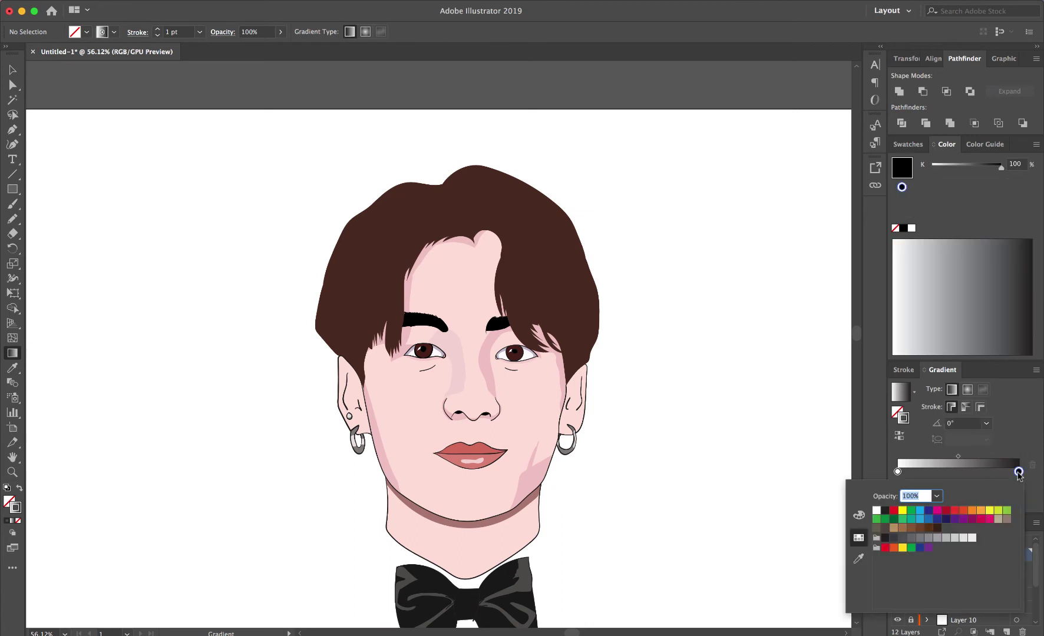
left_click(1020, 474)
double_click(1019, 471)
left_click(901, 493)
left_click(531, 236)
double_click(898, 472)
left_click(901, 494)
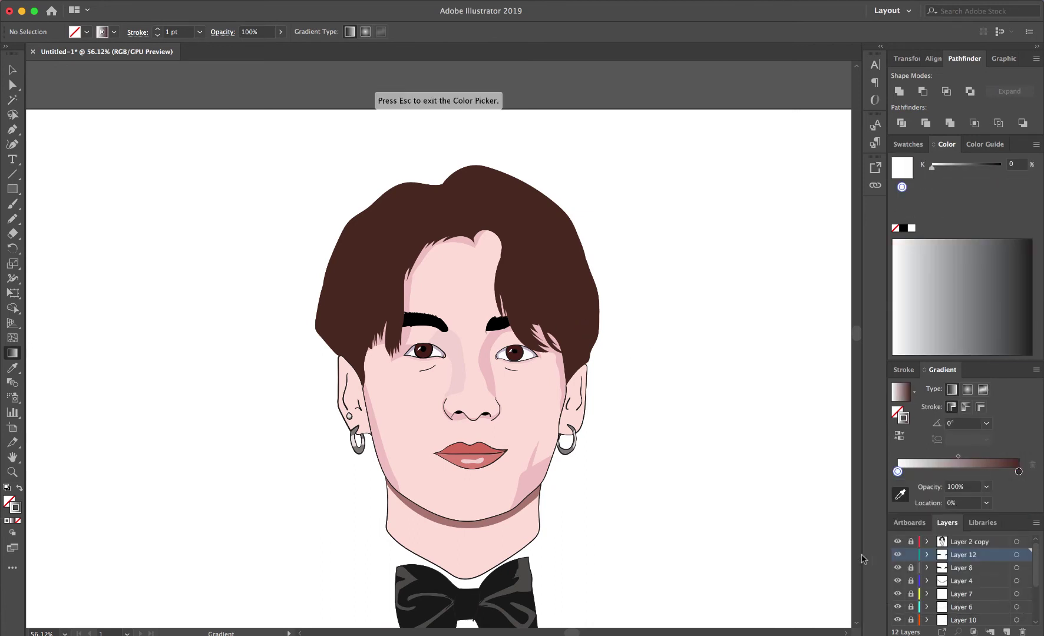
left_click(531, 236)
- Add a pale pink middle gradient stop and pull the midpoints toward it
left_click(959, 472)
double_click(959, 472)
left_click(858, 515)
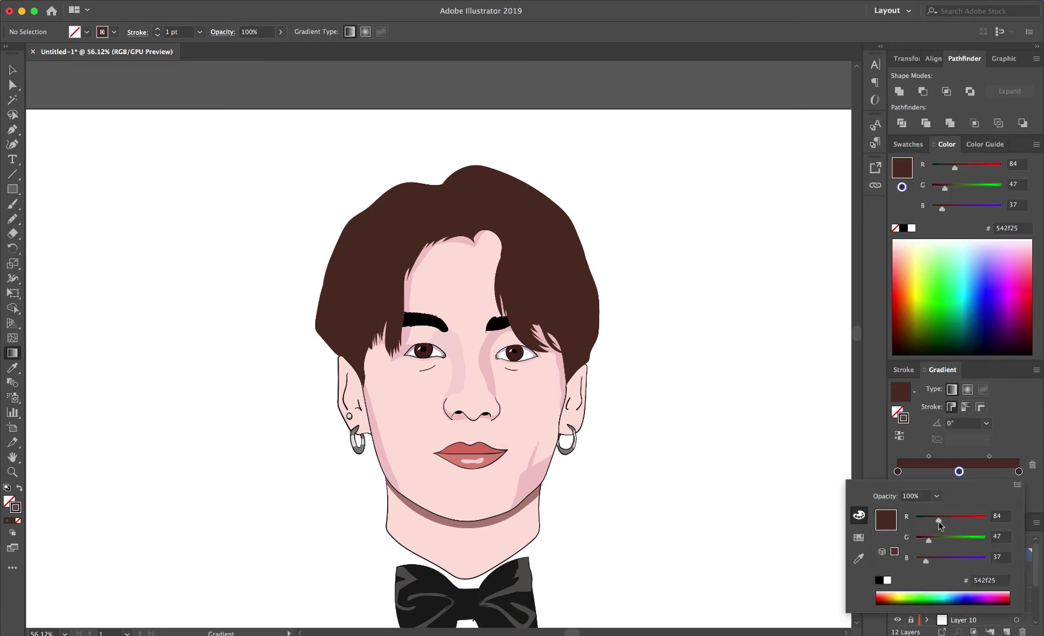
mouse_move(939, 521)
left_mouse_down()
mouse_move(925, 521)
mouse_move(957, 522)
left_mouse_up()
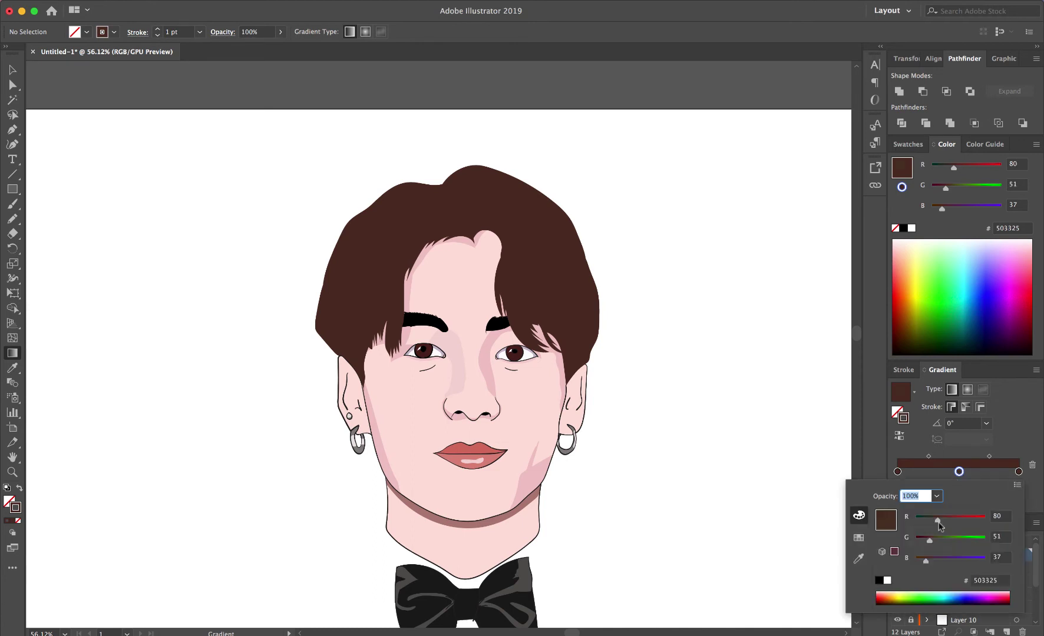
left_click(858, 559)
left_click(472, 501)
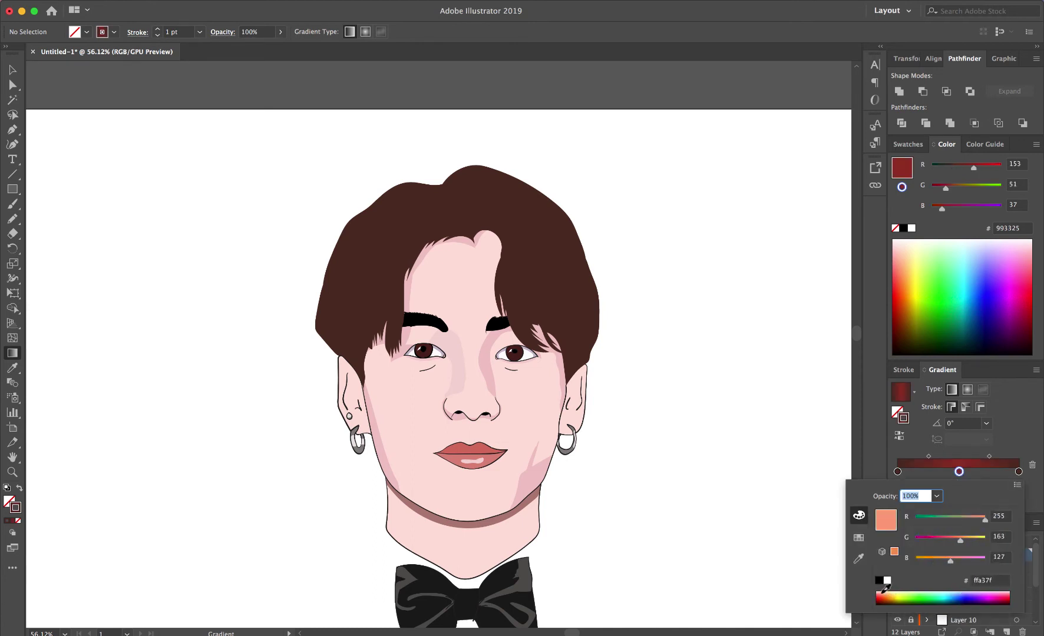
left_click_drag(929, 457, 974, 456)
key("b")
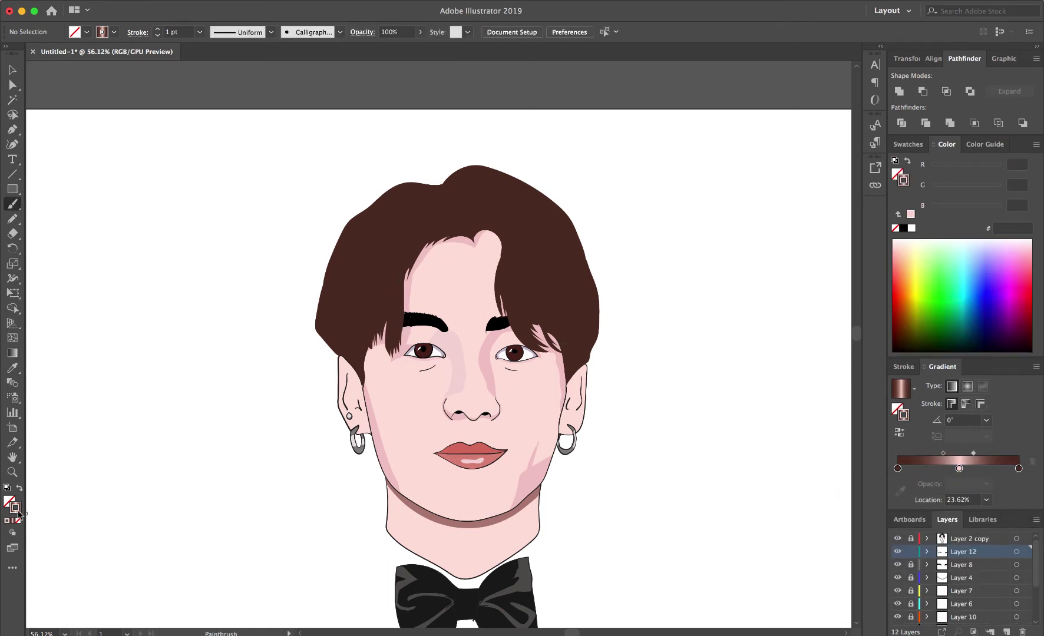
- On a new layer, paint light gradient highlight strands in the left hair
key("ctrl+l")
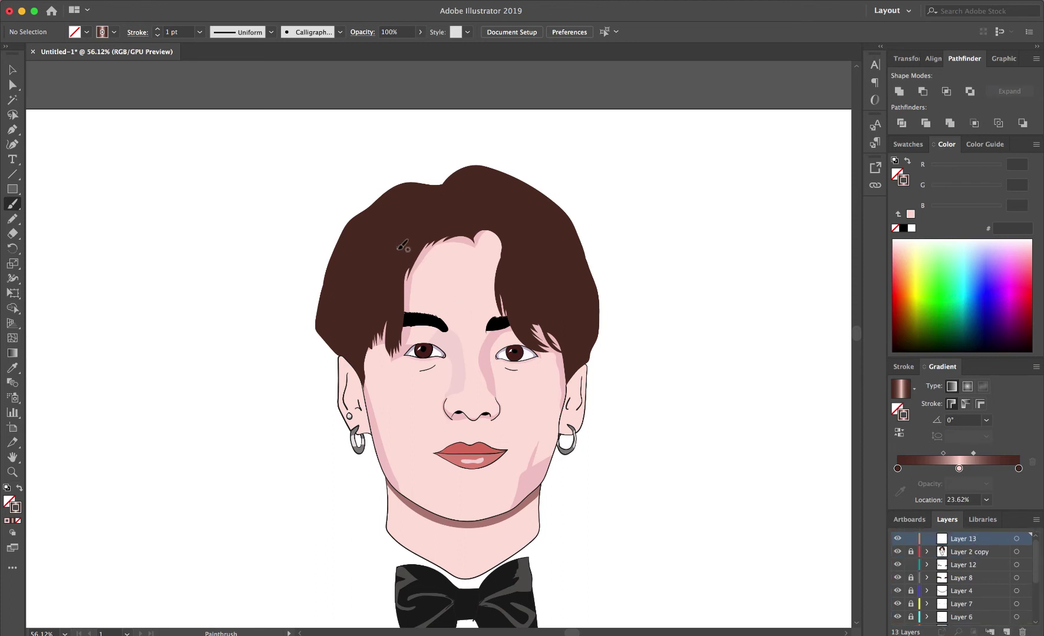
scroll(398, 305, "up", 3)
mouse_move(318, 251)
left_mouse_down()
mouse_move(304, 294)
mouse_move(312, 333)
mouse_move(327, 318)
left_mouse_up()
mouse_move(343, 239)
left_mouse_down()
mouse_move(305, 346)
mouse_move(372, 299)
left_mouse_up()
left_click_drag(355, 253, 380, 336)
- Set the highlight strokes' gradient angle to 90°
key("v")
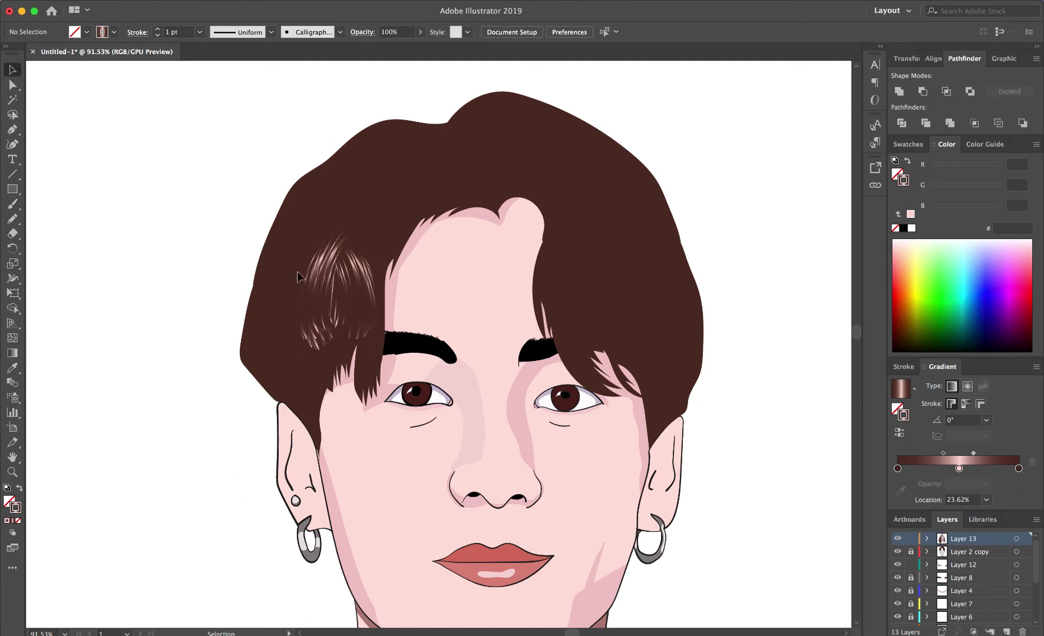
left_click(339, 283)
left_click(987, 420)
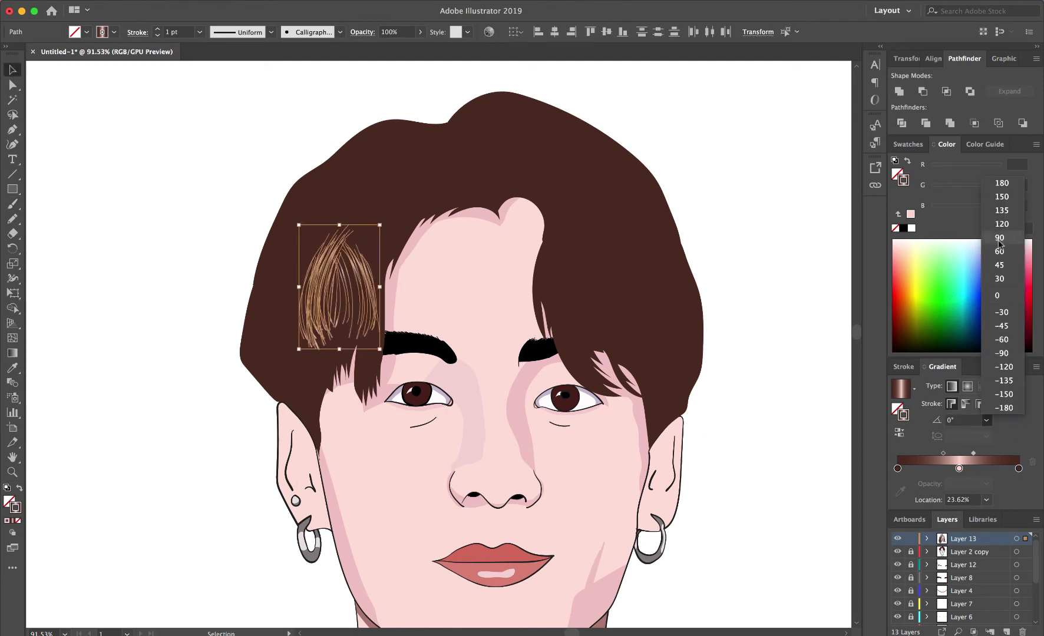
left_click(1002, 235)
left_click(214, 325)
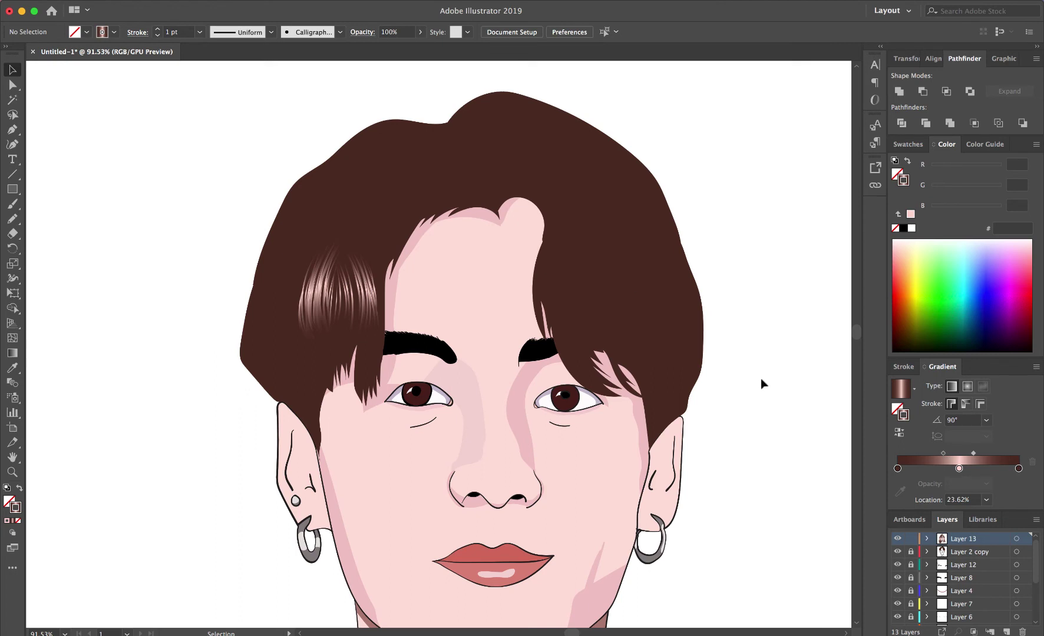
- Paint more highlight strands across the left hair and its far-left edge
key("b")
mouse_move(309, 335)
left_mouse_down()
mouse_move(329, 240)
mouse_move(318, 327)
left_mouse_up()
mouse_move(328, 253)
left_mouse_down()
mouse_move(340, 324)
mouse_move(373, 310)
mouse_move(377, 333)
left_mouse_up()
left_click_drag(352, 271, 356, 342)
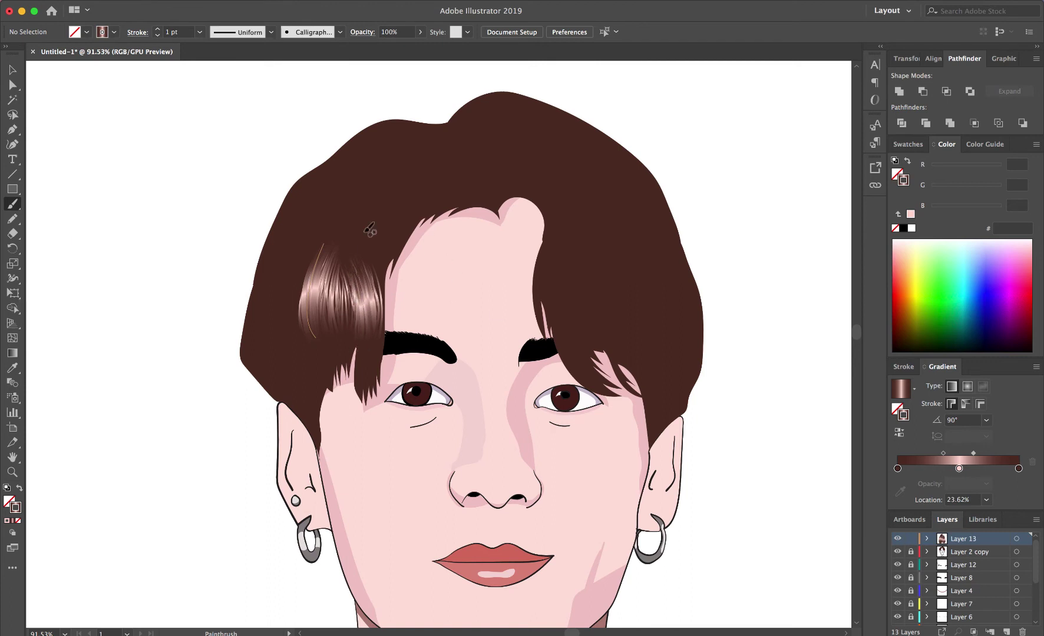
left_click_drag(293, 223, 288, 288)
mouse_move(277, 229)
left_mouse_down()
mouse_move(272, 297)
mouse_move(283, 279)
left_mouse_up()
mouse_move(286, 229)
left_mouse_down()
mouse_move(274, 294)
mouse_move(274, 282)
left_mouse_up()
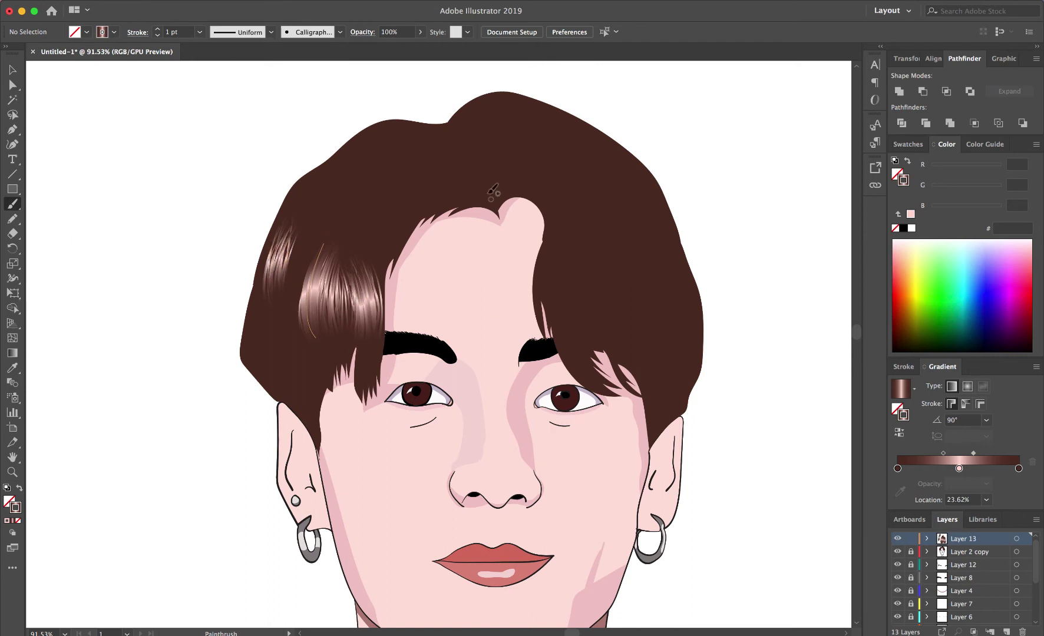
- Paint glossy highlight strands over the upper and lower right hair
left_click_drag(580, 212, 586, 271)
left_click_drag(592, 189, 625, 259)
left_click_drag(575, 206, 595, 266)
left_click_drag(595, 192, 638, 274)
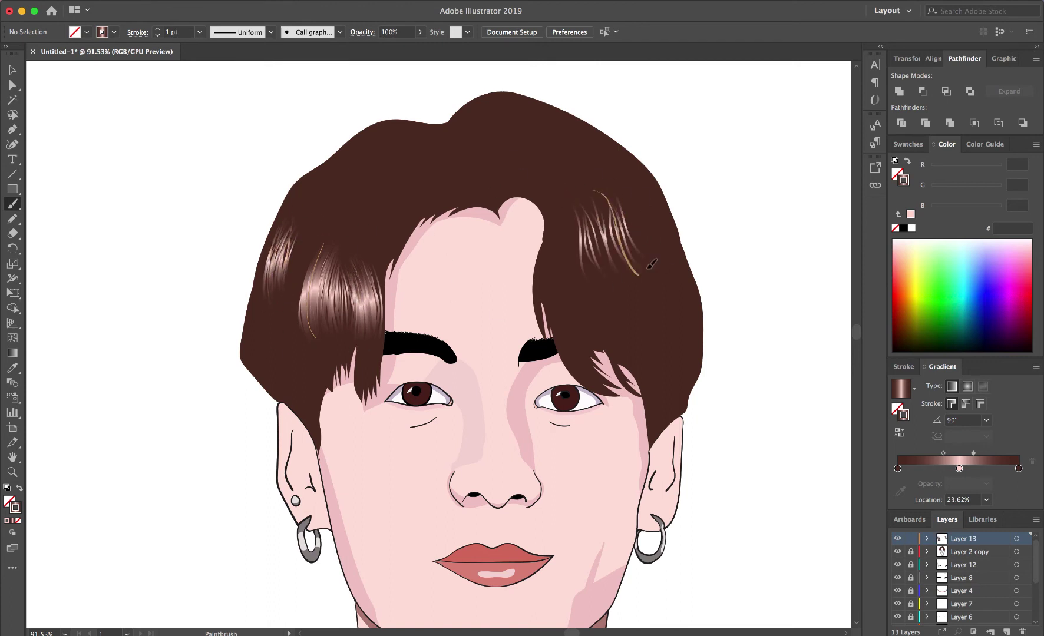
left_click_drag(610, 212, 622, 268)
mouse_move(587, 195)
left_mouse_down()
mouse_move(601, 277)
mouse_move(624, 265)
left_mouse_up()
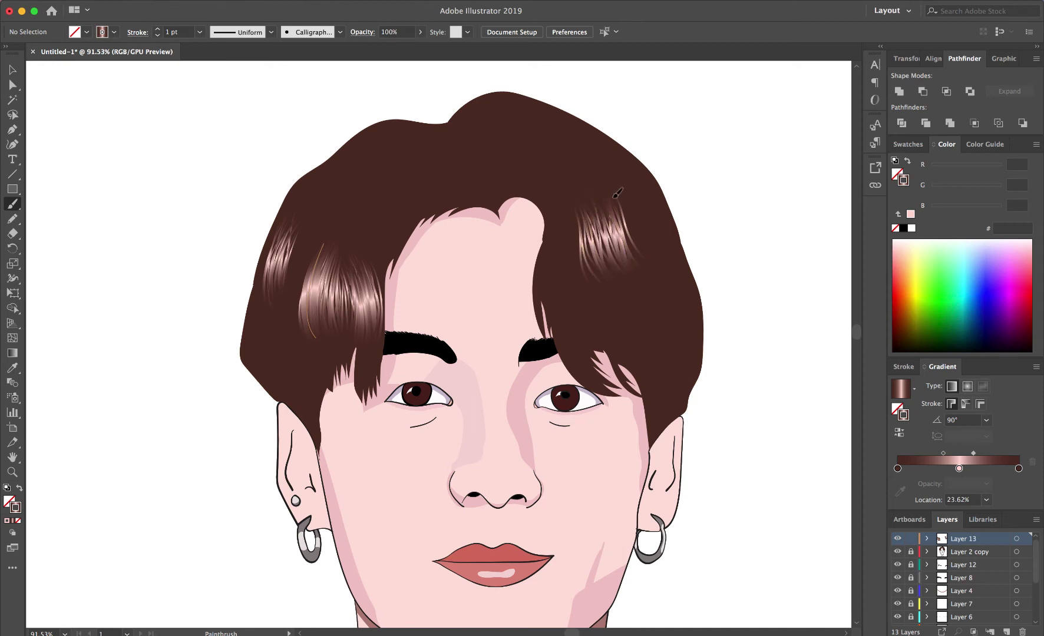
left_click_drag(618, 200, 635, 262)
mouse_move(683, 319)
left_mouse_down()
mouse_move(690, 357)
mouse_move(666, 373)
left_mouse_up()
left_click_drag(686, 318, 691, 369)
scroll(677, 291, "down", 3, "alt")
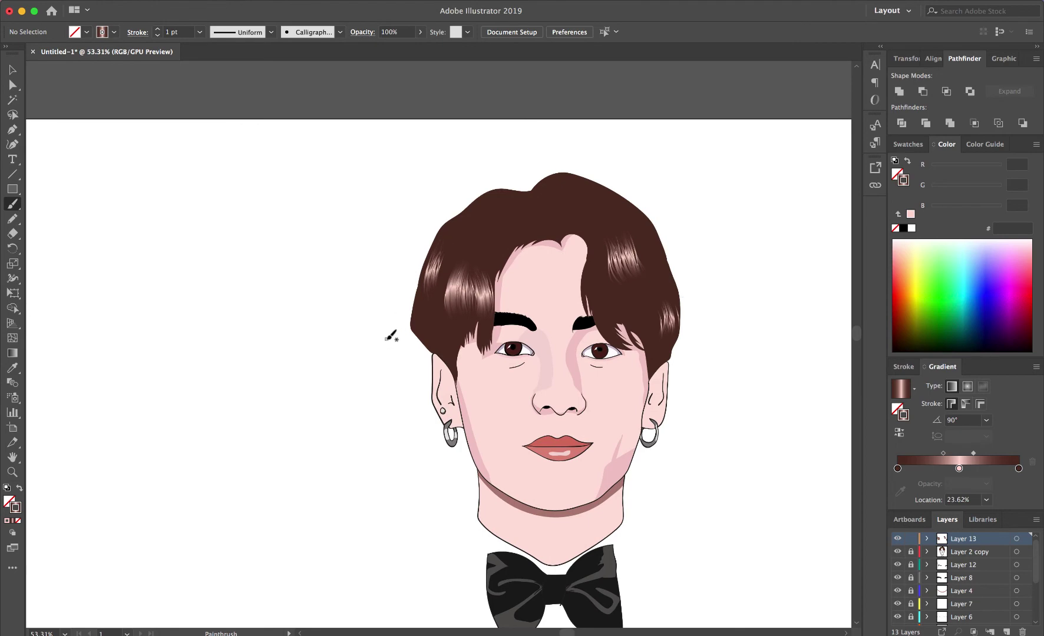
double_click(17, 508)
- Set the stroke colour to dark brown 351d18 and outline the shadow at the parting
left_click(306, 118)
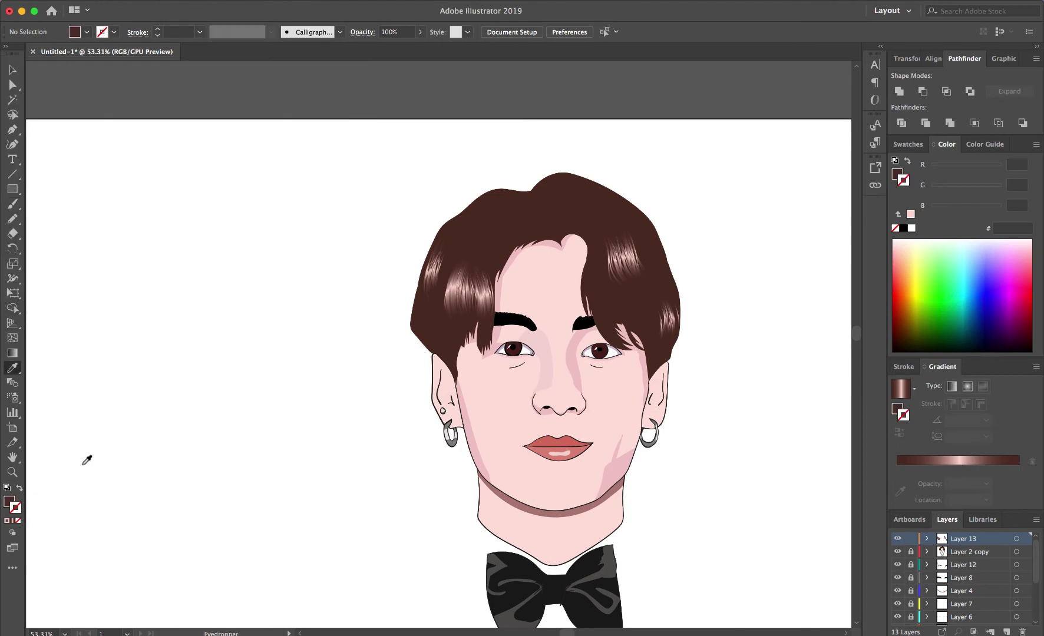
double_click(18, 508)
left_click(303, 98)
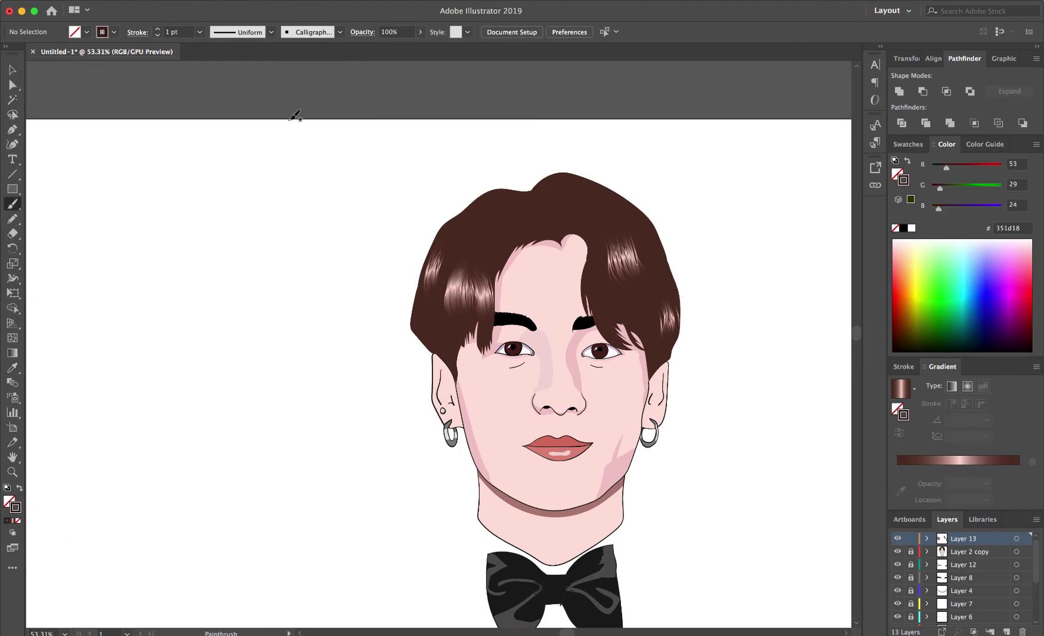
scroll(583, 228, "up", 5, "alt")
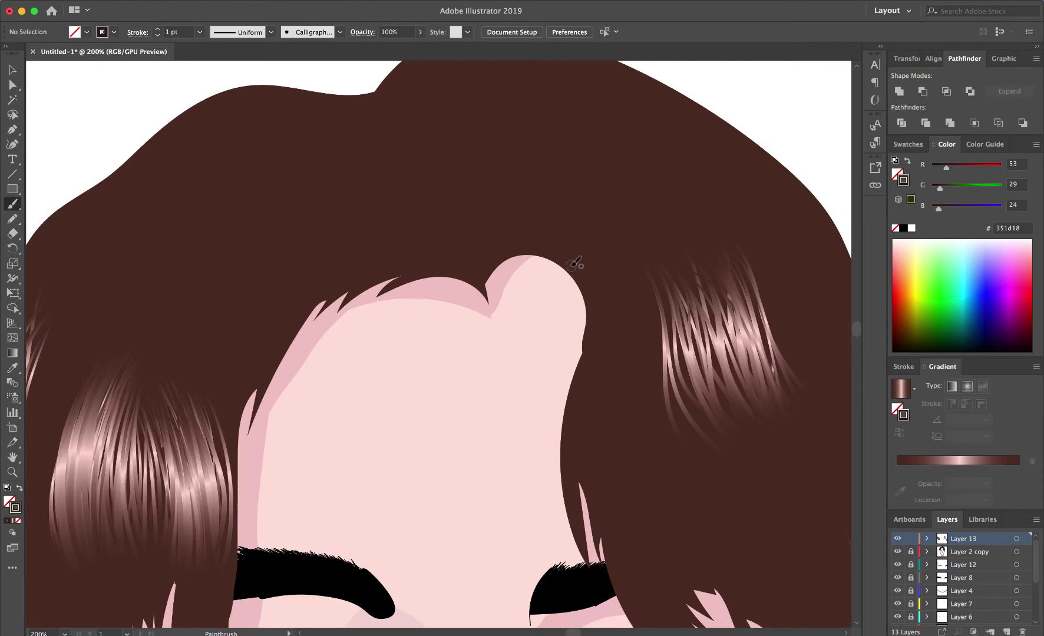
mouse_move(570, 263)
left_mouse_down()
mouse_move(421, 220)
mouse_move(474, 261)
left_mouse_up()
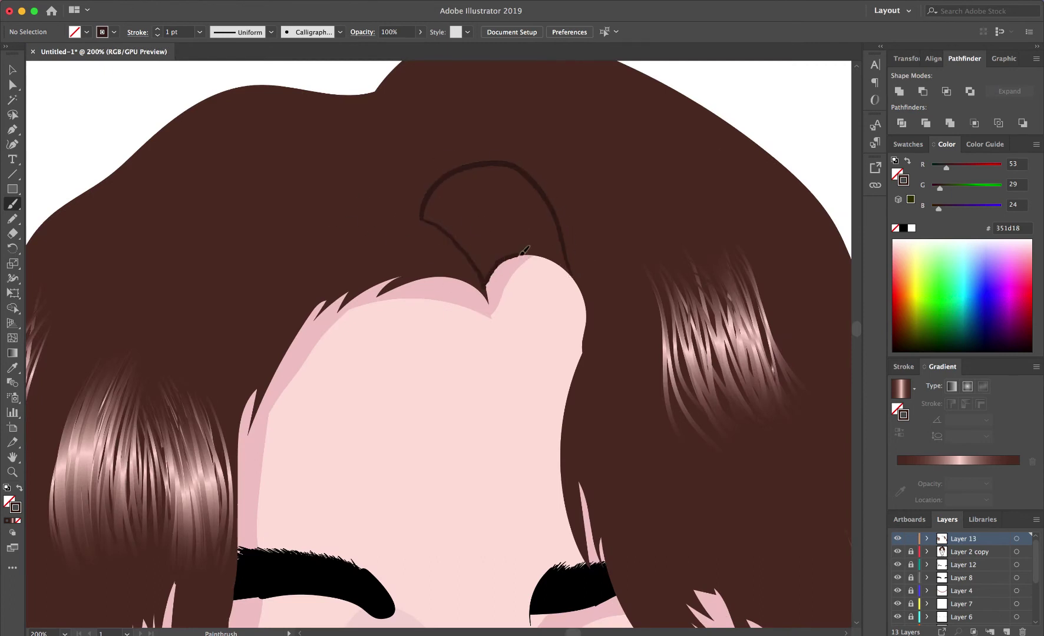
- Draw the filled dark brown shadow shape with the Pencil, then restore stroke-only painting
key("n")
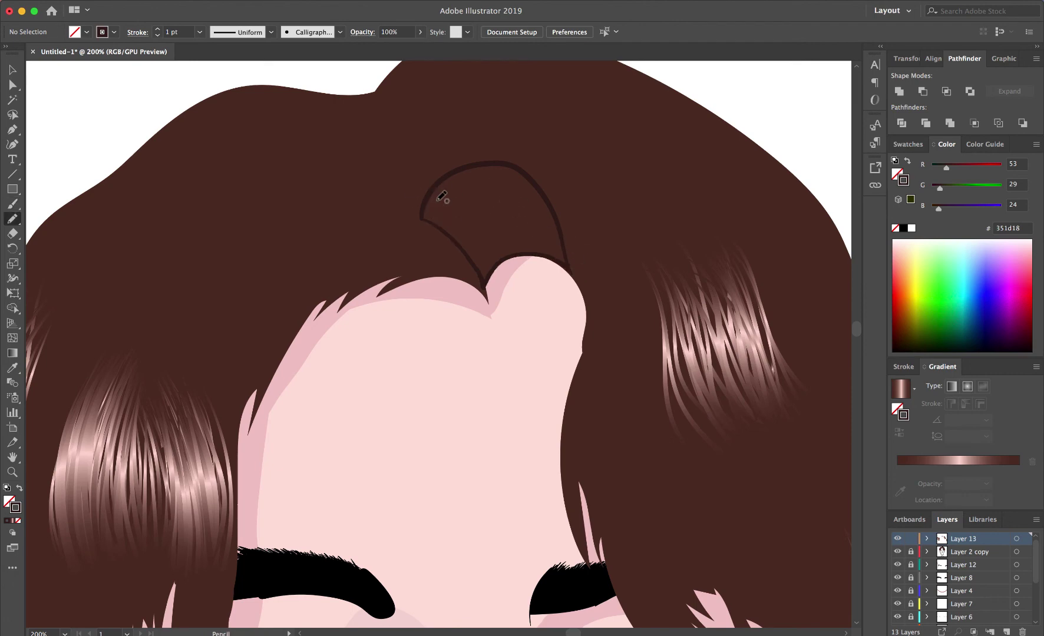
scroll(439, 203, "up", 3, "alt")
key("shift+x")
left_click_drag(679, 270, 642, 301)
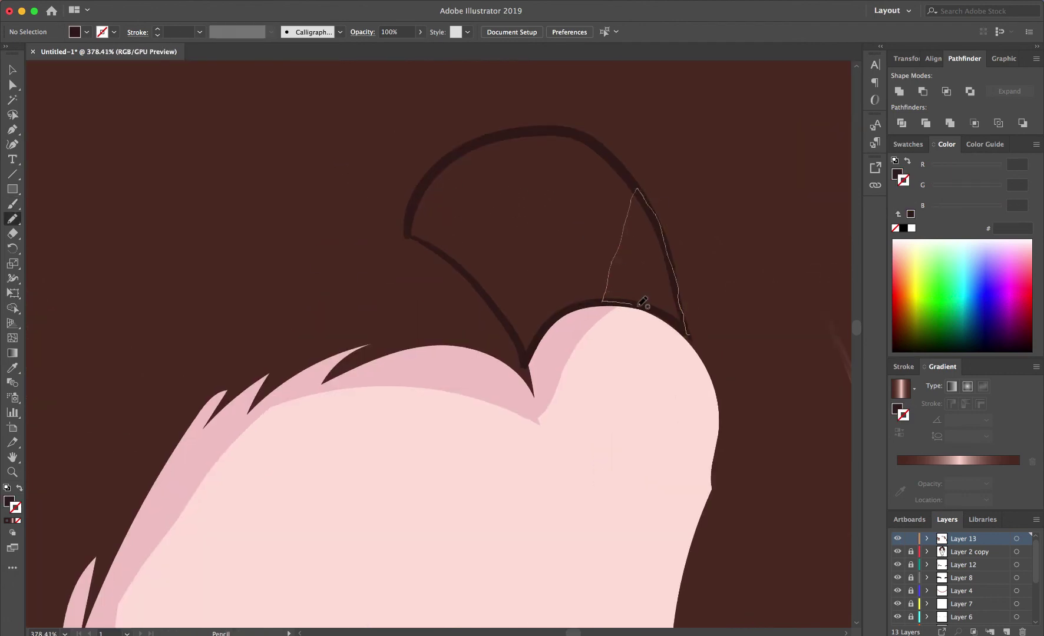
left_click_drag(582, 133, 554, 312)
mouse_move(515, 134)
left_mouse_down()
mouse_move(421, 189)
mouse_move(560, 286)
left_mouse_up()
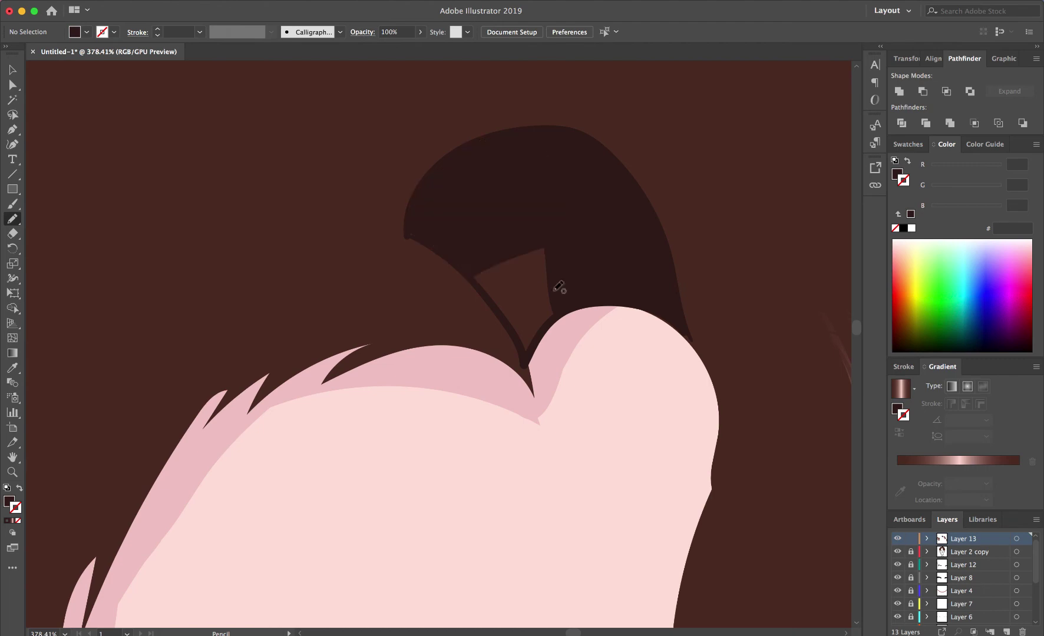
left_click_drag(453, 248, 548, 319)
key("b")
key("shift+x")
scroll(424, 225, "down", 2, "alt")
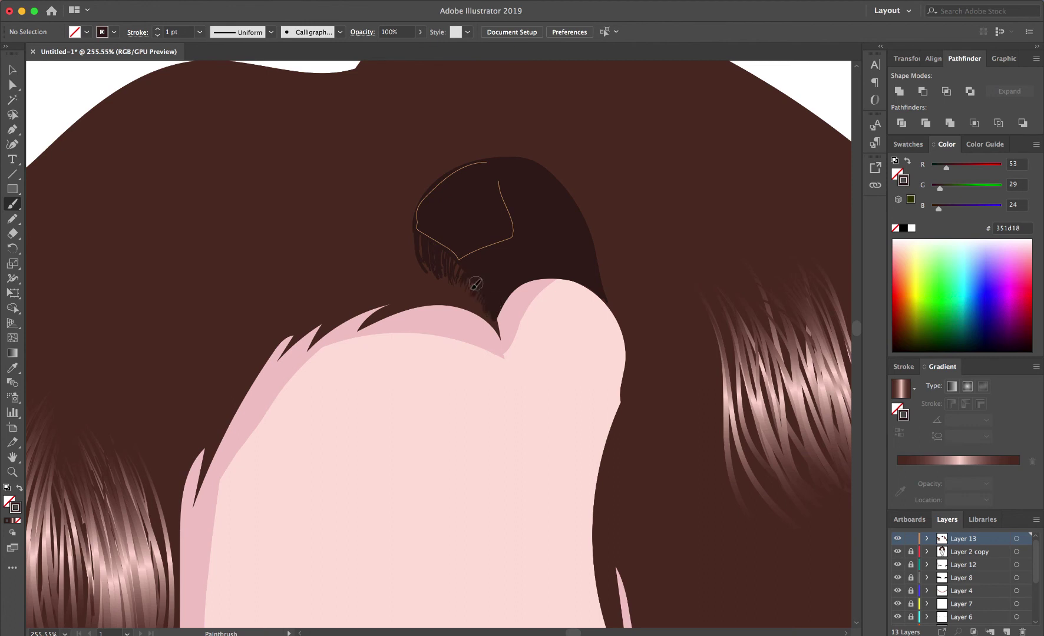
- Paint dark 351d18 strands along the shadow patch's left and lower edges
key("v")
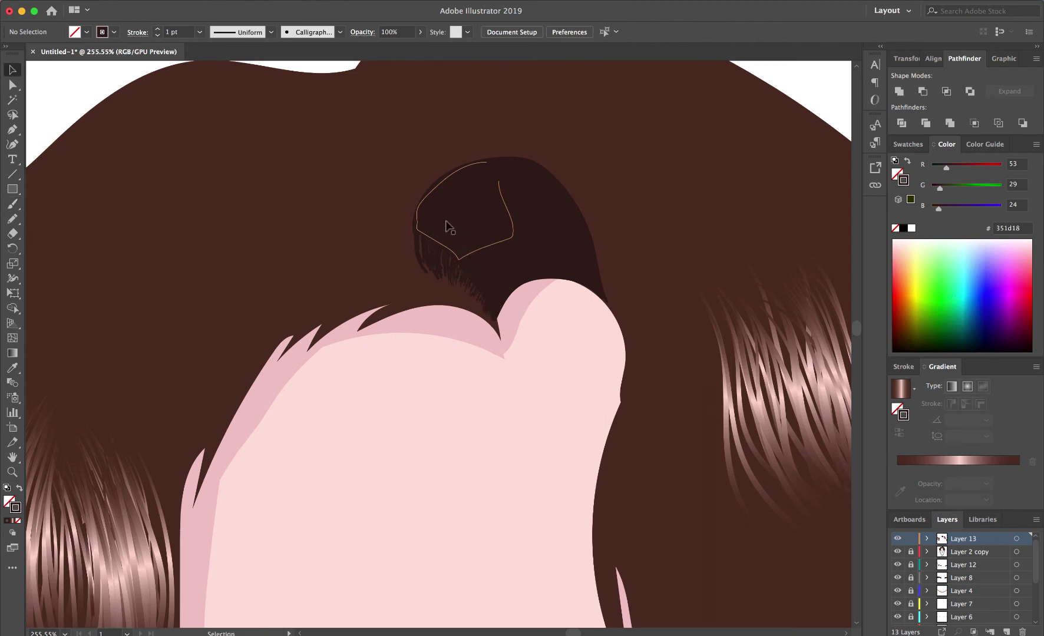
scroll(446, 226, "up", 5, "alt")
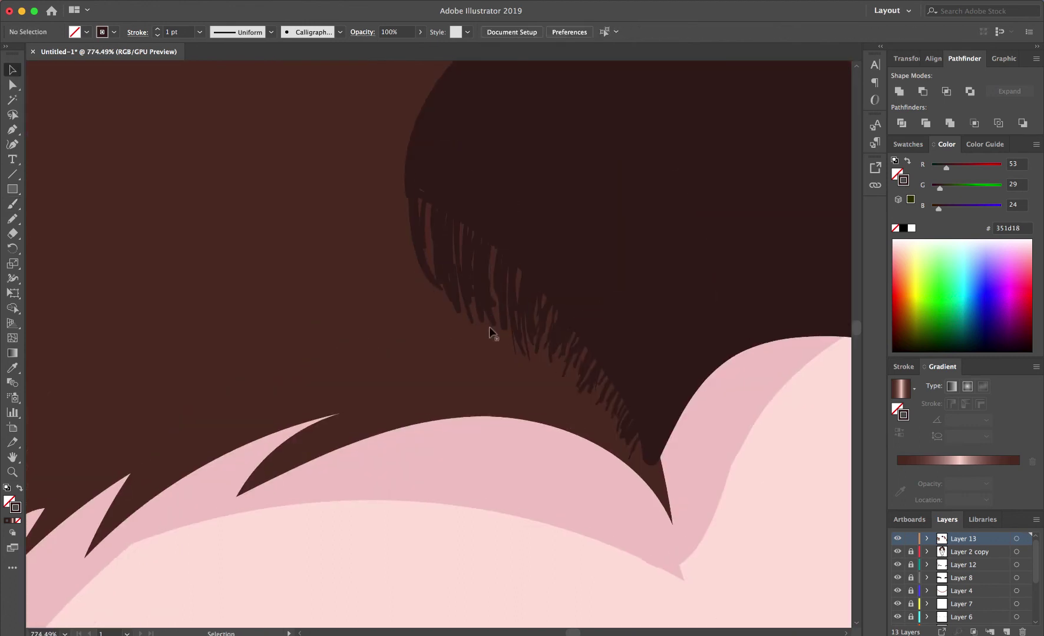
key("b")
mouse_move(412, 203)
left_mouse_down()
mouse_move(425, 254)
mouse_move(419, 236)
left_mouse_up()
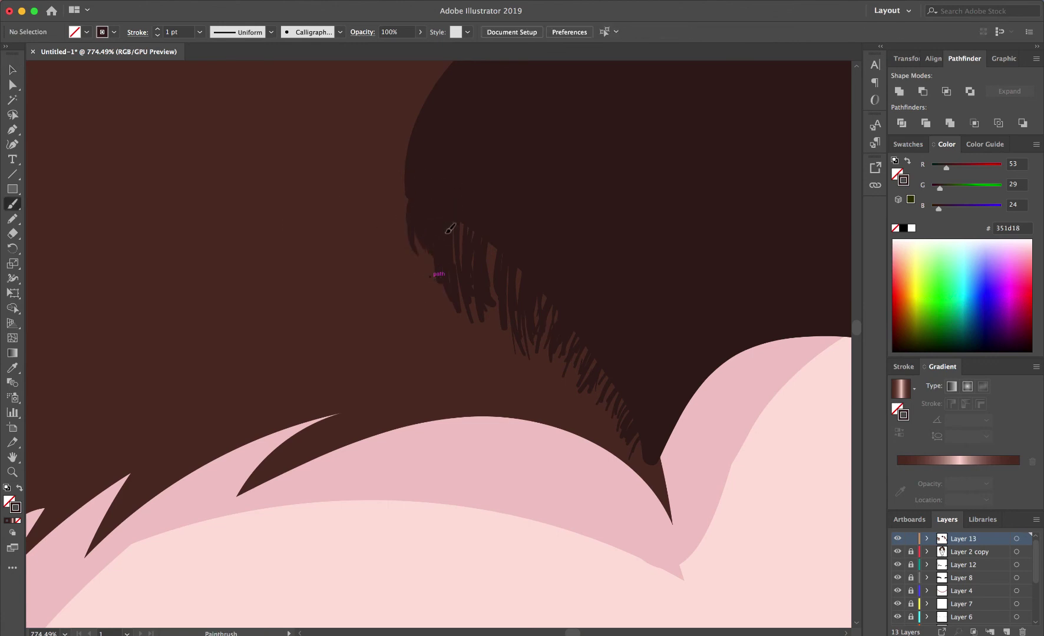
mouse_move(455, 274)
left_mouse_down()
mouse_move(497, 263)
mouse_move(525, 277)
mouse_move(543, 310)
mouse_move(584, 322)
mouse_move(583, 373)
mouse_move(648, 445)
left_mouse_up()
scroll(654, 413, "down", 10)
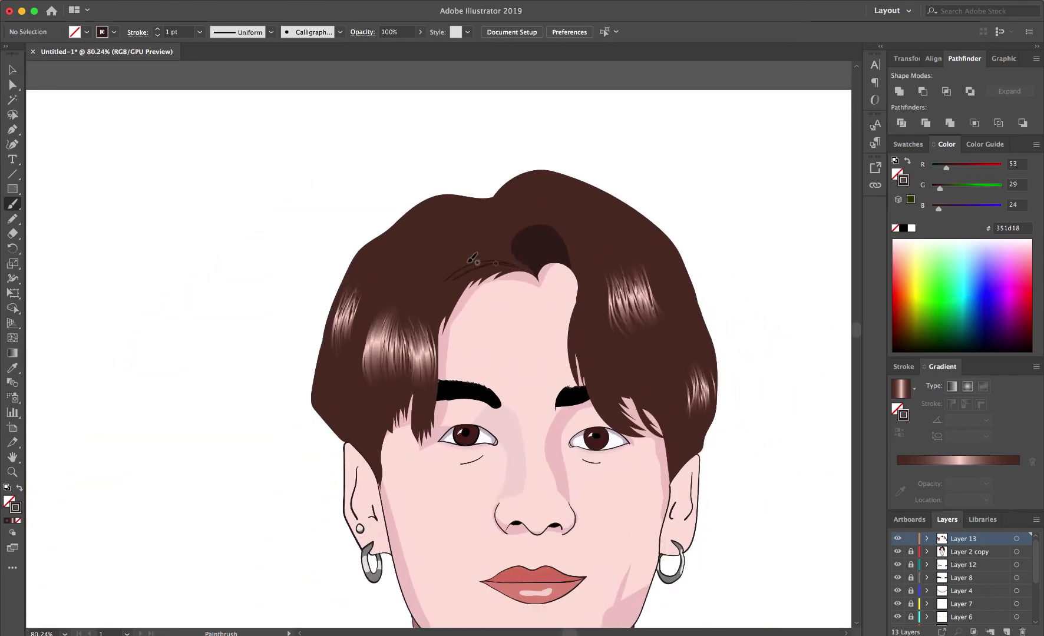
- Add dark strands curving from the parting and down through the fringe over the right eye
left_click_drag(518, 258, 451, 279)
left_click_drag(607, 375, 619, 422)
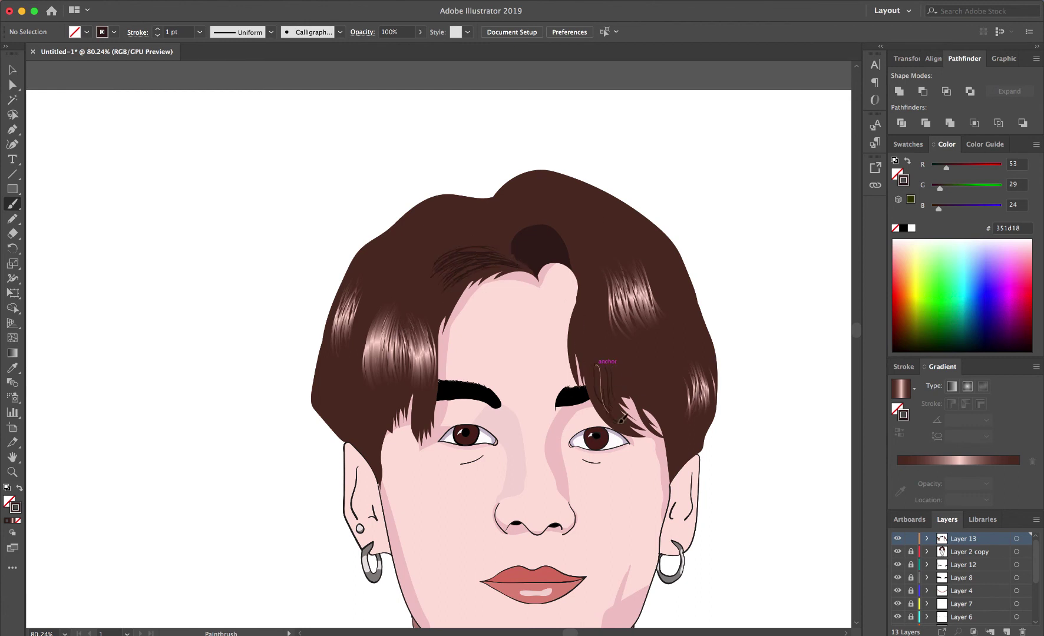
left_click_drag(599, 369, 610, 412)
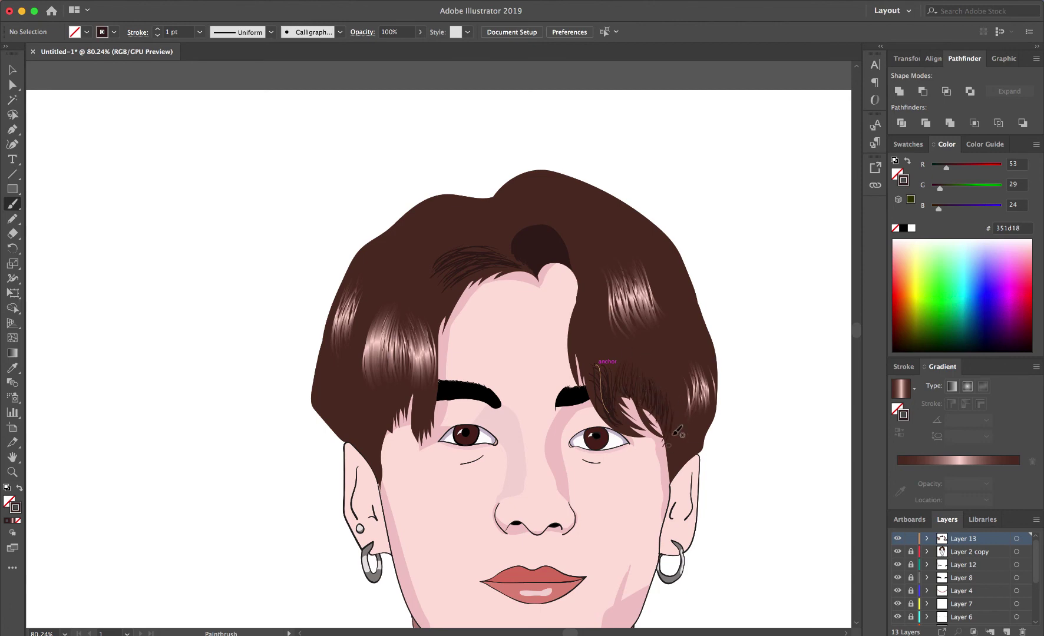
scroll(714, 397, "up", 5)
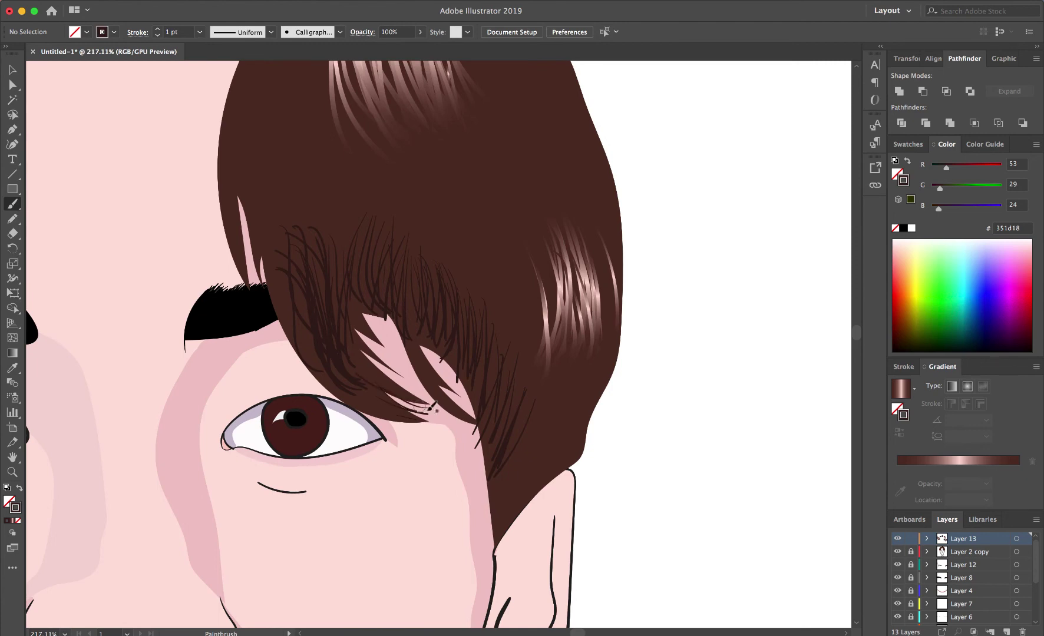
left_click_drag(402, 382, 368, 321)
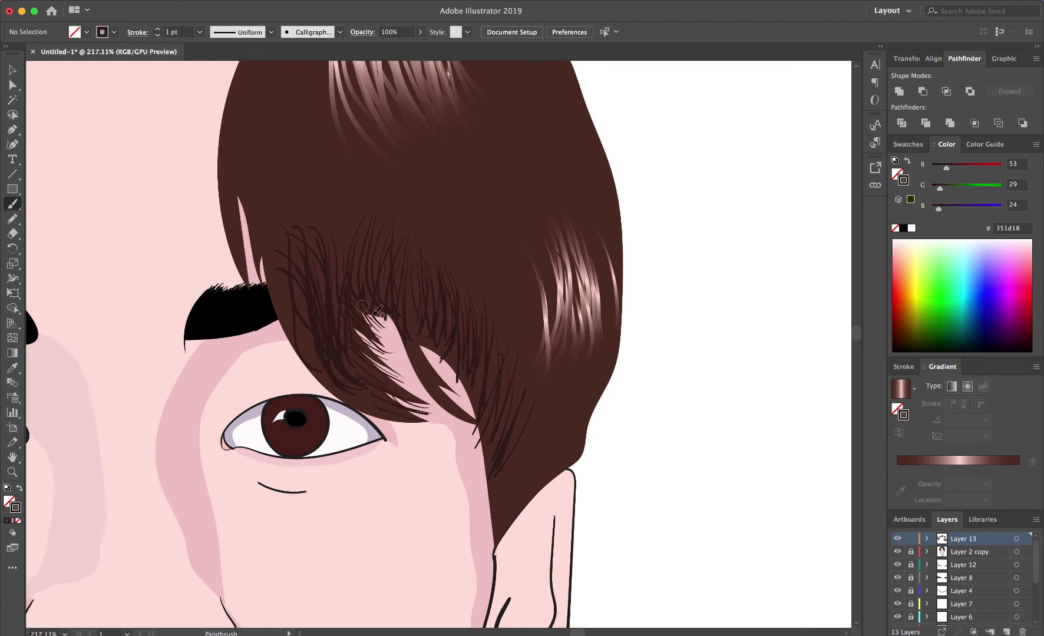
mouse_move(342, 362)
left_mouse_down()
mouse_move(412, 383)
mouse_move(362, 386)
left_mouse_up()
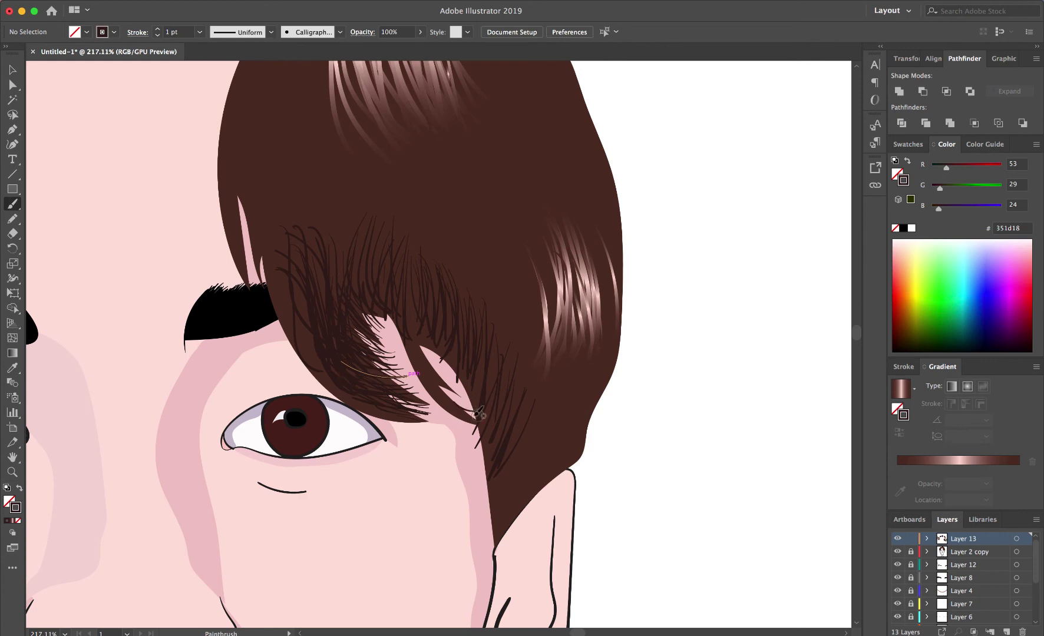
left_click_drag(479, 416, 424, 330)
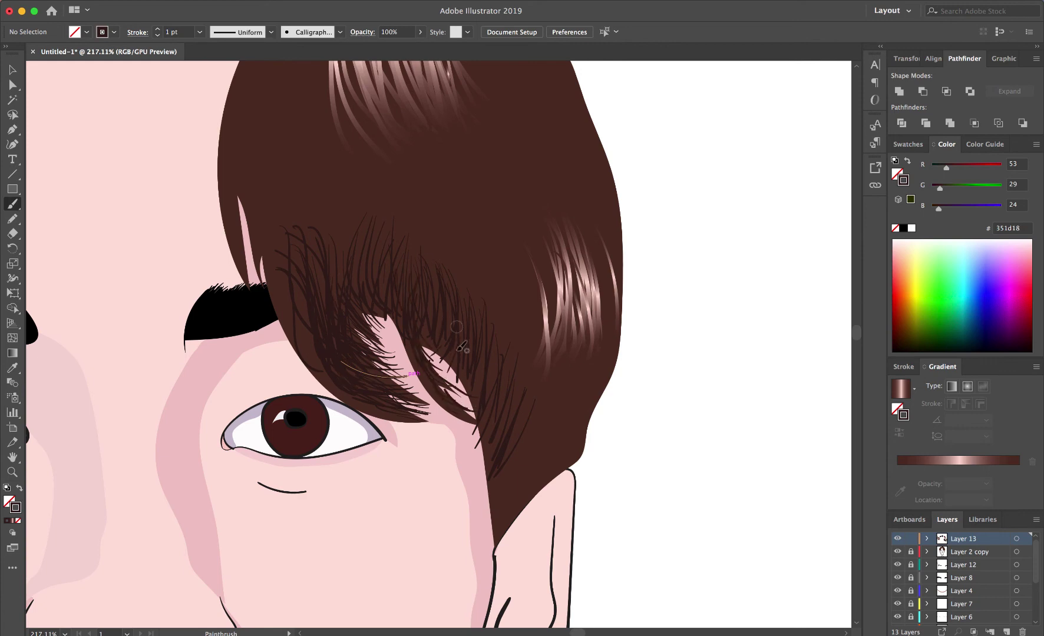
key("super+0")
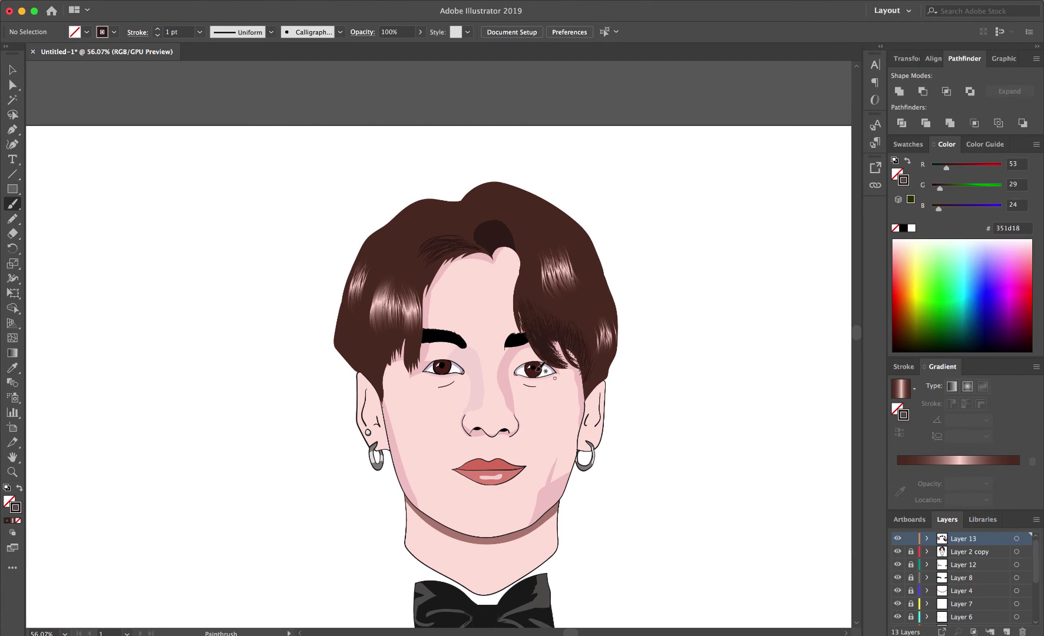
- Paint fine strands near the left ear and sample brown 542f25 as the stroke colour
scroll(322, 417, "up", 5)
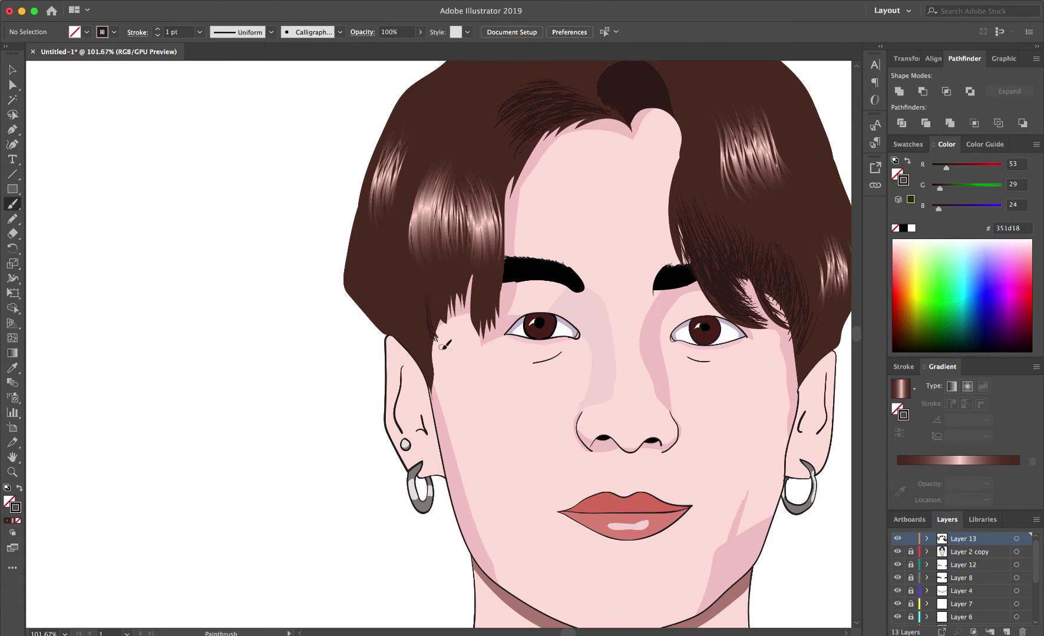
mouse_move(442, 347)
left_mouse_down()
mouse_move(414, 316)
mouse_move(458, 295)
mouse_move(471, 273)
left_mouse_up()
key("i")
left_click(460, 229)
key("b")
- Paint fine 542f25 strands at the fringe tips, forehead hairline and over the right eye
left_click_drag(480, 318, 475, 270)
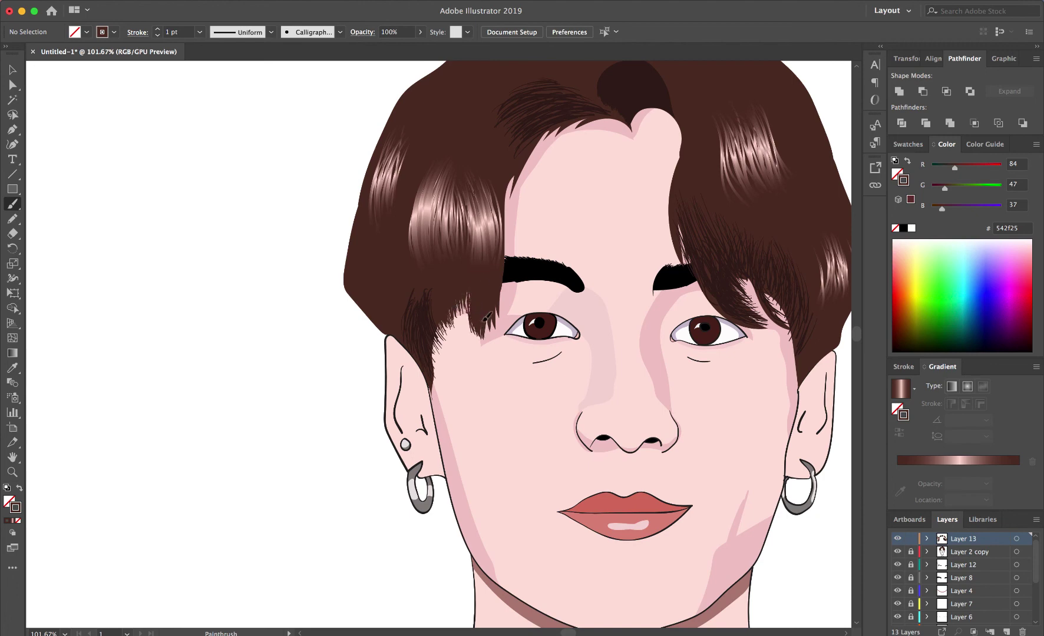
mouse_move(495, 339)
left_mouse_down()
mouse_move(488, 311)
mouse_move(506, 295)
mouse_move(512, 178)
mouse_move(554, 133)
left_mouse_up()
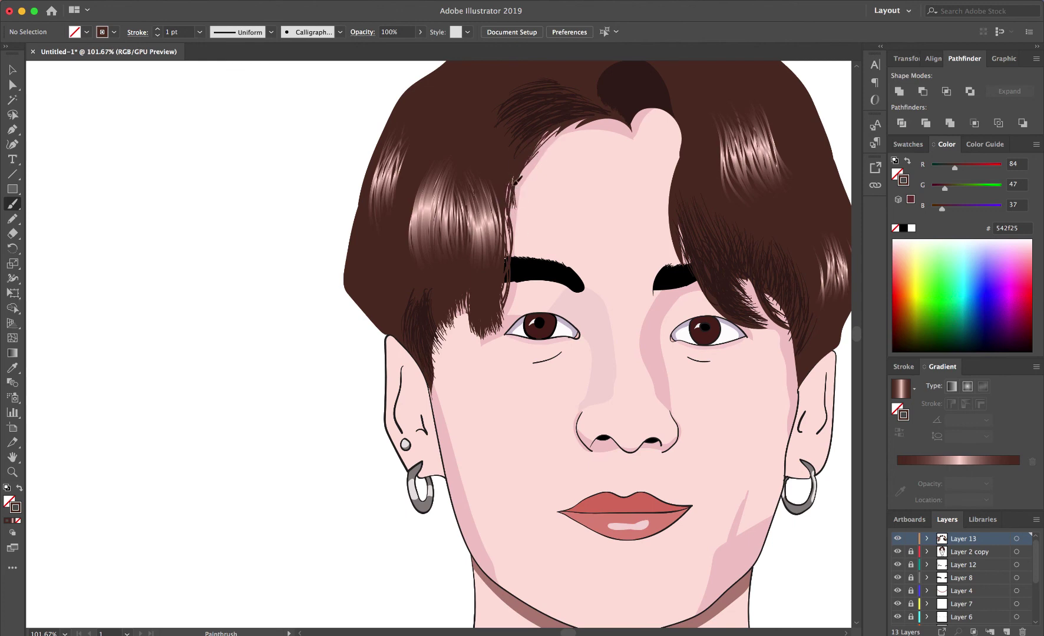
left_click_drag(521, 194, 551, 131)
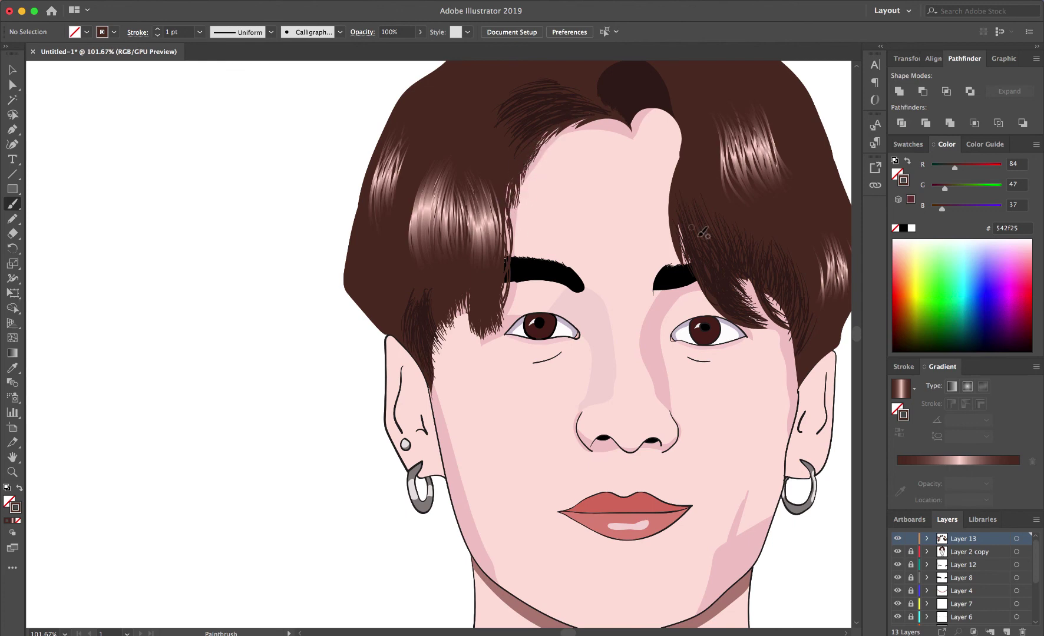
left_click_drag(675, 264, 683, 238)
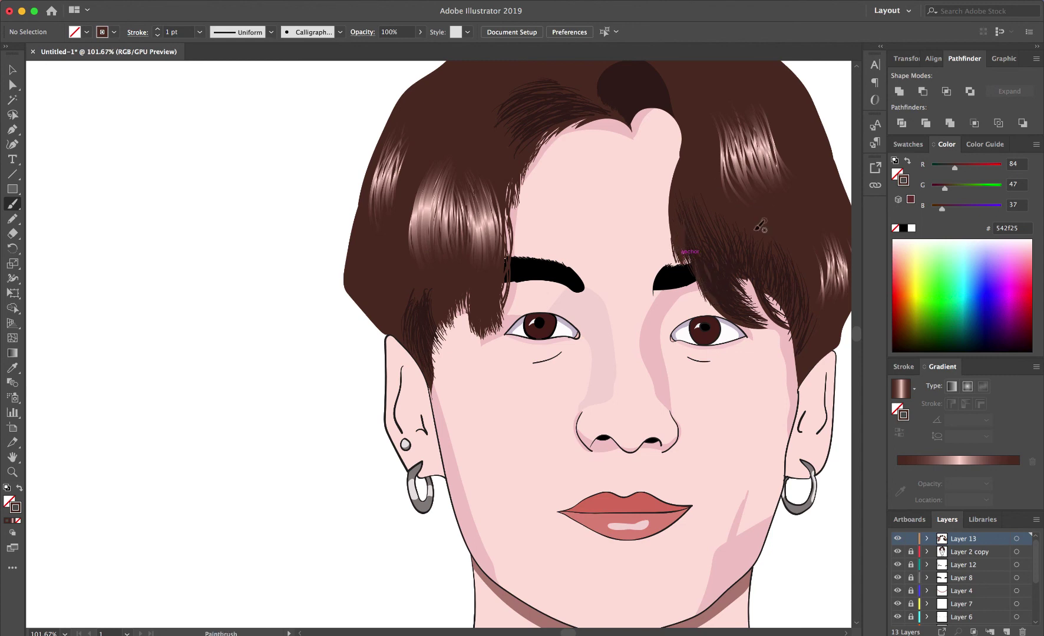
left_click_drag(810, 278, 795, 342)
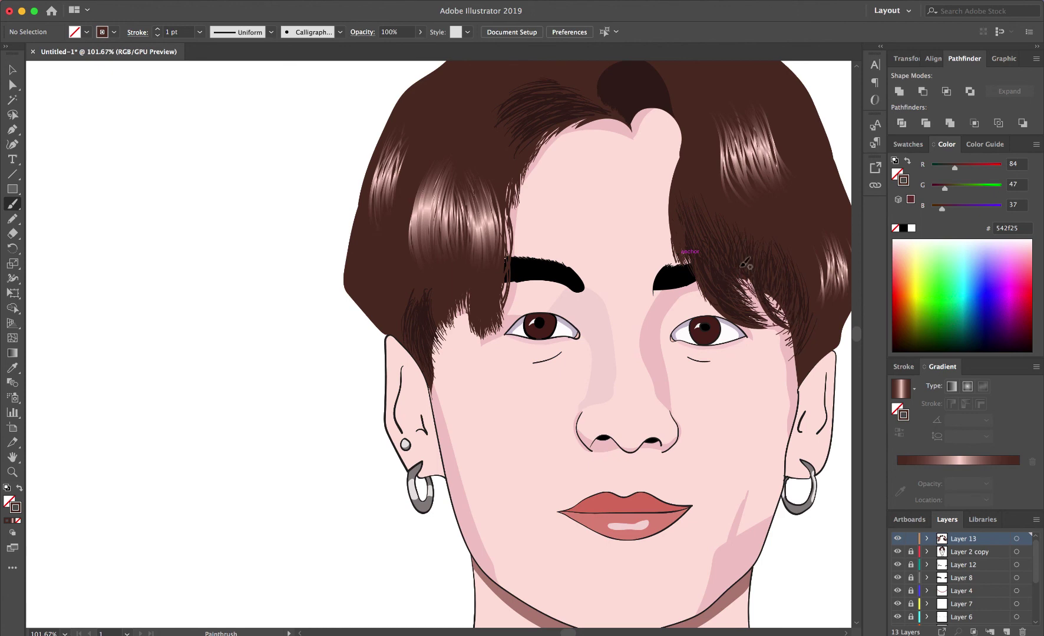
scroll(856, 286, "up", 3)
scroll(856, 286, "right", 2)
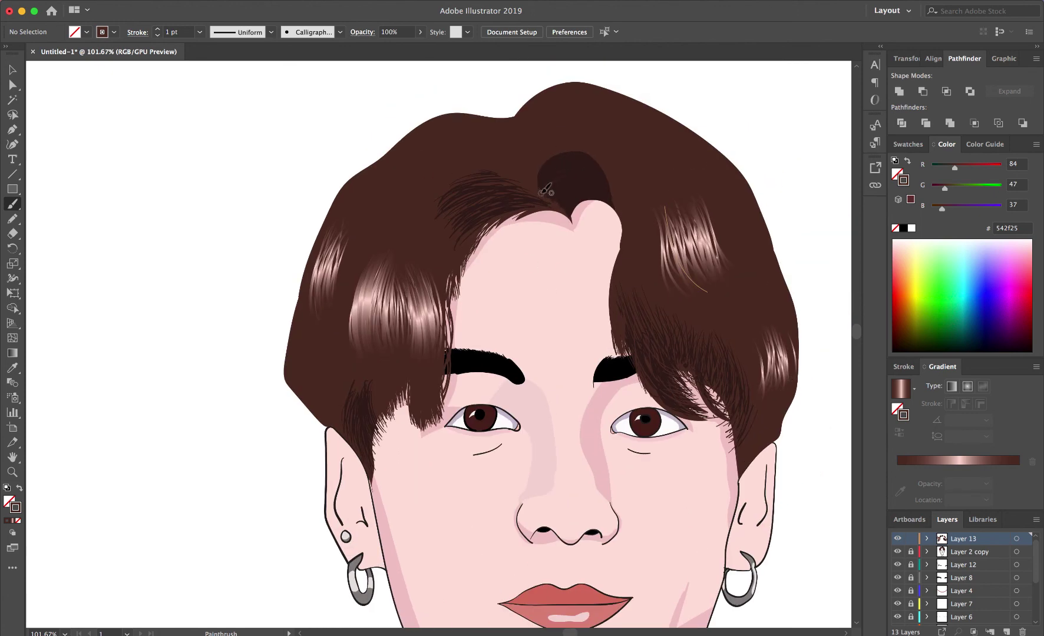
scroll(599, 158, "down", 3)
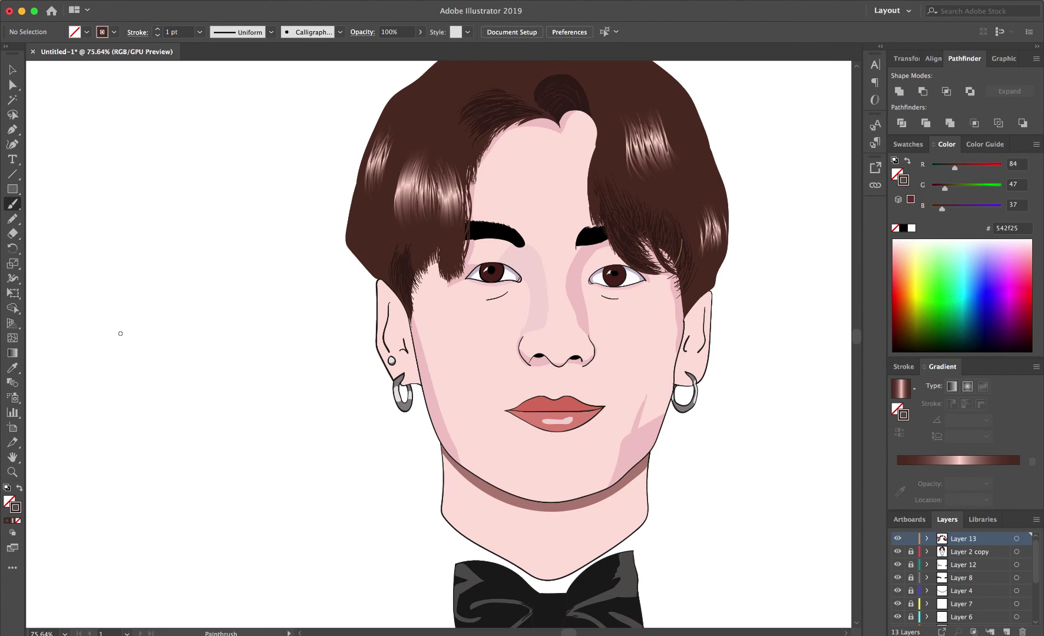
- Sample the lip colour and paint three short strokes across the lower-lip highlight
double_click(16, 508)
left_click(104, 176)
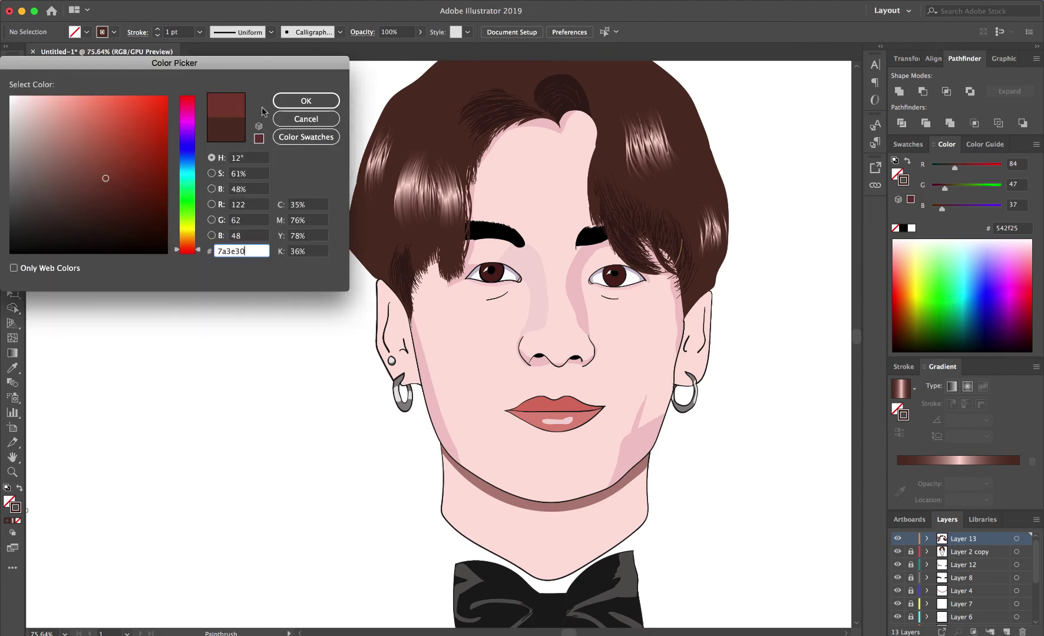
left_click(297, 118)
key("i")
left_click(587, 414)
key("b")
scroll(579, 420, "up", 5)
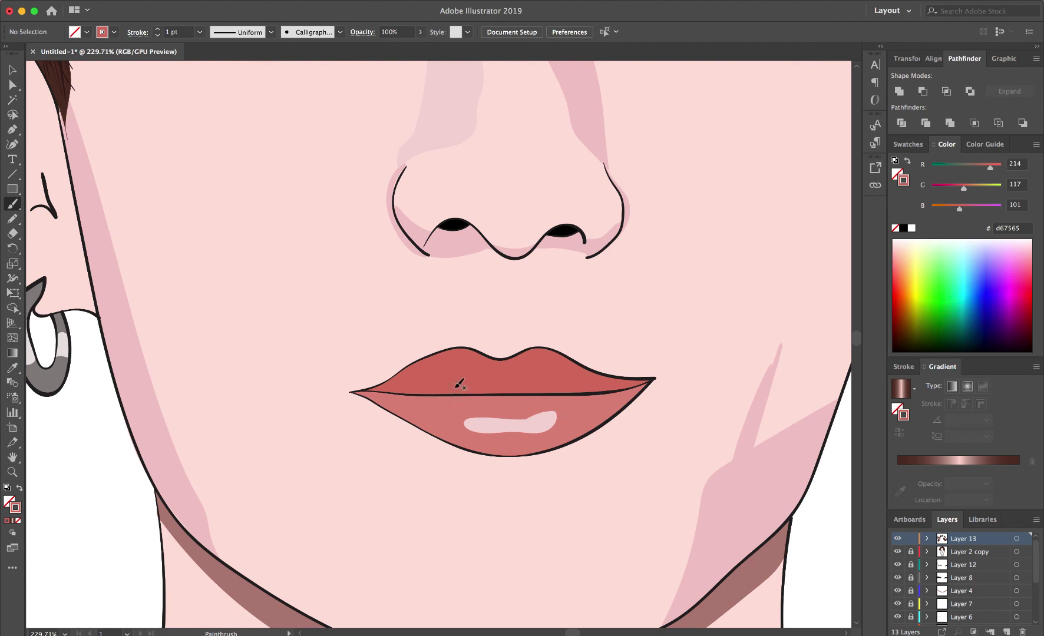
left_click_drag(474, 407, 471, 429)
mouse_move(487, 407)
left_mouse_down()
mouse_move(484, 432)
mouse_move(509, 430)
left_mouse_up()
mouse_move(526, 408)
left_mouse_down()
mouse_move(525, 429)
mouse_move(554, 423)
left_mouse_up()
key("super+0")
- Unlock and activate the skin layer, sample the pink shade, and pencil shading into the left ear
key("v")
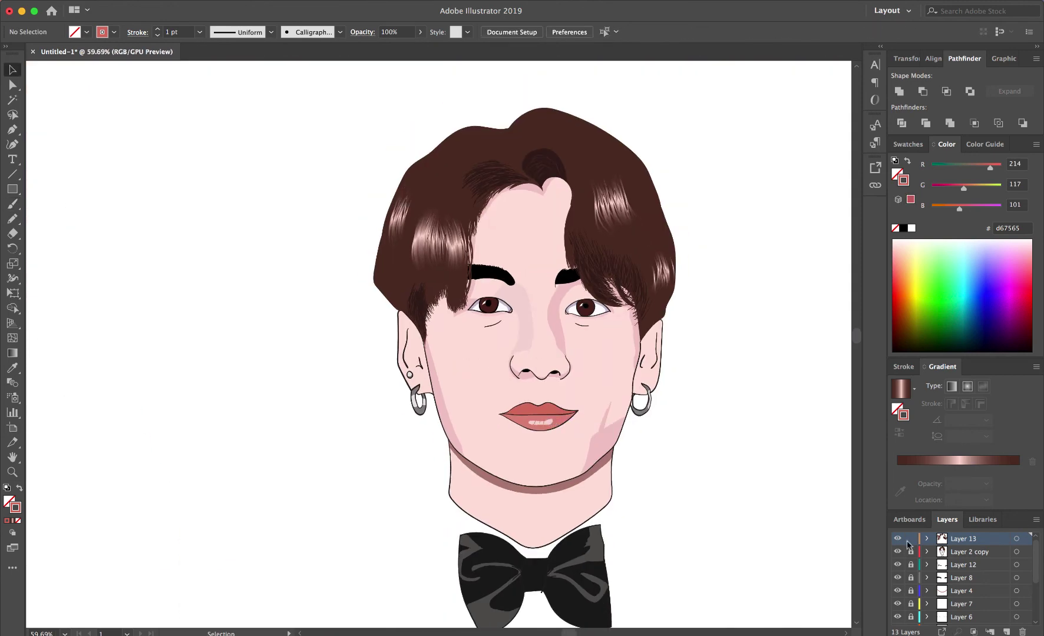
scroll(900, 606, "down", 2)
left_click(911, 617)
left_click(962, 618)
key("i")
left_click(613, 433)
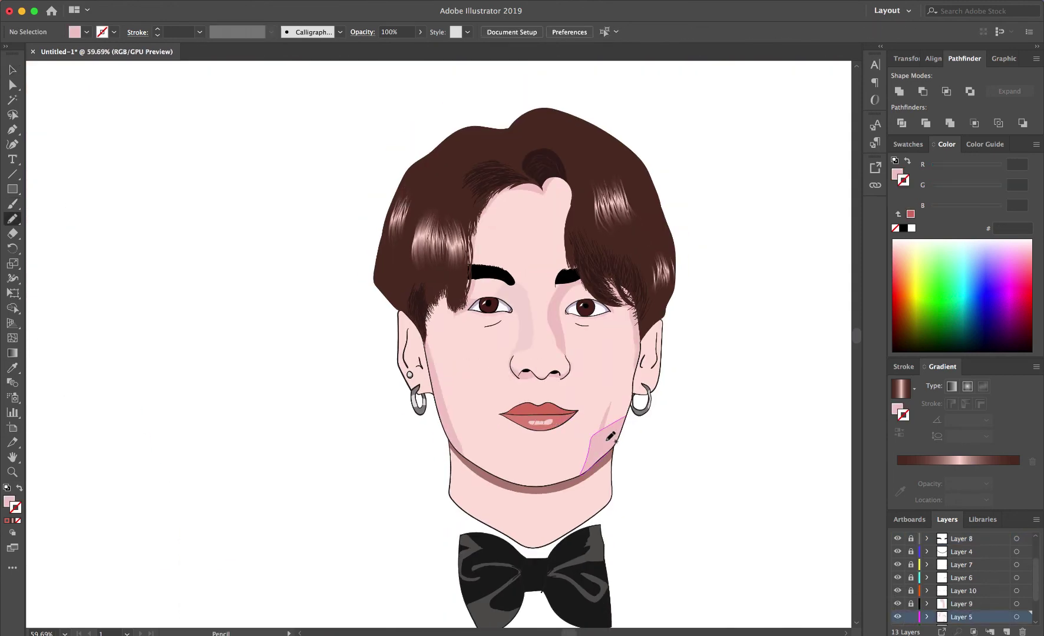
scroll(409, 355, "up", 5)
key("n")
mouse_move(411, 285)
left_mouse_down()
mouse_move(405, 390)
mouse_move(420, 383)
left_mouse_up()
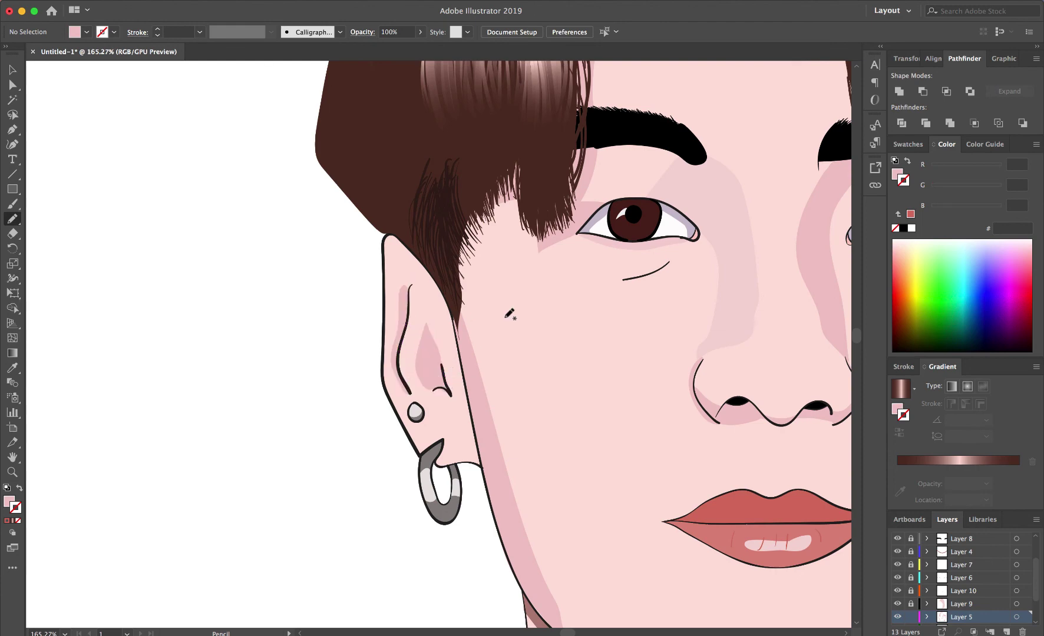
left_click_drag(399, 239, 412, 297)
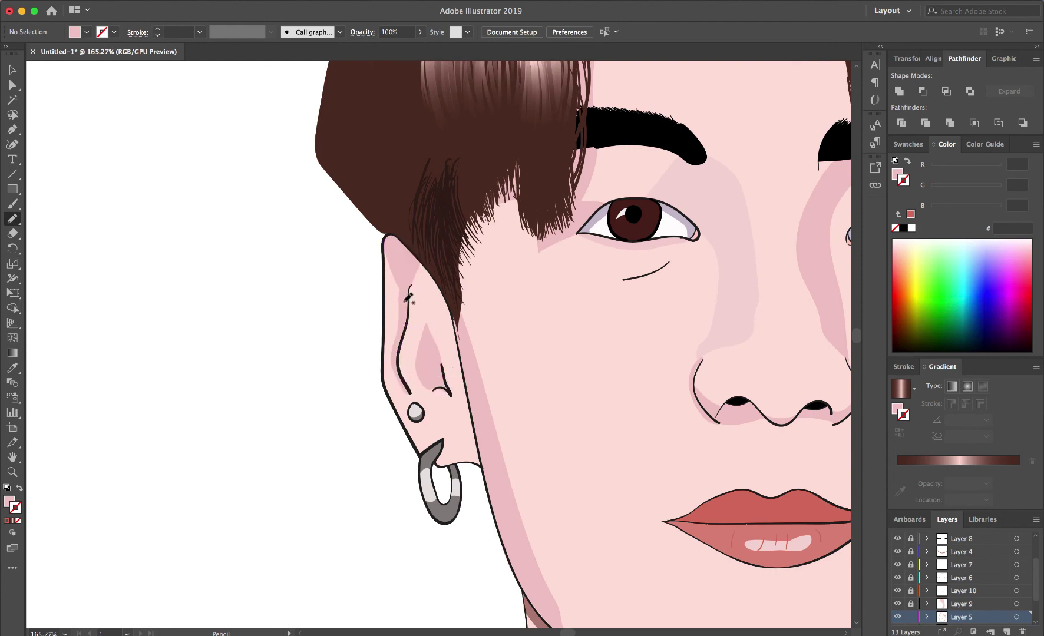
mouse_move(453, 330)
left_mouse_down()
mouse_move(464, 385)
mouse_move(457, 313)
left_mouse_up()
- Draw two pink shading shapes inside the right ear
scroll(461, 275, "right", 10)
mouse_move(542, 272)
left_mouse_down()
mouse_move(567, 298)
mouse_move(583, 250)
left_mouse_up()
mouse_move(571, 339)
left_mouse_down()
mouse_move(571, 321)
mouse_move(525, 377)
left_mouse_up()
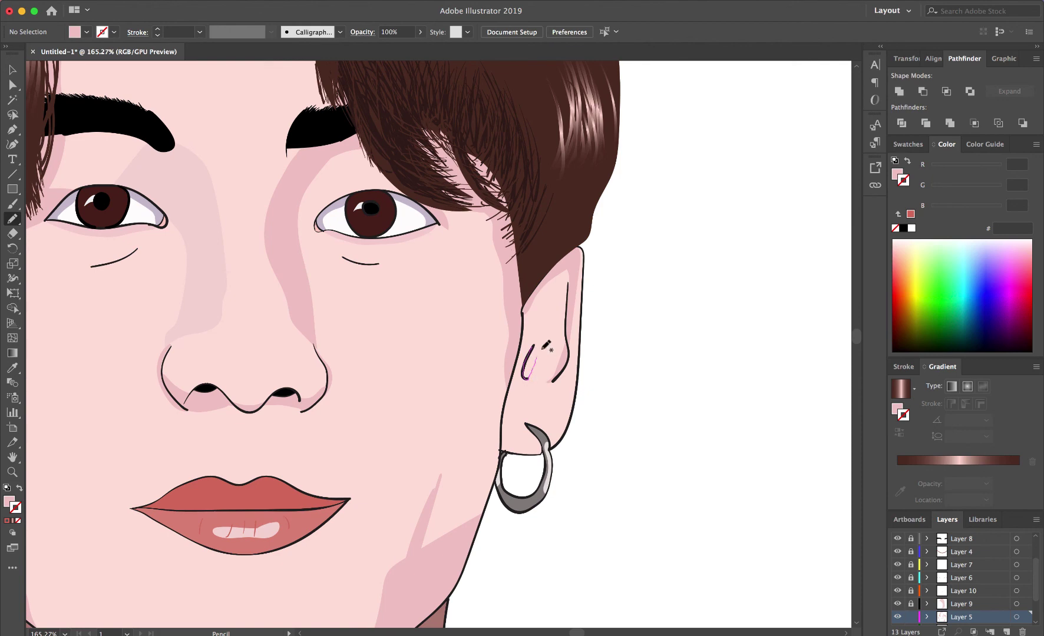
key("super+0")
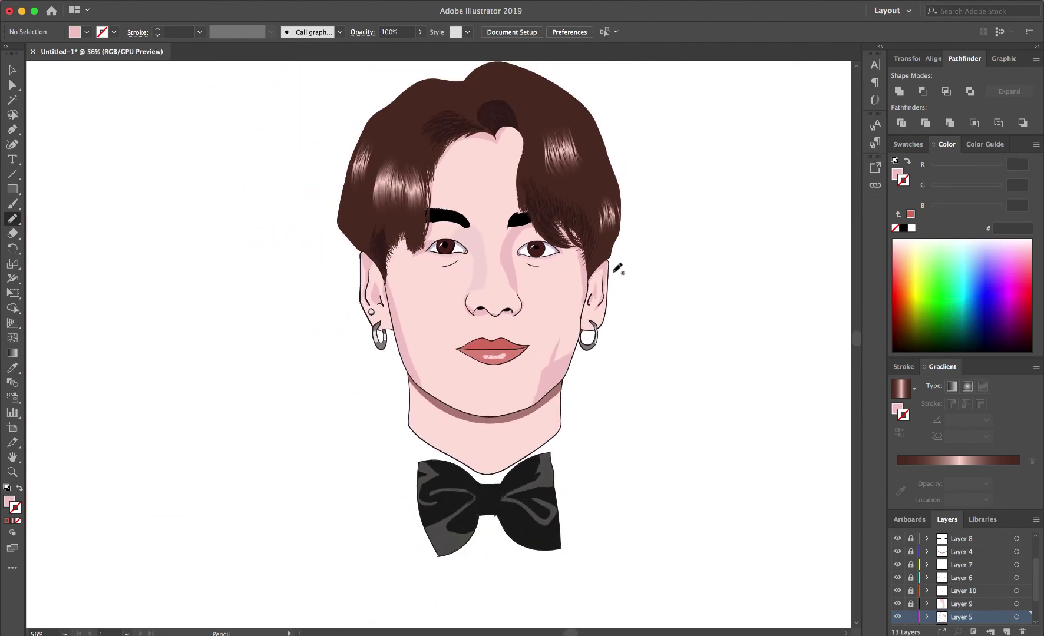
scroll(943, 577, "down", 3)
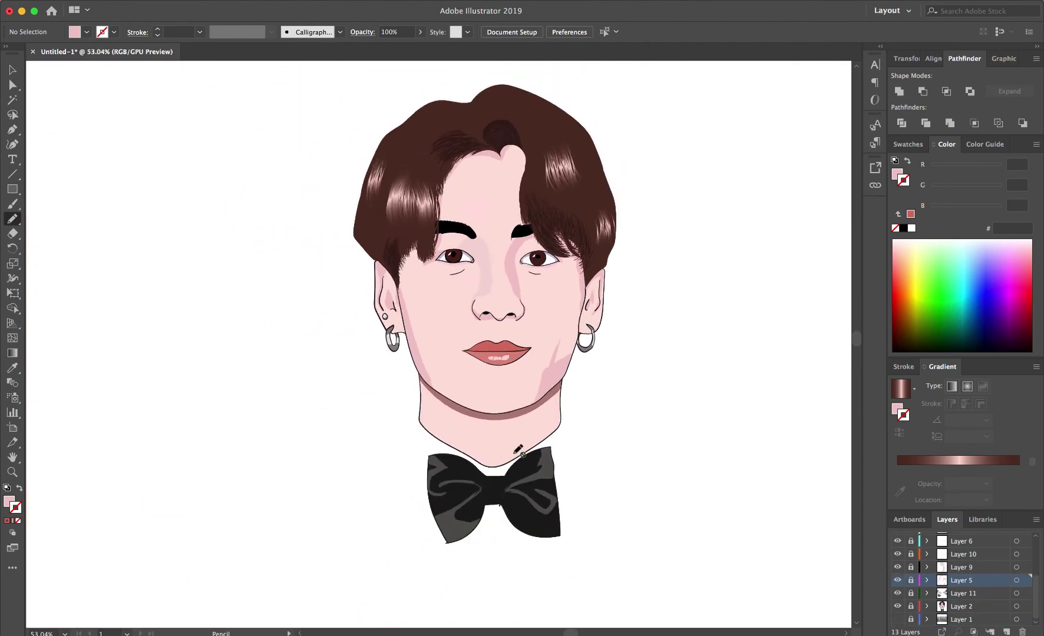
- Show Layer 1's reference photo, move it below the portrait, and set its opacity to 100%
scroll(518, 451, "down", 3)
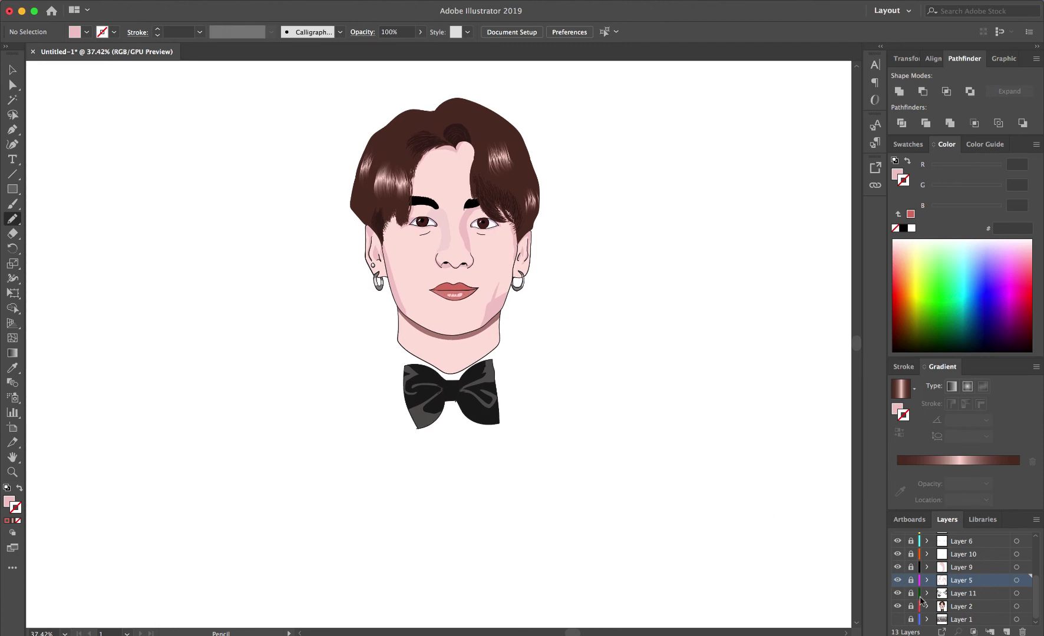
left_click(898, 619)
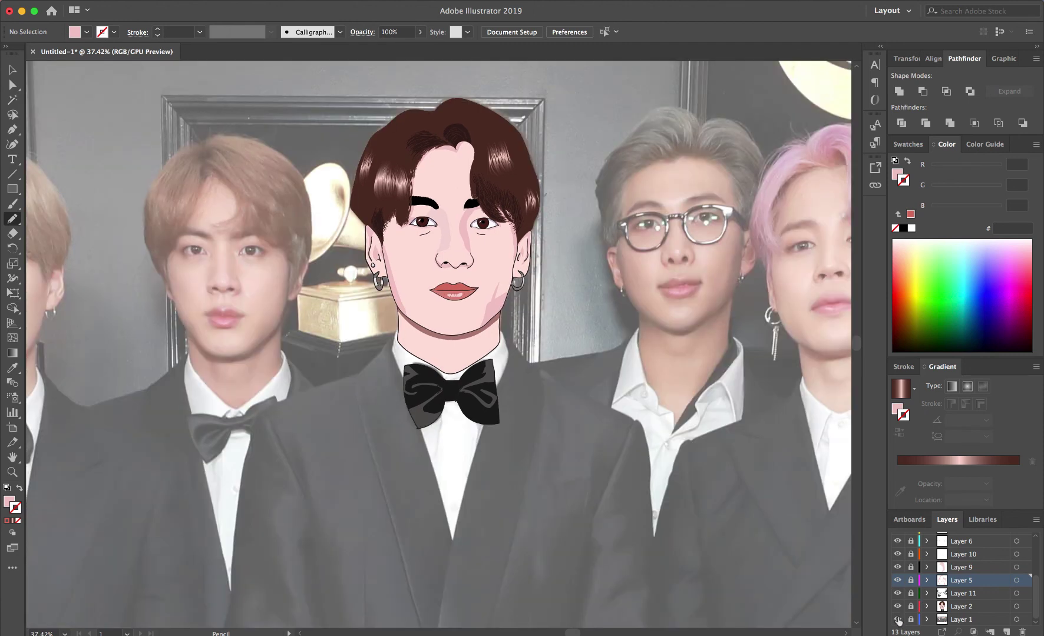
key("v")
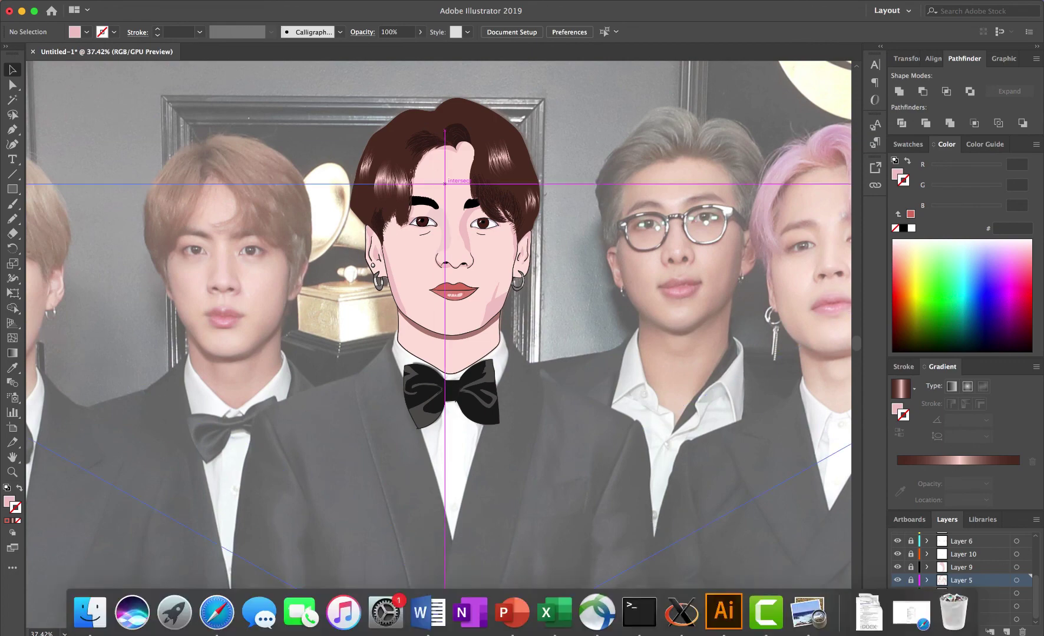
left_click(615, 309)
left_click_drag(616, 310, 602, 440)
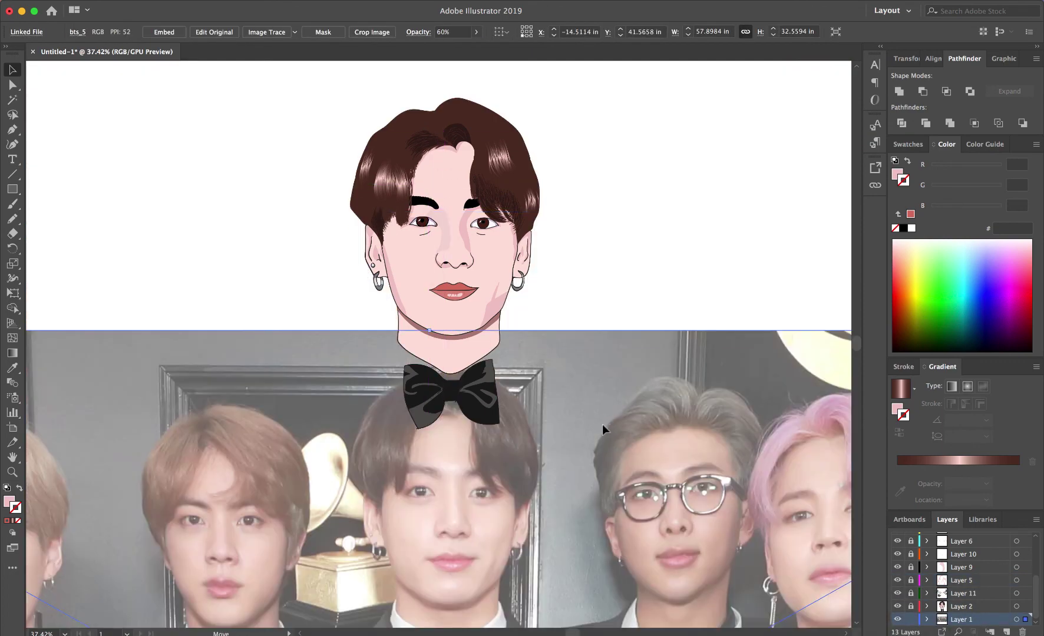
scroll(602, 441, "down", 3)
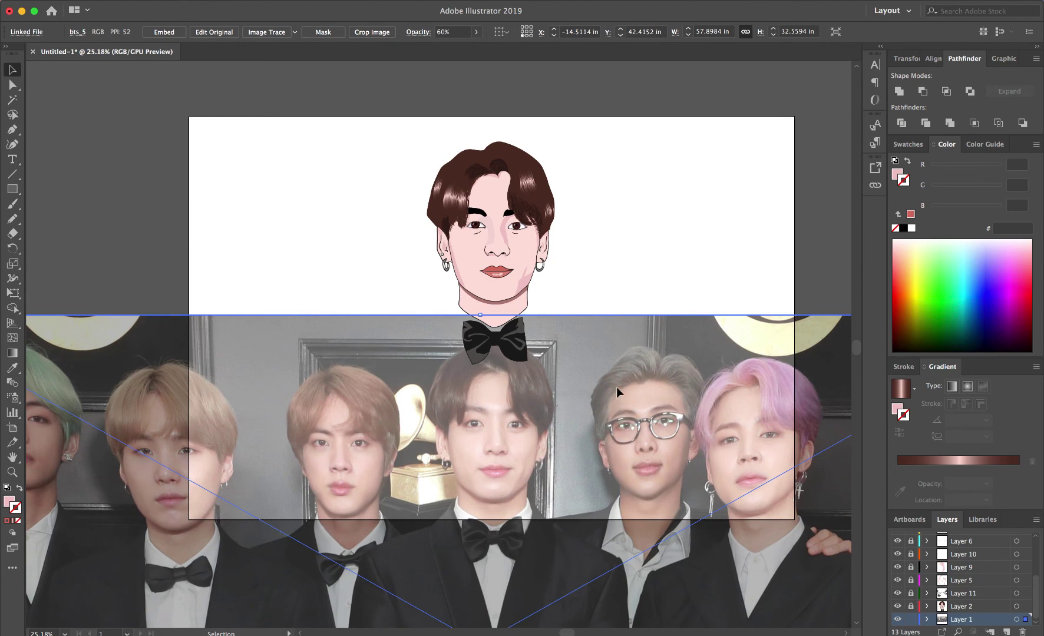
left_click(450, 32)
type("100")
key("Return")
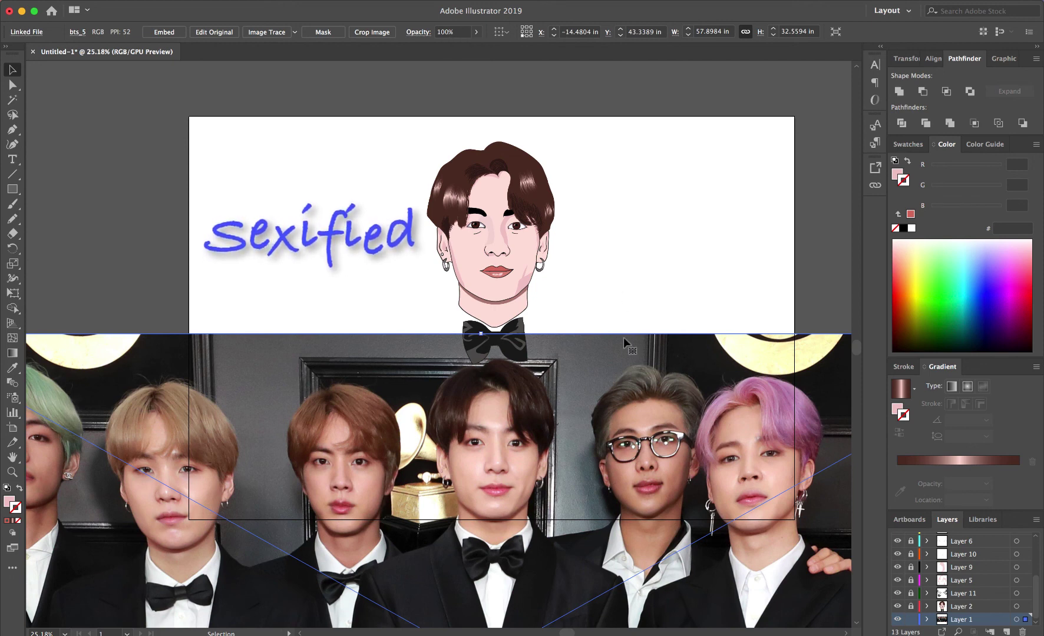
left_click_drag(614, 352, 616, 392)
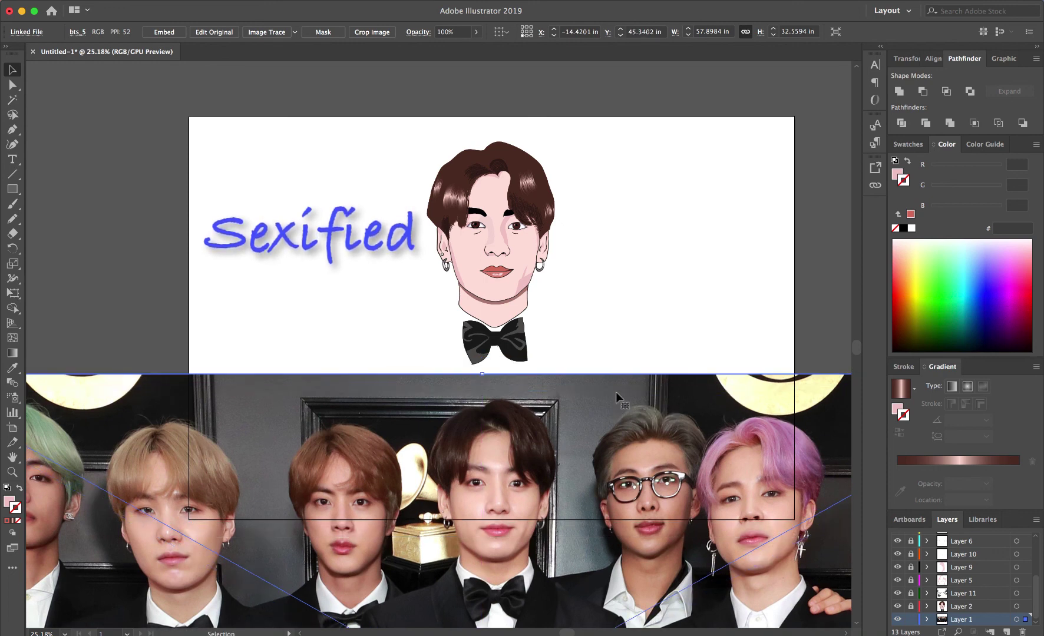
left_click(667, 320)
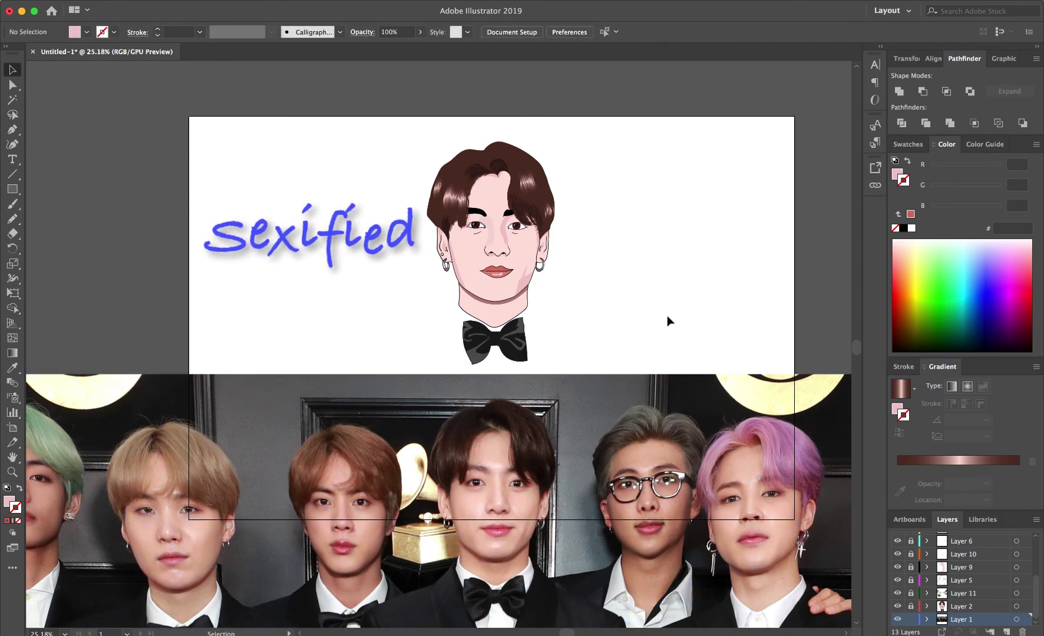